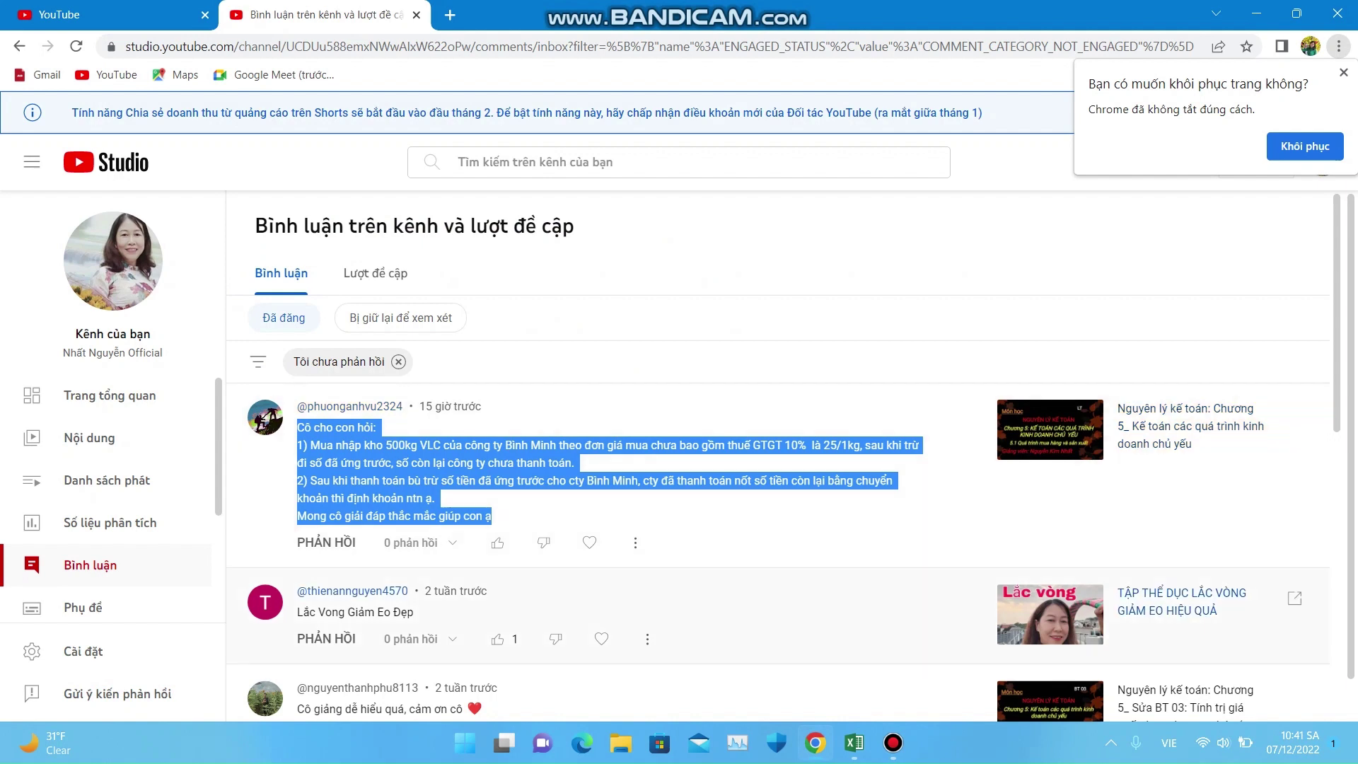
# Step: Switch to the Excel workbook that holds the pasted accounting question
pyautogui.moveTo(854, 743)
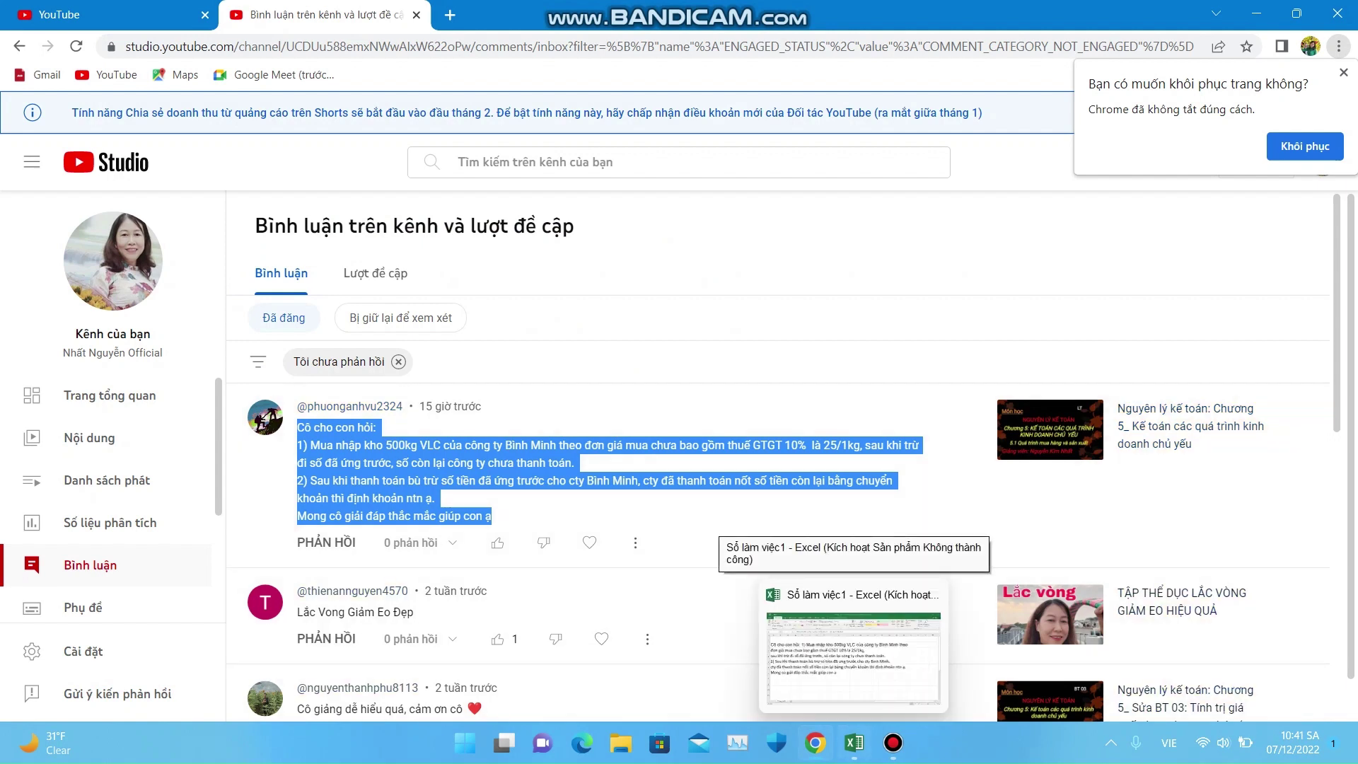
pyautogui.click(854, 742)
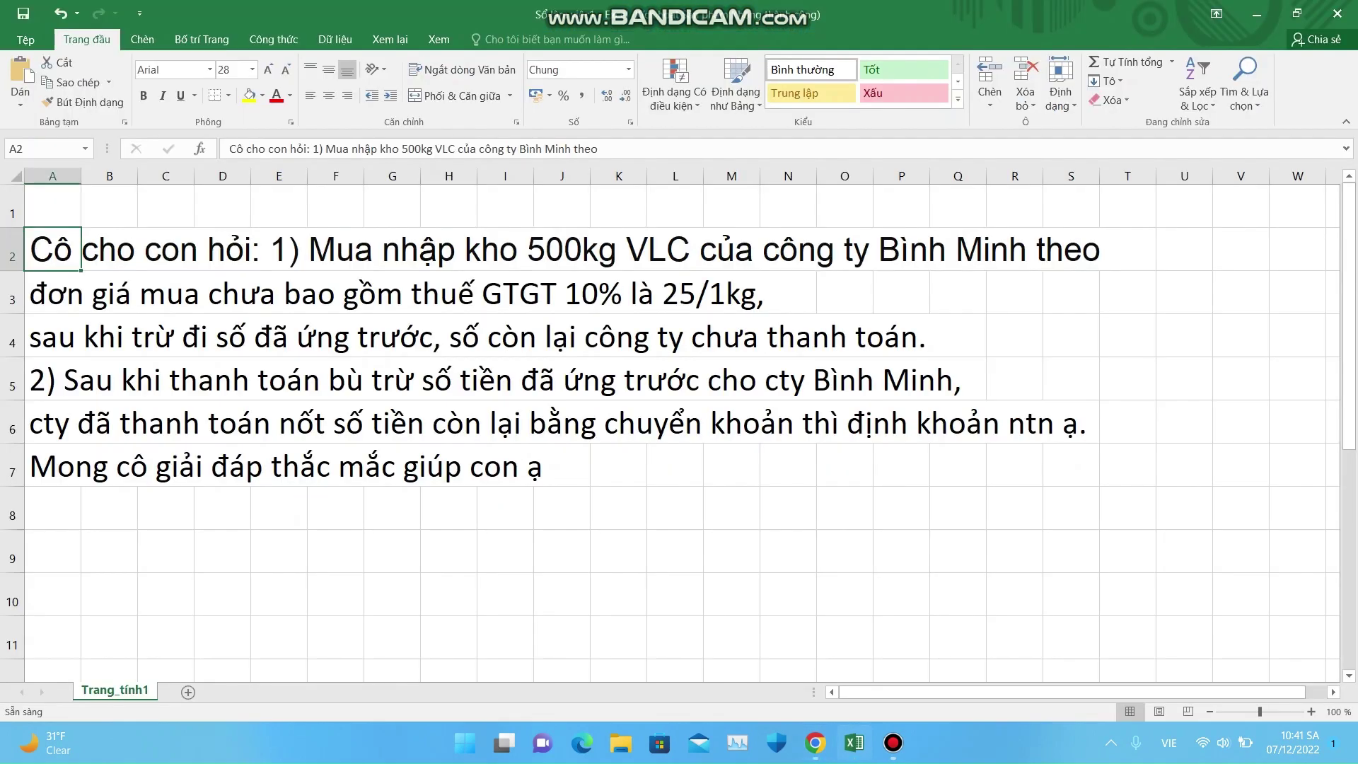
pyautogui.click(336, 551)
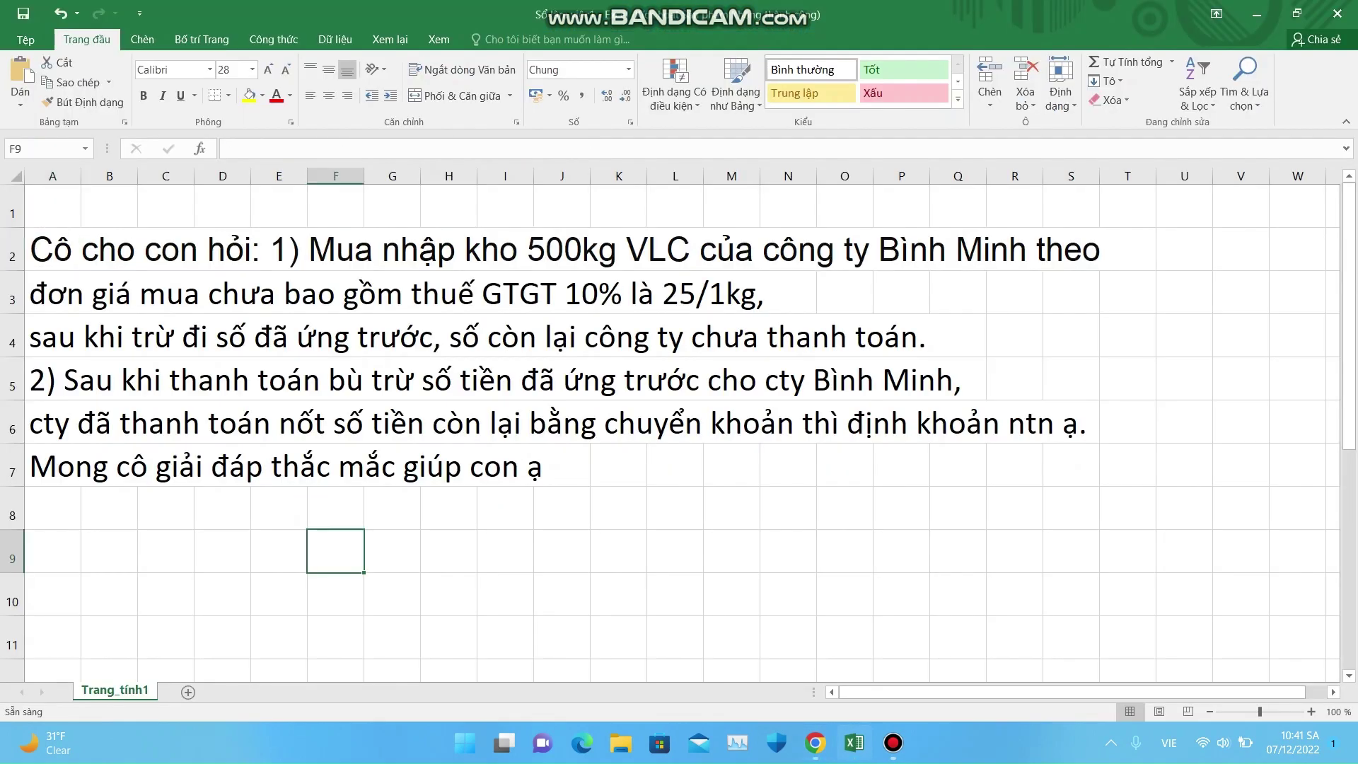
pyautogui.click(53, 250)
pyautogui.click(223, 379)
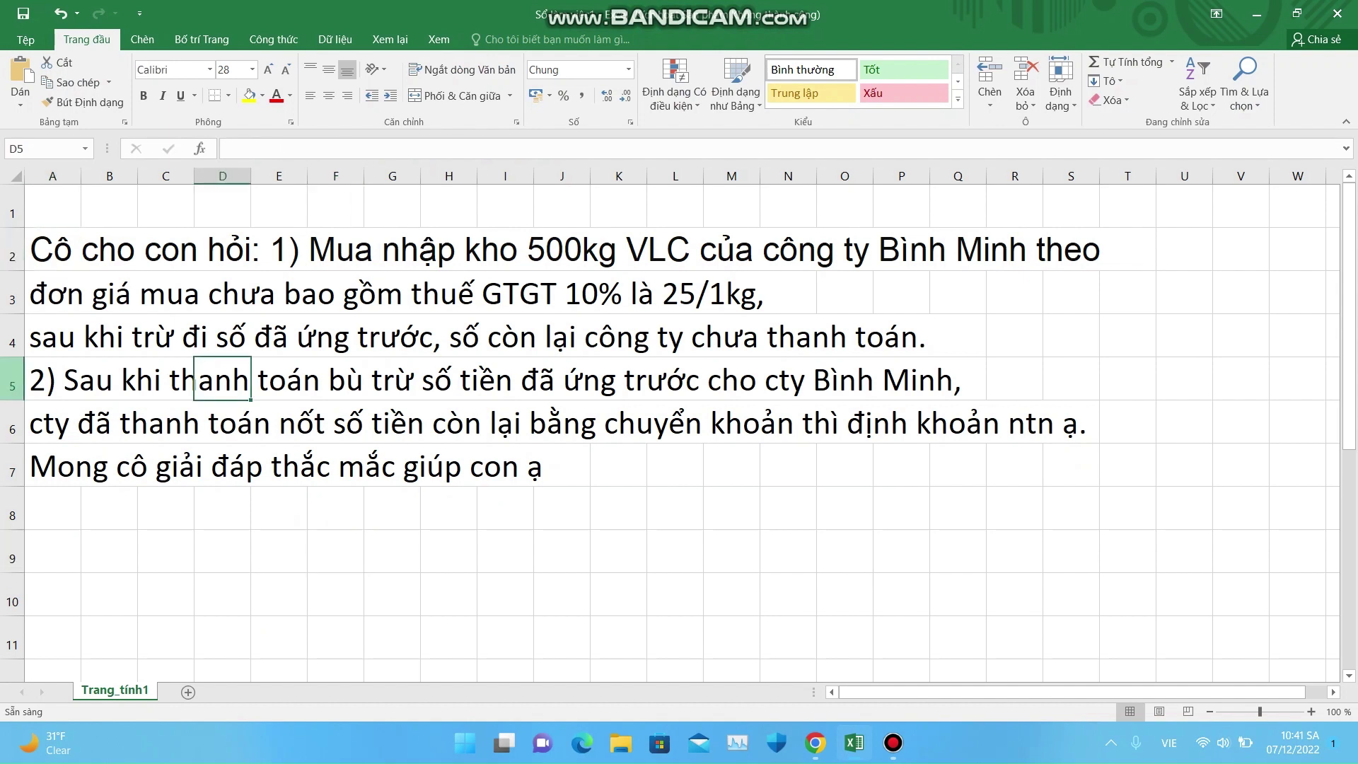
pyautogui.click(12, 380)
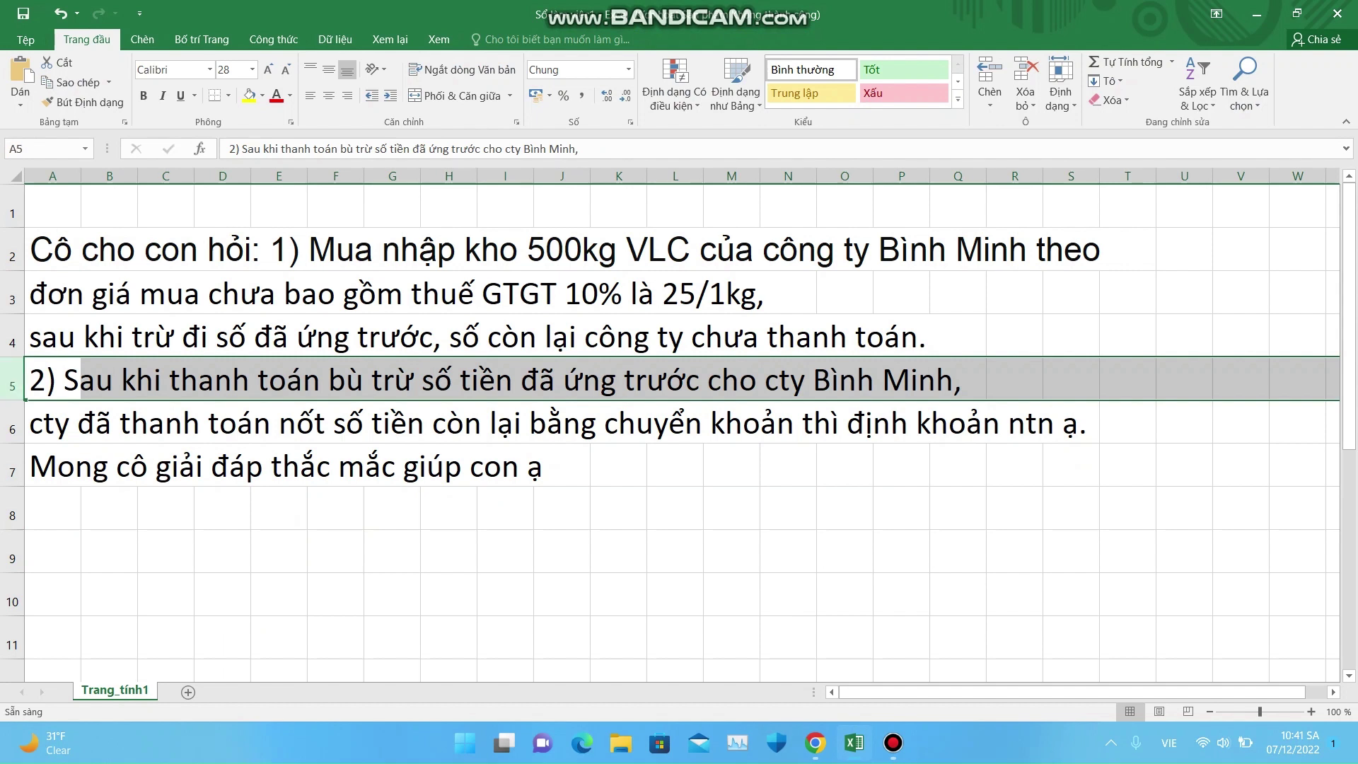
pyautogui.click(844, 292)
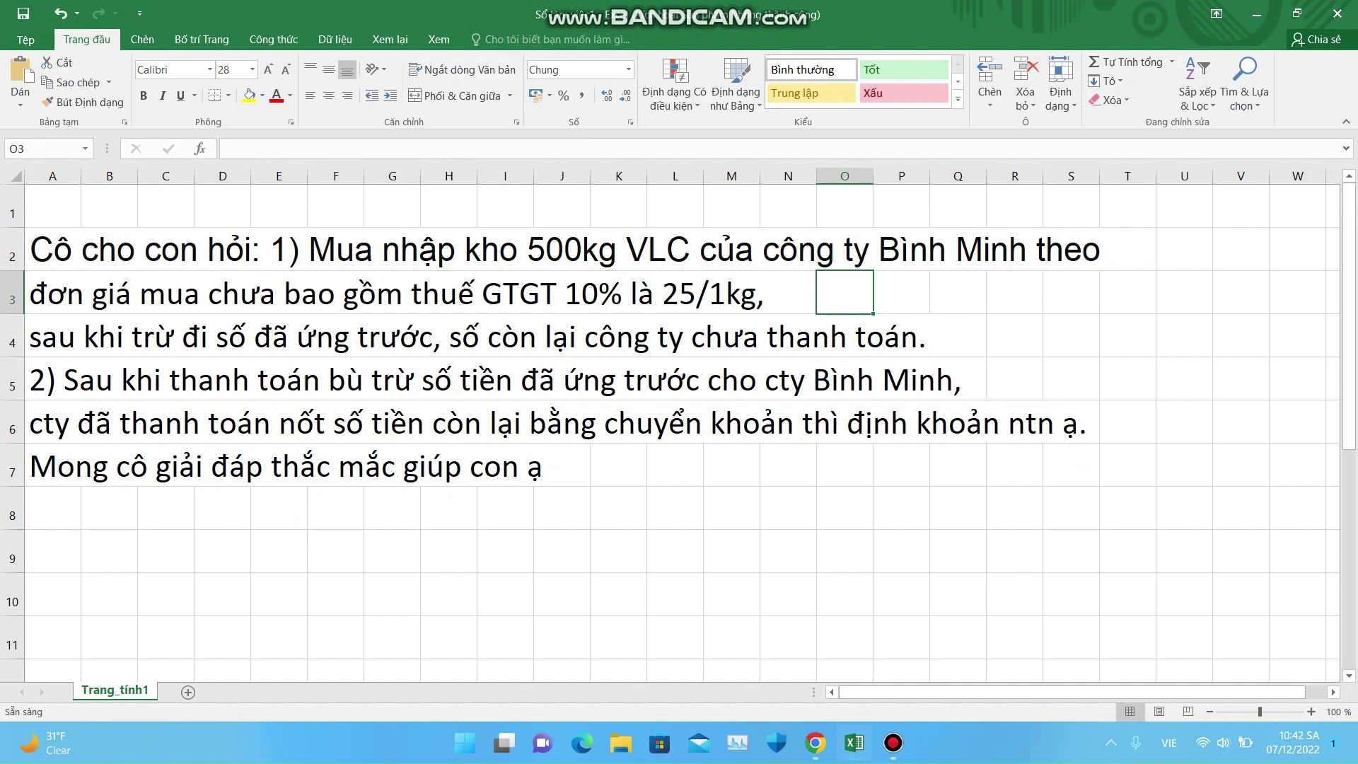
# Step: Insert four blank rows above row 5, between the first and second parts of the question
pyautogui.keyDown('ctrl'); pyautogui.scroll(1, 670, 424); pyautogui.keyUp('ctrl')
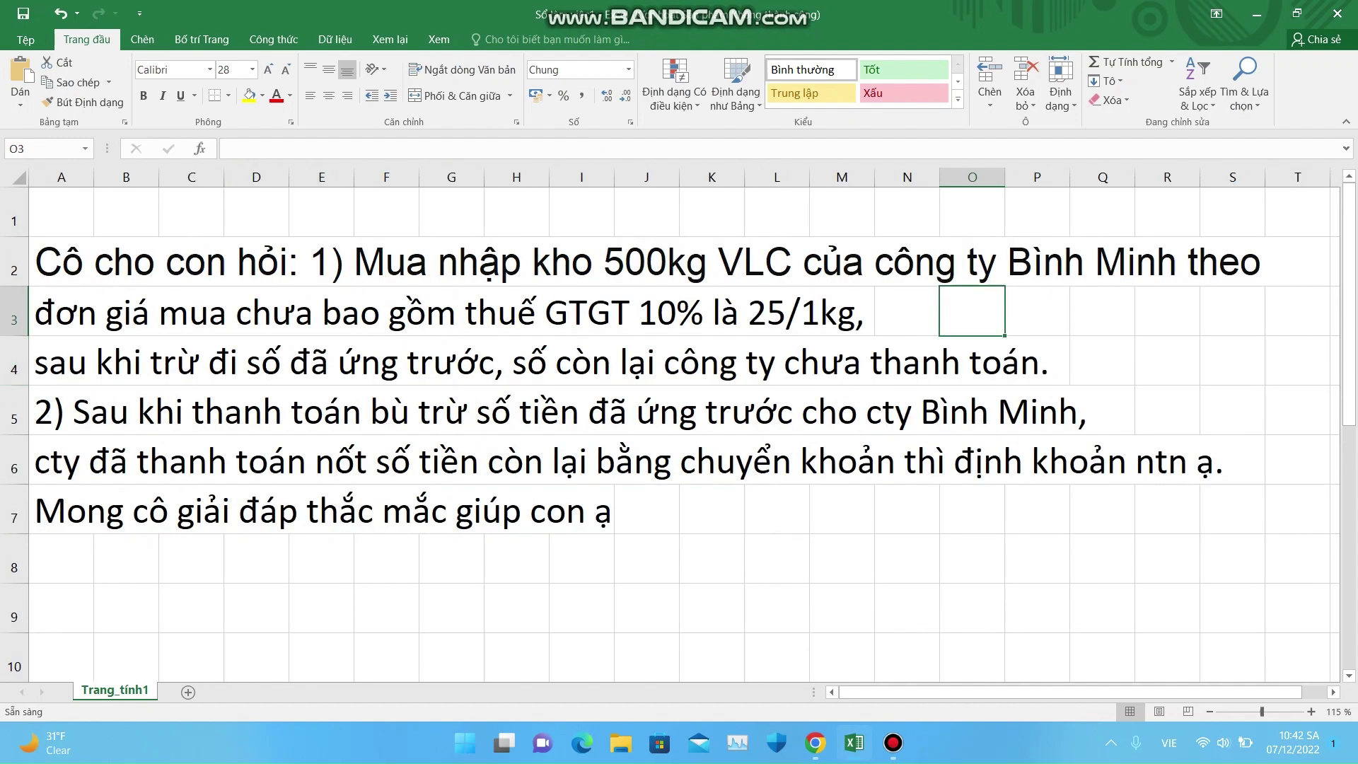
pyautogui.moveTo(14, 414); pyautogui.dragTo(14, 565)
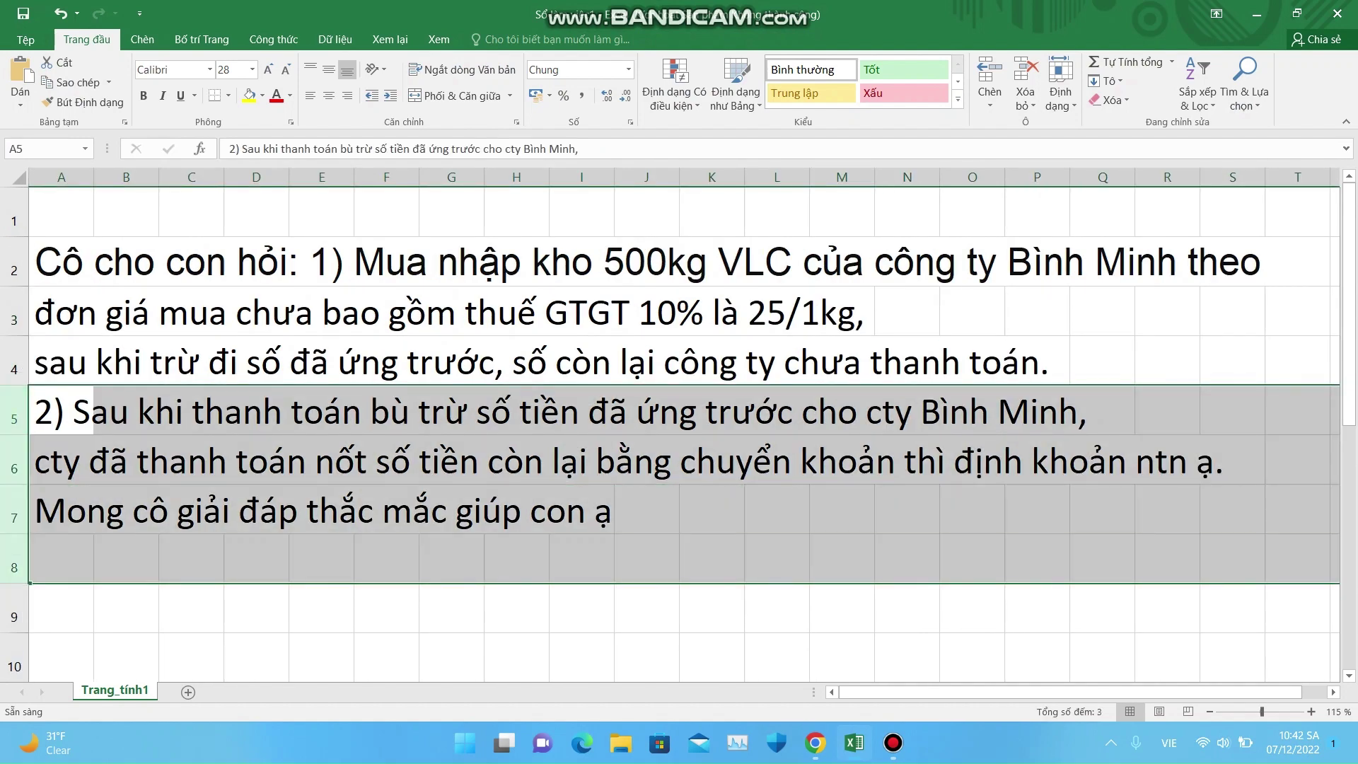
pyautogui.rightClick(88, 556)
pyautogui.click(117, 410)
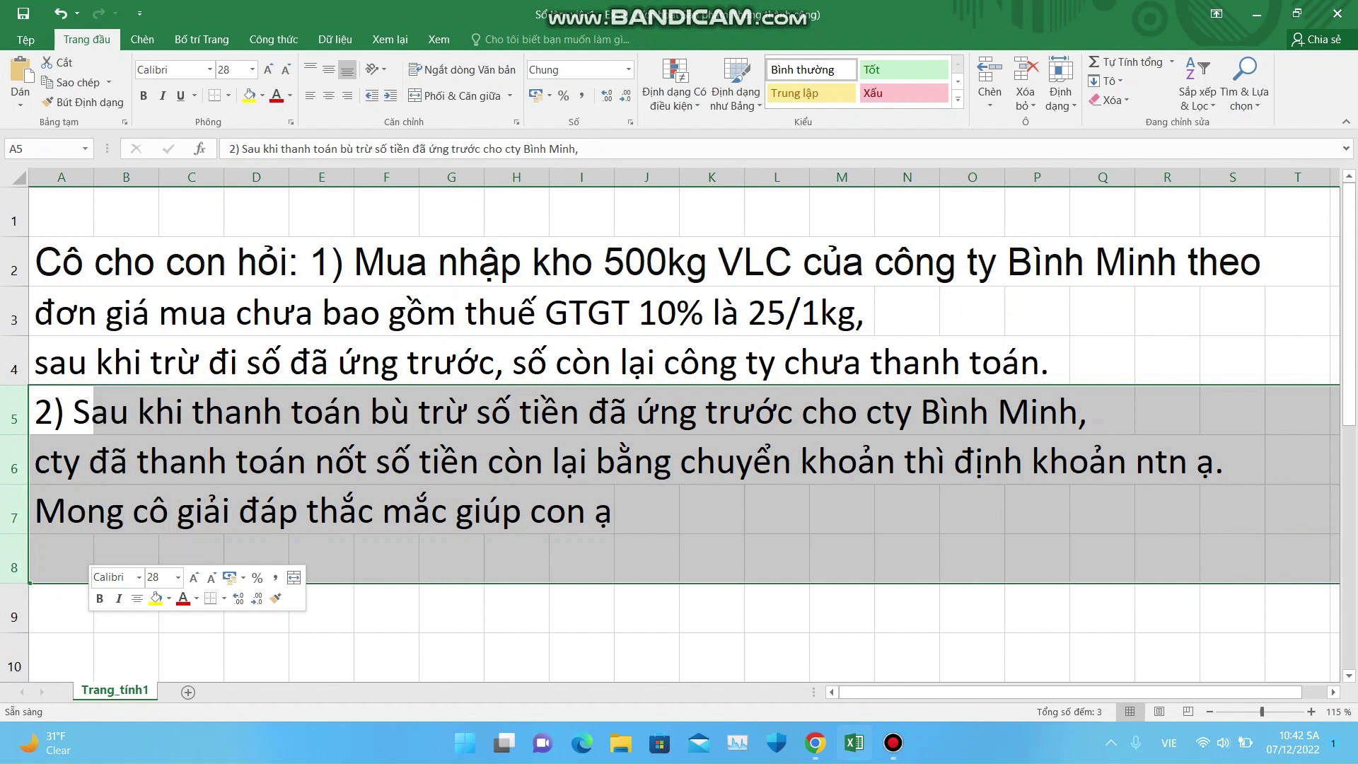
# Step: Enter the solution heading "giải" in cell I5
pyautogui.click(581, 410)
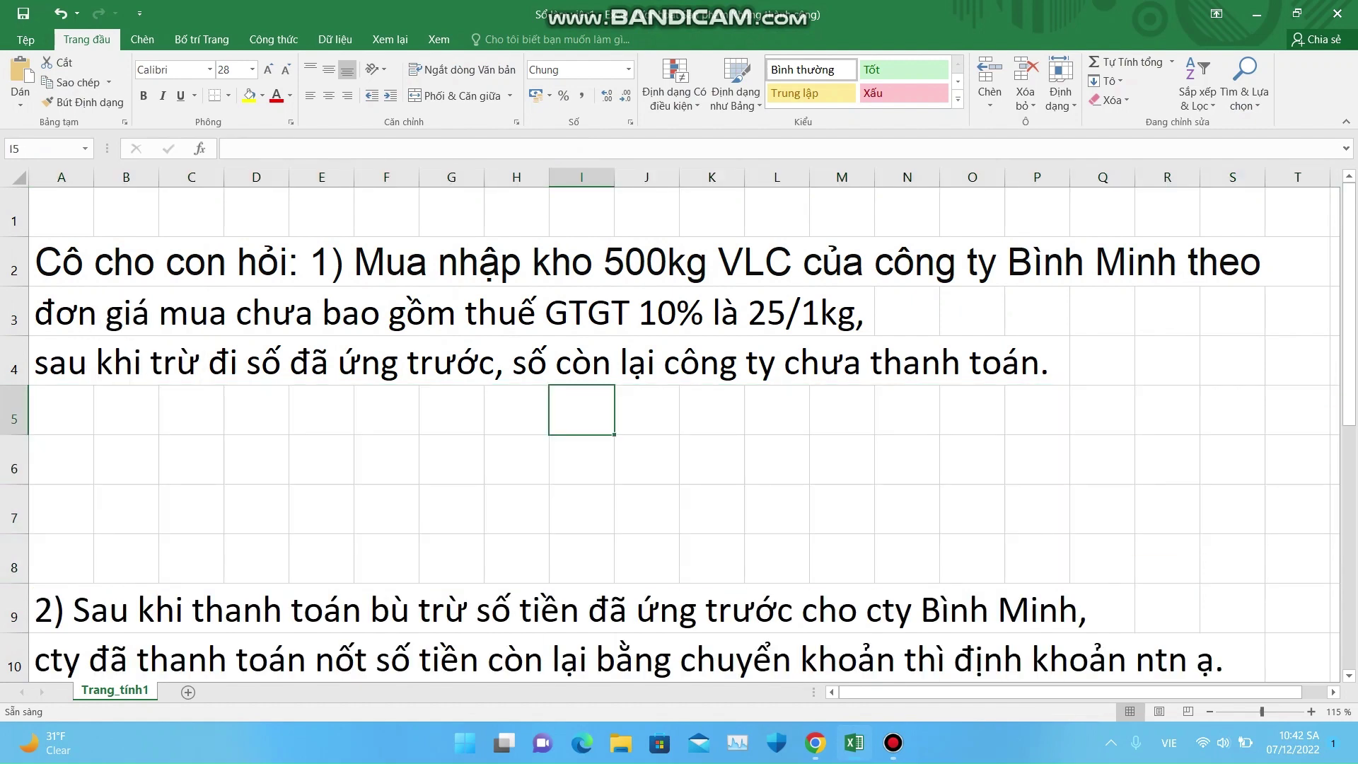
pyautogui.write('giair')
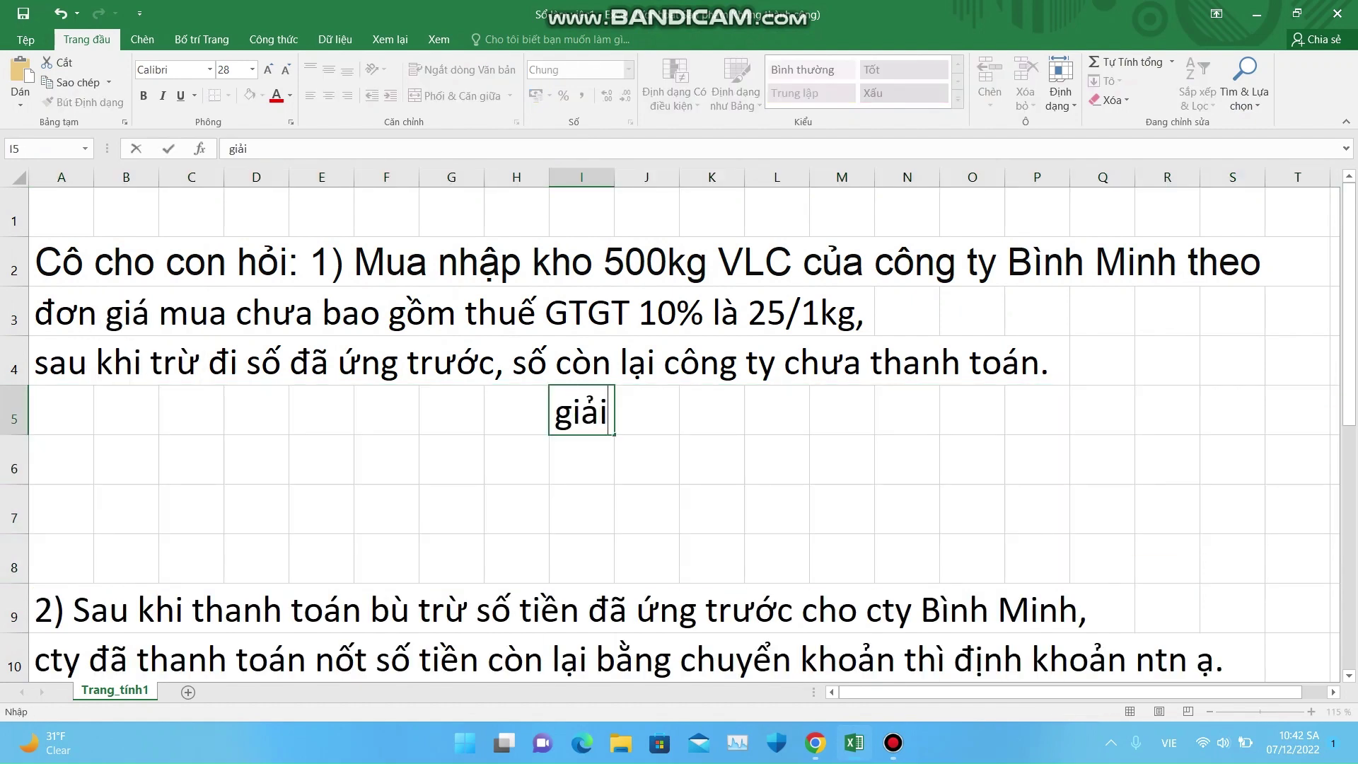
pyautogui.press('Return')
# Step: Enter "Trước đó công ty đã trả trước tiền cho người bán: TM; TGNH" in cell A6
pyautogui.click(61, 459)
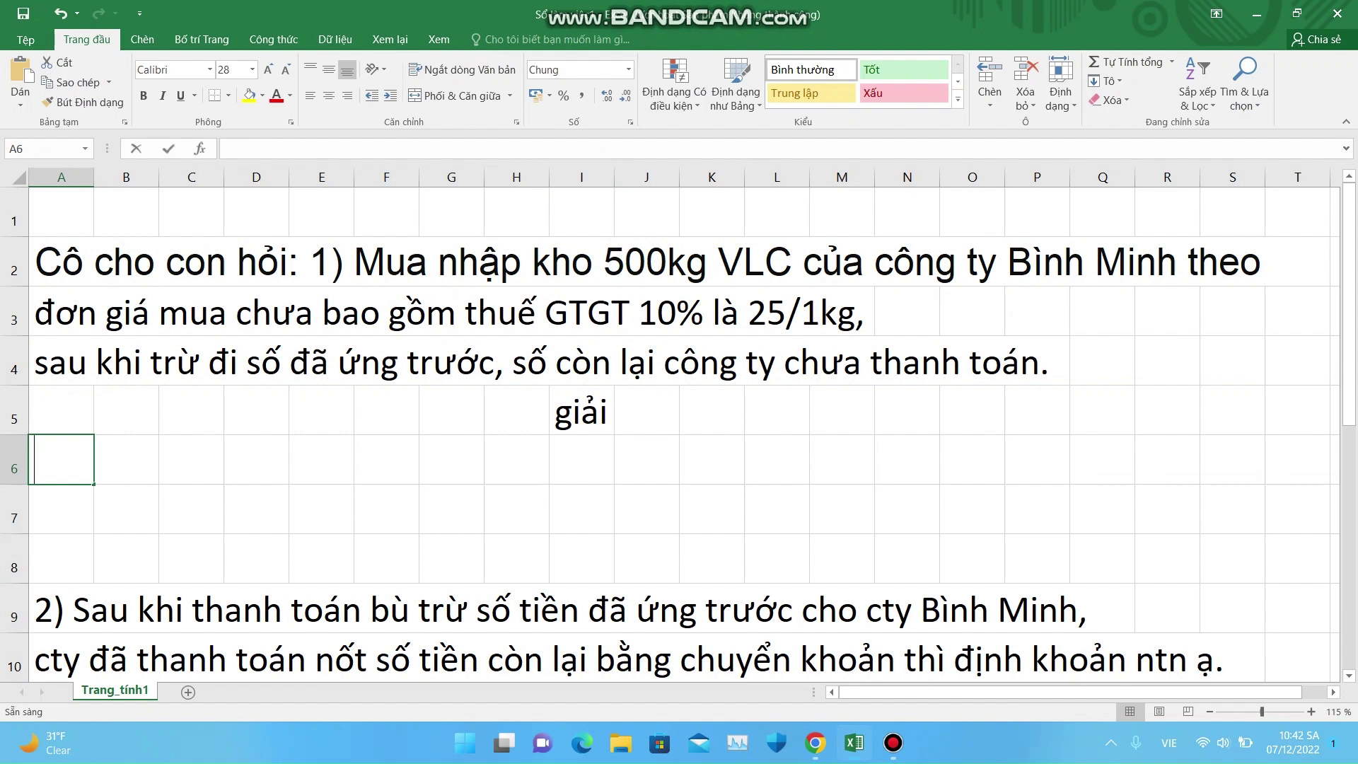
pyautogui.write('Trư')
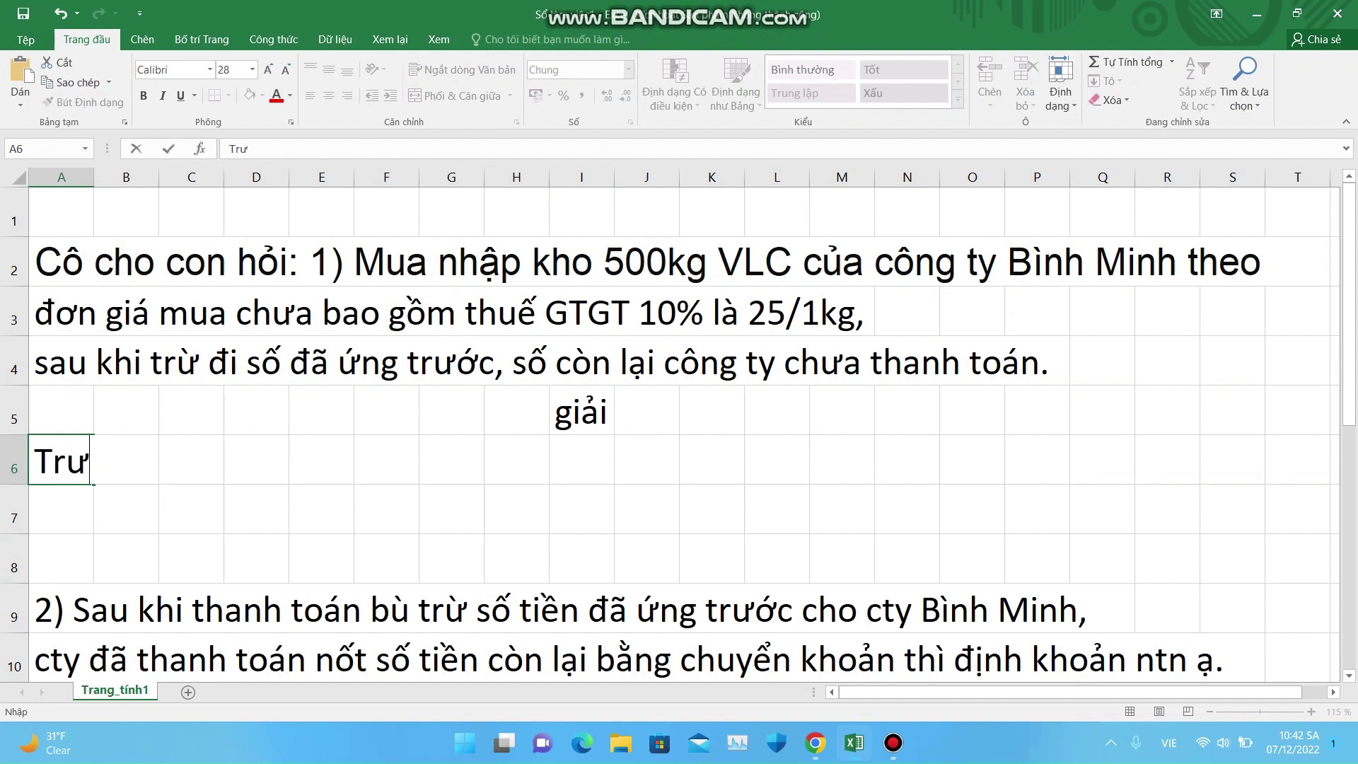
pyautogui.write('ớc đó cô')
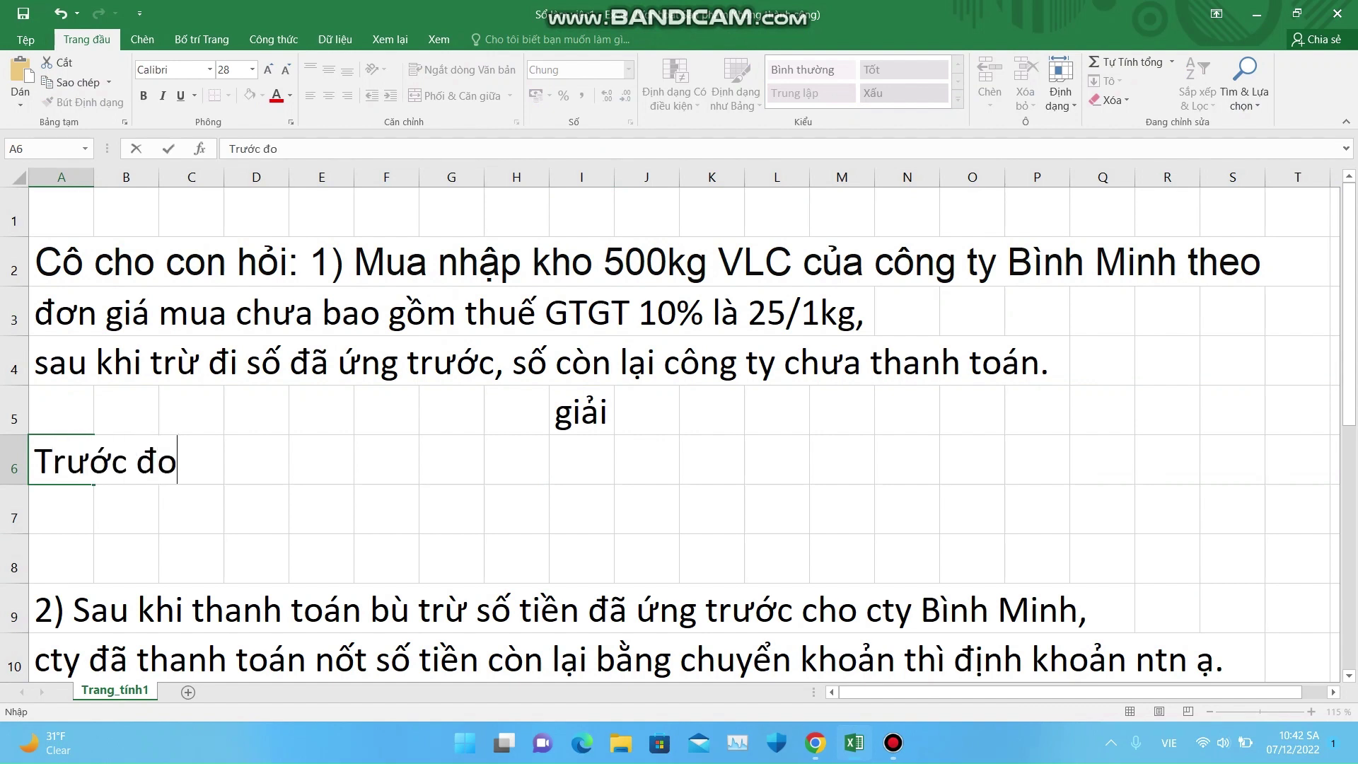
pyautogui.write('ng ')
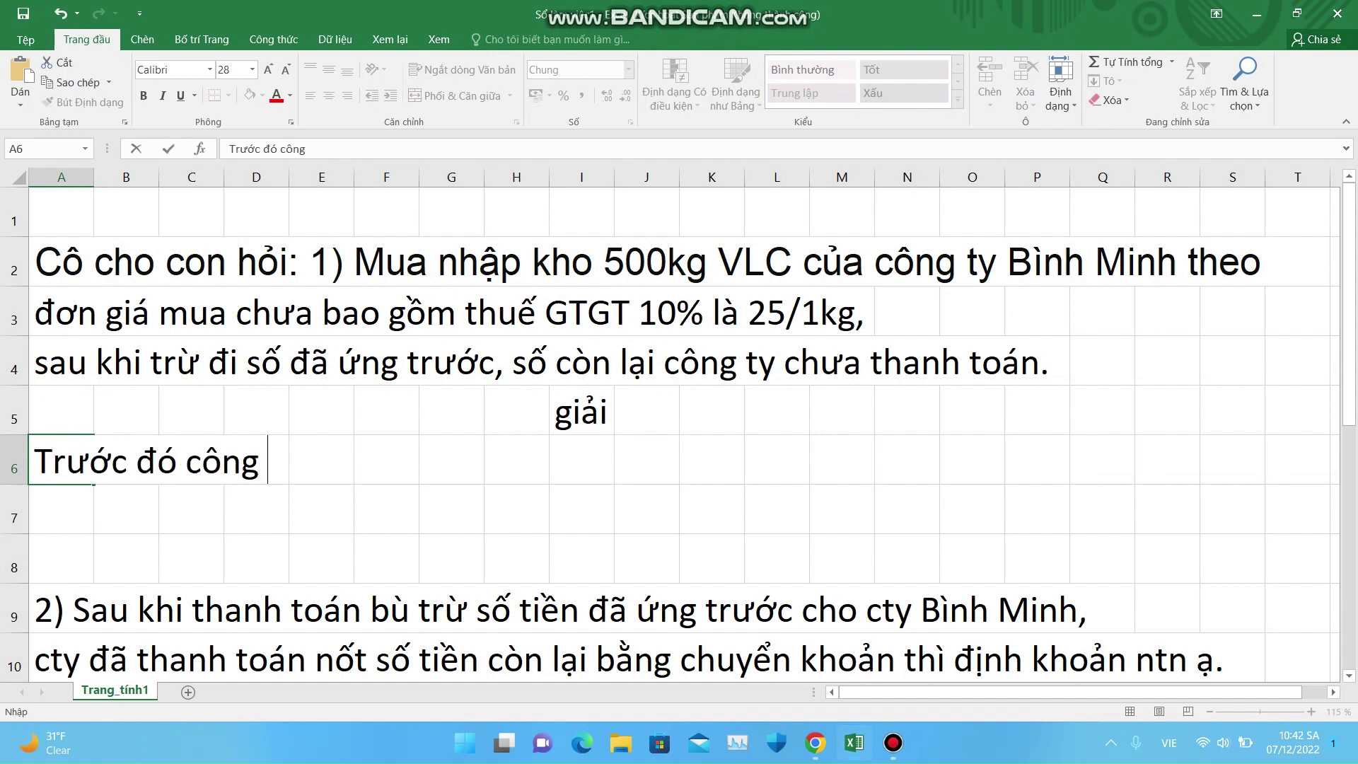
pyautogui.write('ty đã tra')
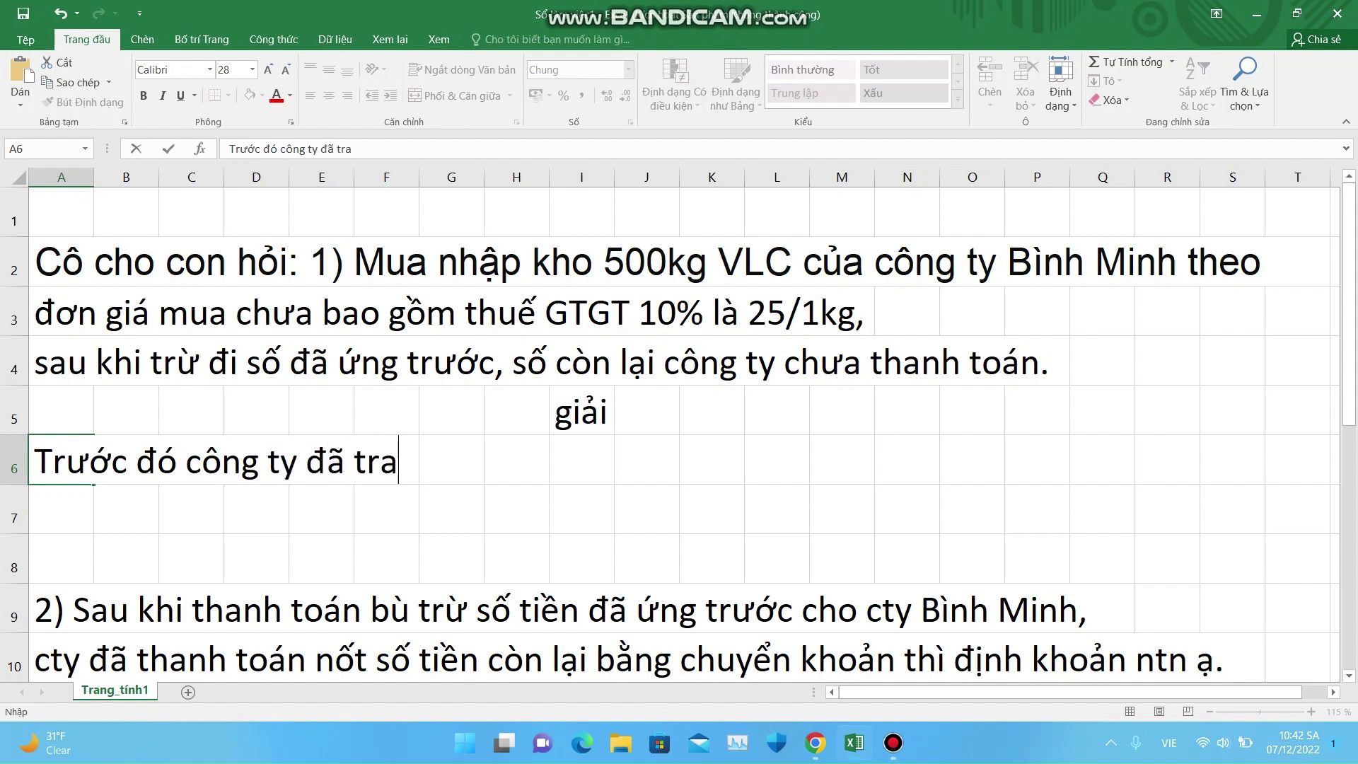
pyautogui.press('BackSpace')
pyautogui.write('ả trươ')
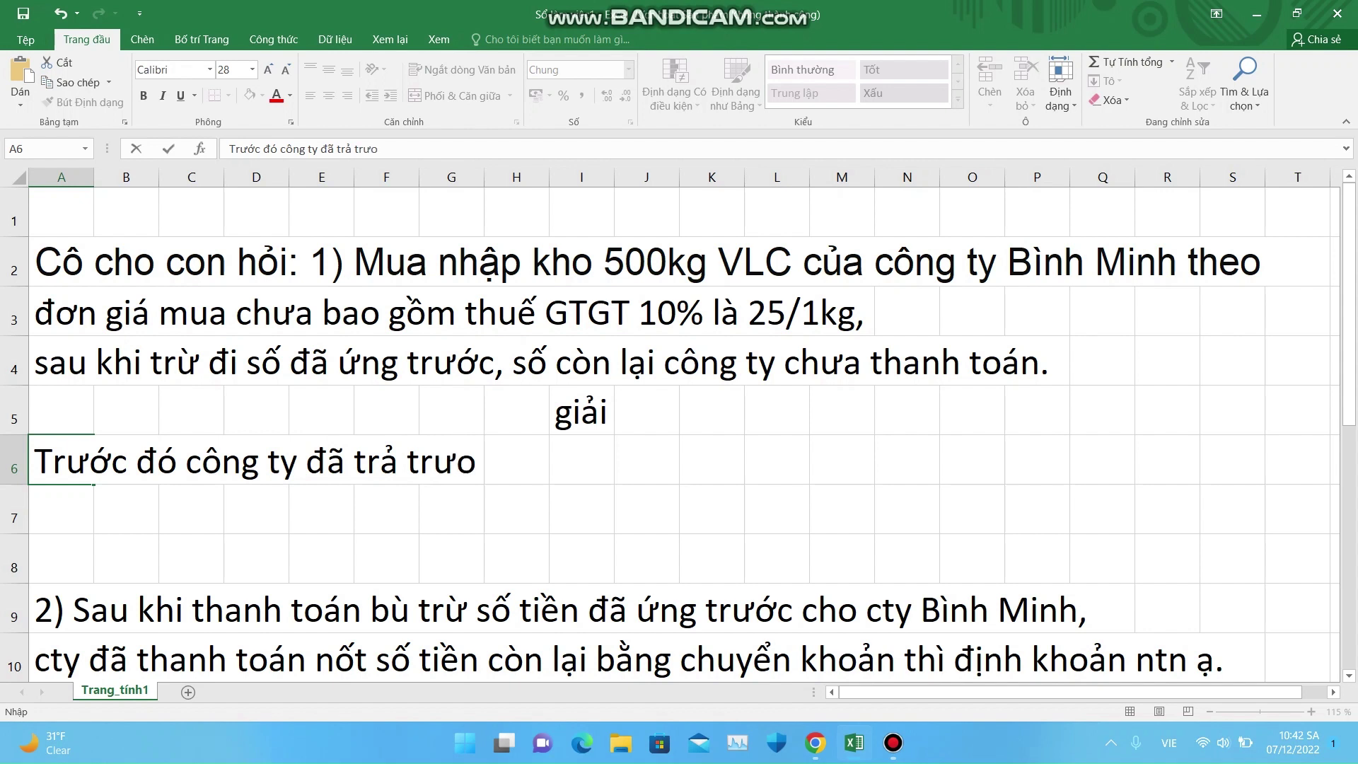
pyautogui.press('BackSpace')
pyautogui.write('ớc tiề')
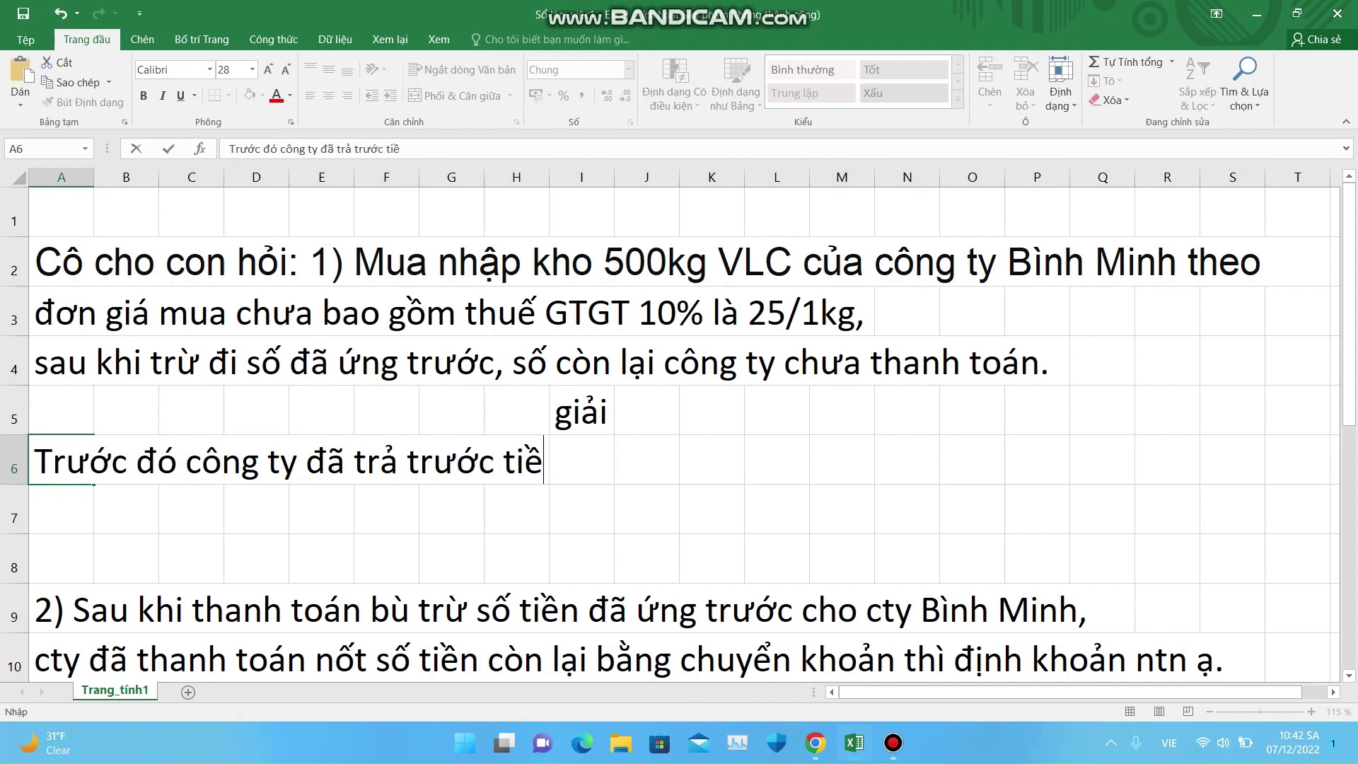
pyautogui.write('n cho ng')
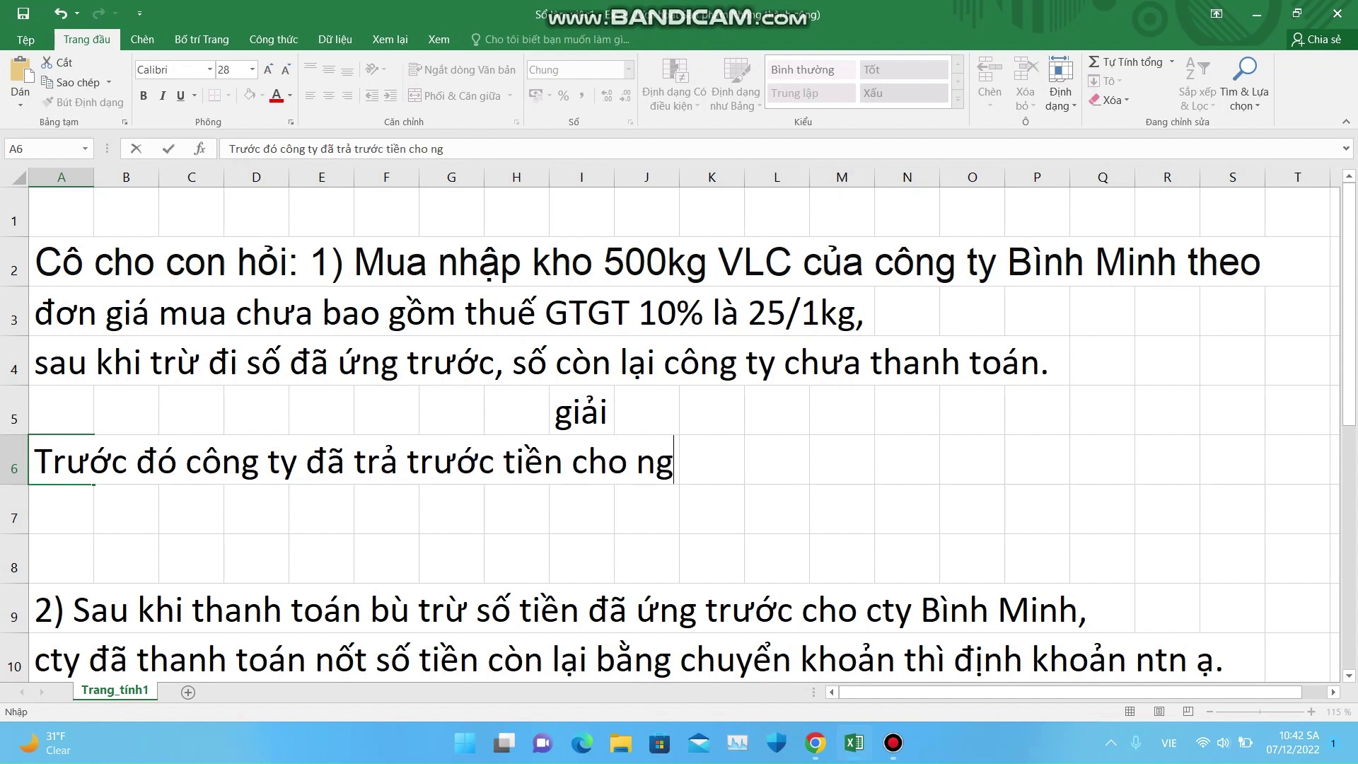
pyautogui.write('ười ba')
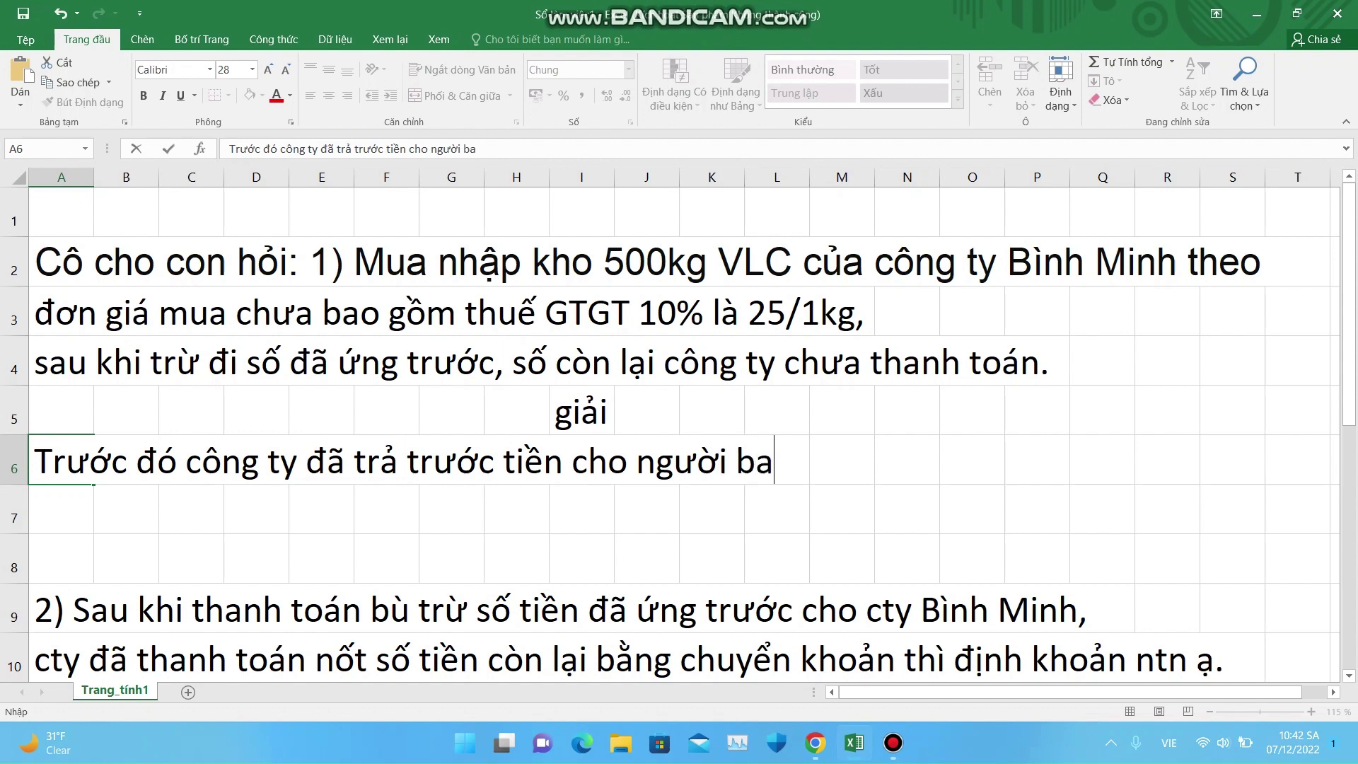
pyautogui.write('ns:')
pyautogui.write(' TM')
pyautogui.write(';')
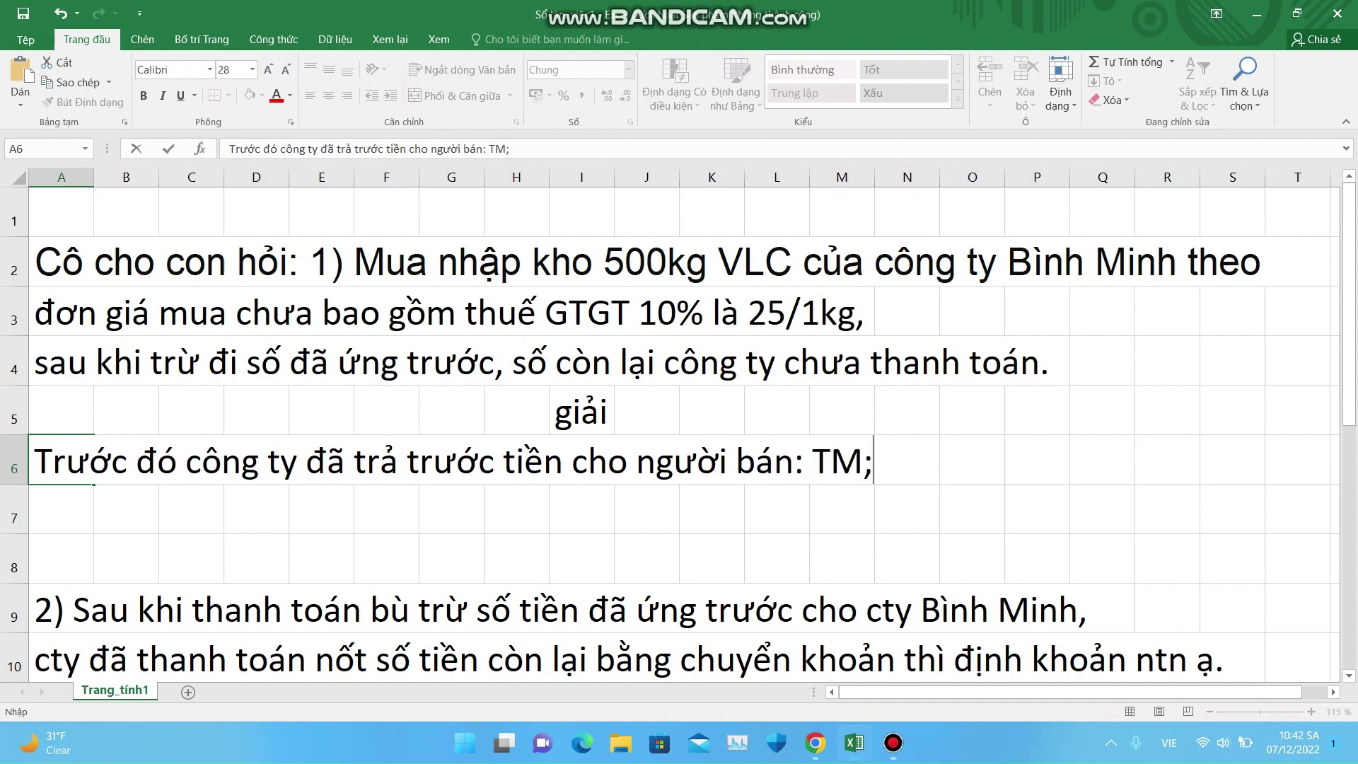
pyautogui.write(' TGNH')
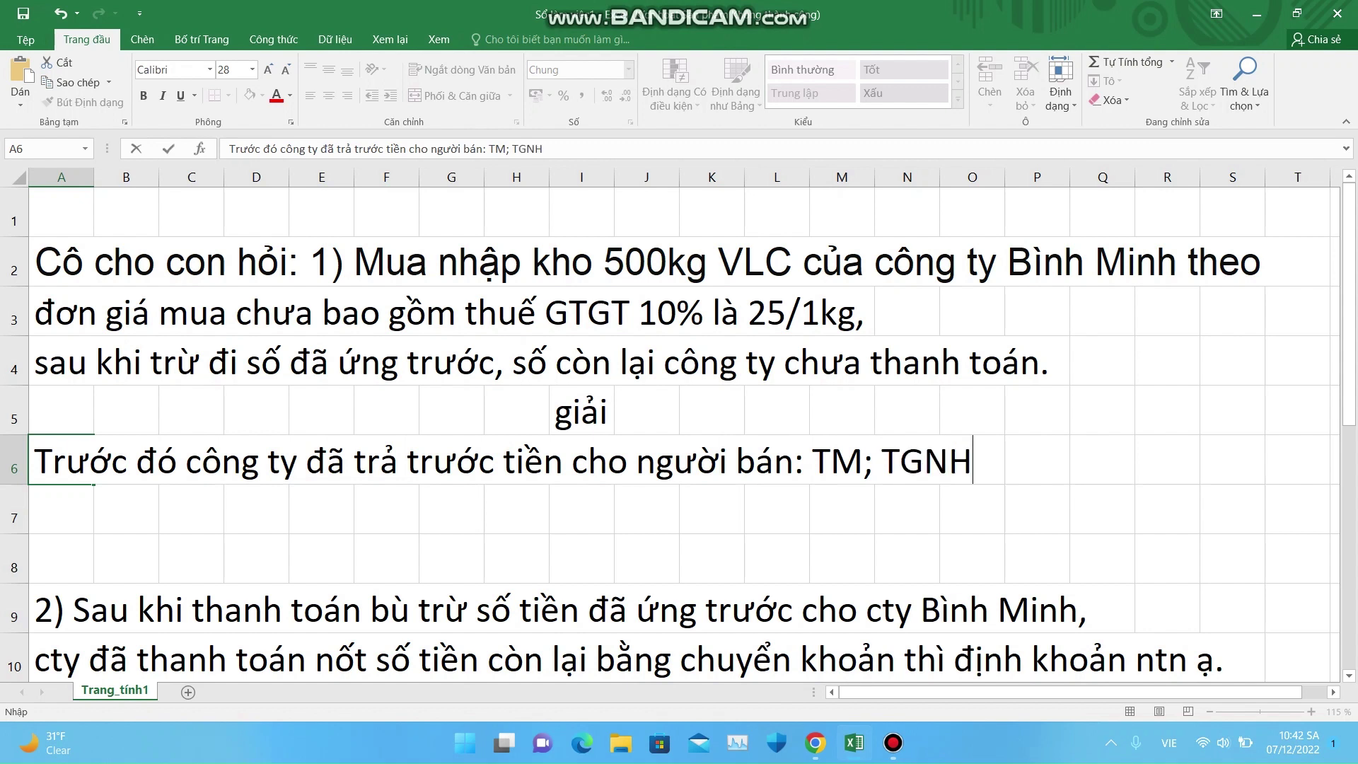
pyautogui.press('Return')
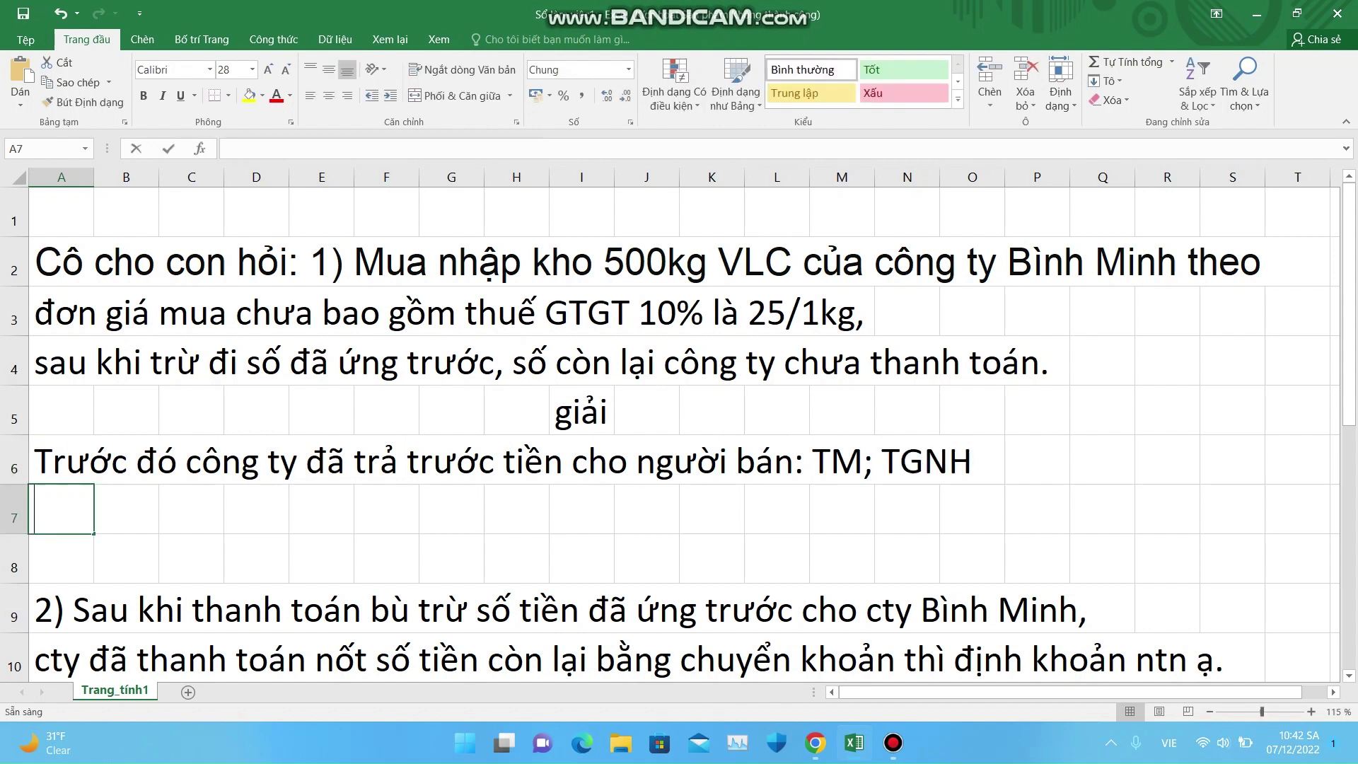
# Step: Enter the debit line "Nợ tk 331" in cell A7
pyautogui.write('No')
pyautogui.press('BackSpace')
pyautogui.write('ợ')
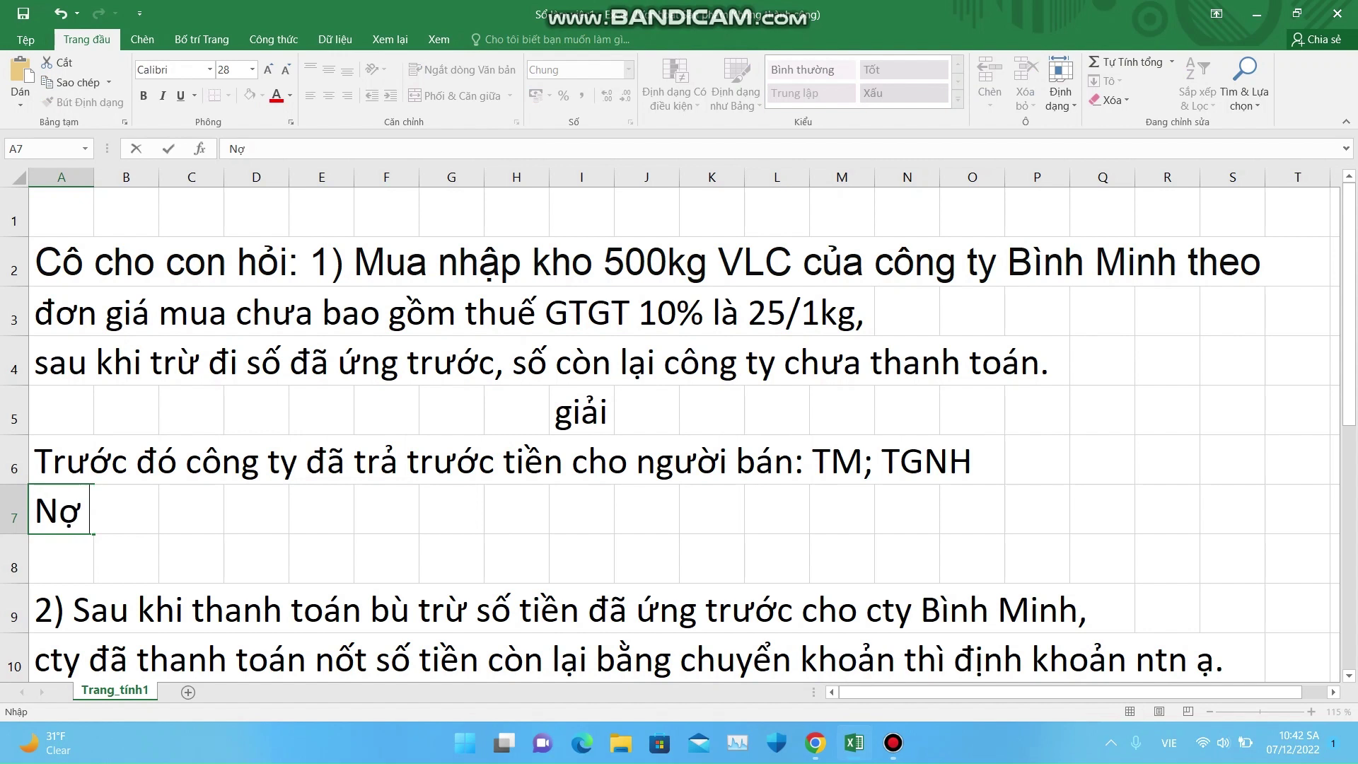
pyautogui.write(' tk 331')
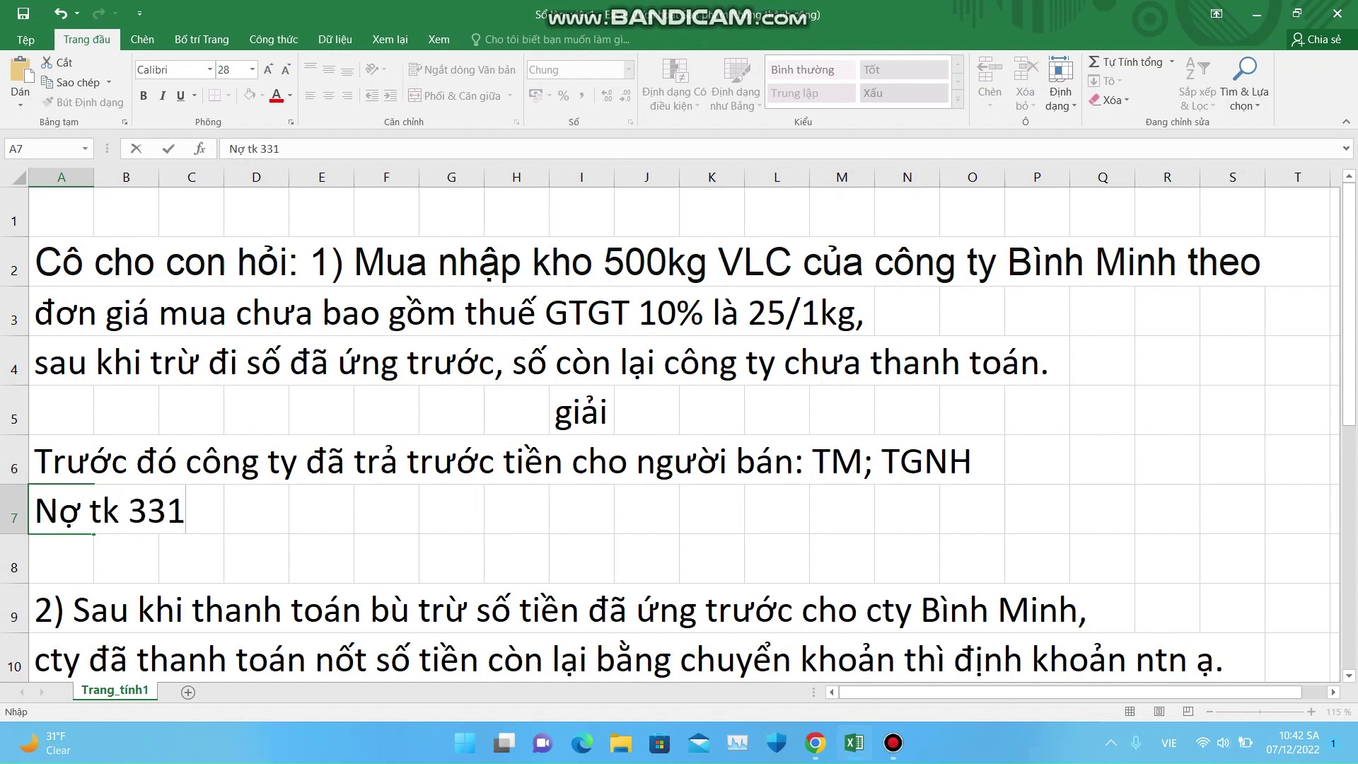
pyautogui.press('Return')
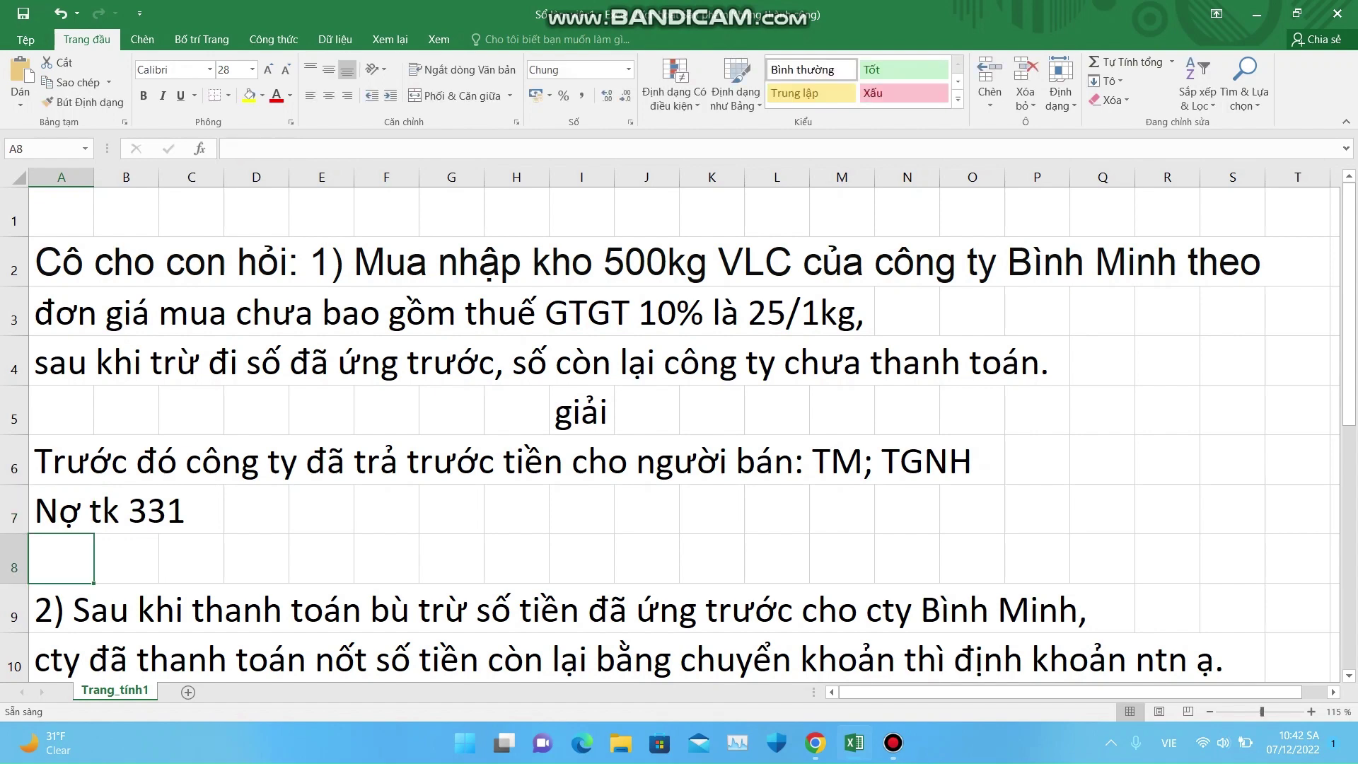
# Step: Enter the credit line "Có tk 111; 112" in cell A8
pyautogui.write('COs')
pyautogui.press('BackSpace')
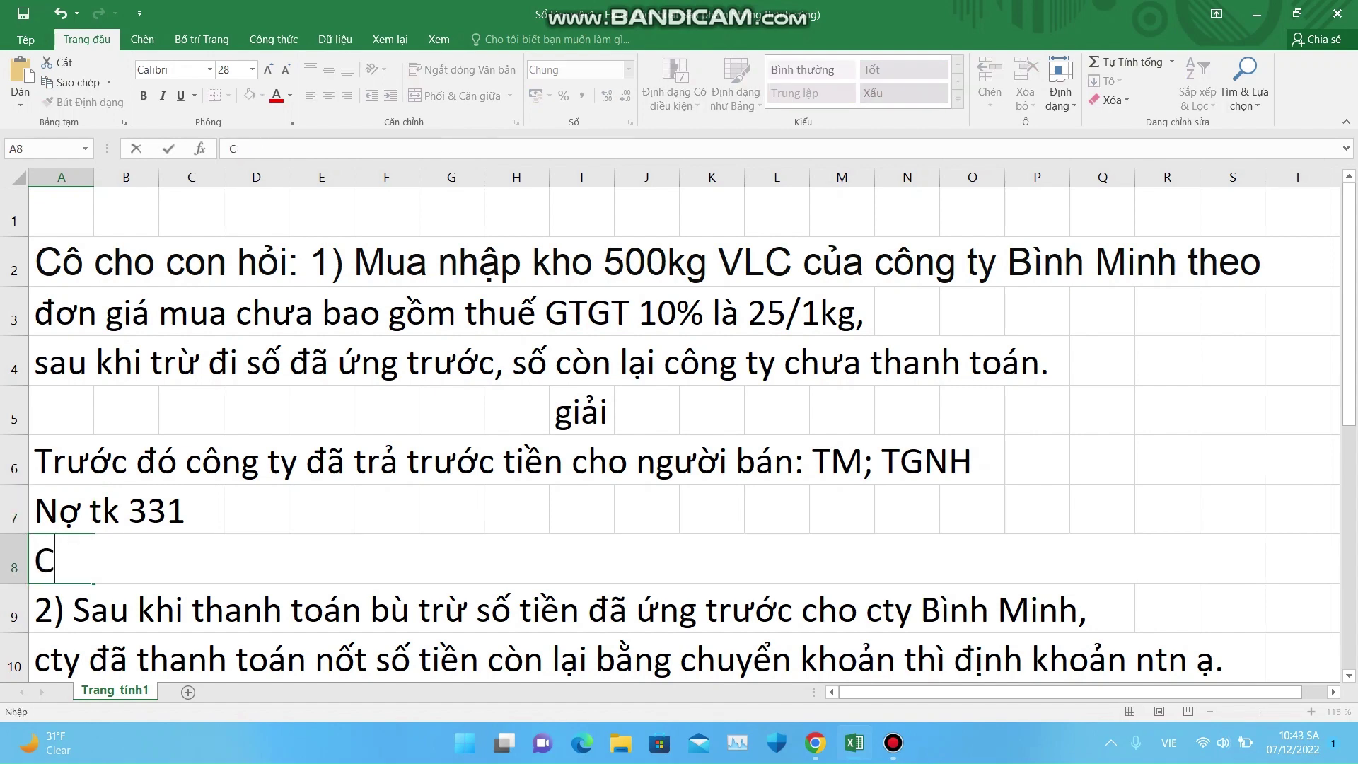
pyautogui.write('o')
pyautogui.write(' tk')
pyautogui.write(' 111')
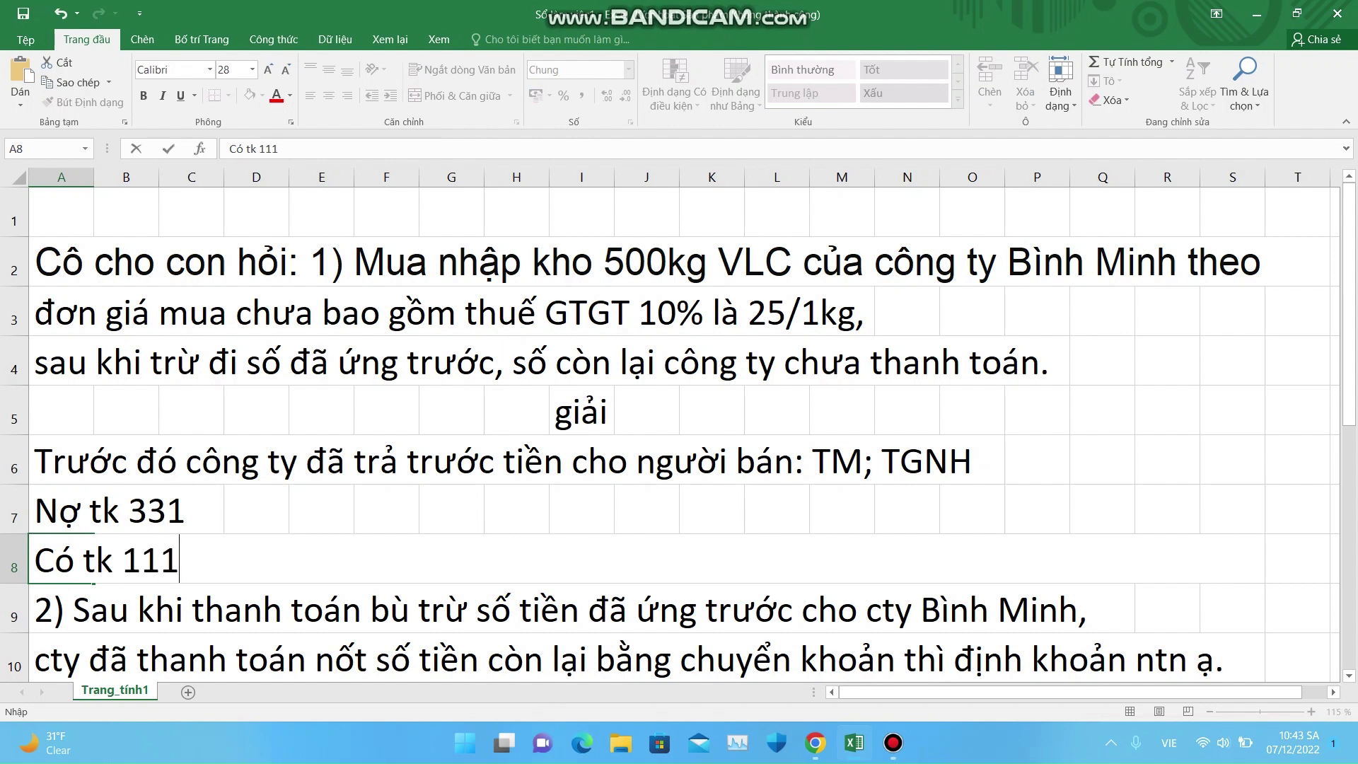
pyautogui.write('; 112')
# Step: Enter the amount "X đồng" in cell E7 and copy it down into E8
pyautogui.click(322, 510)
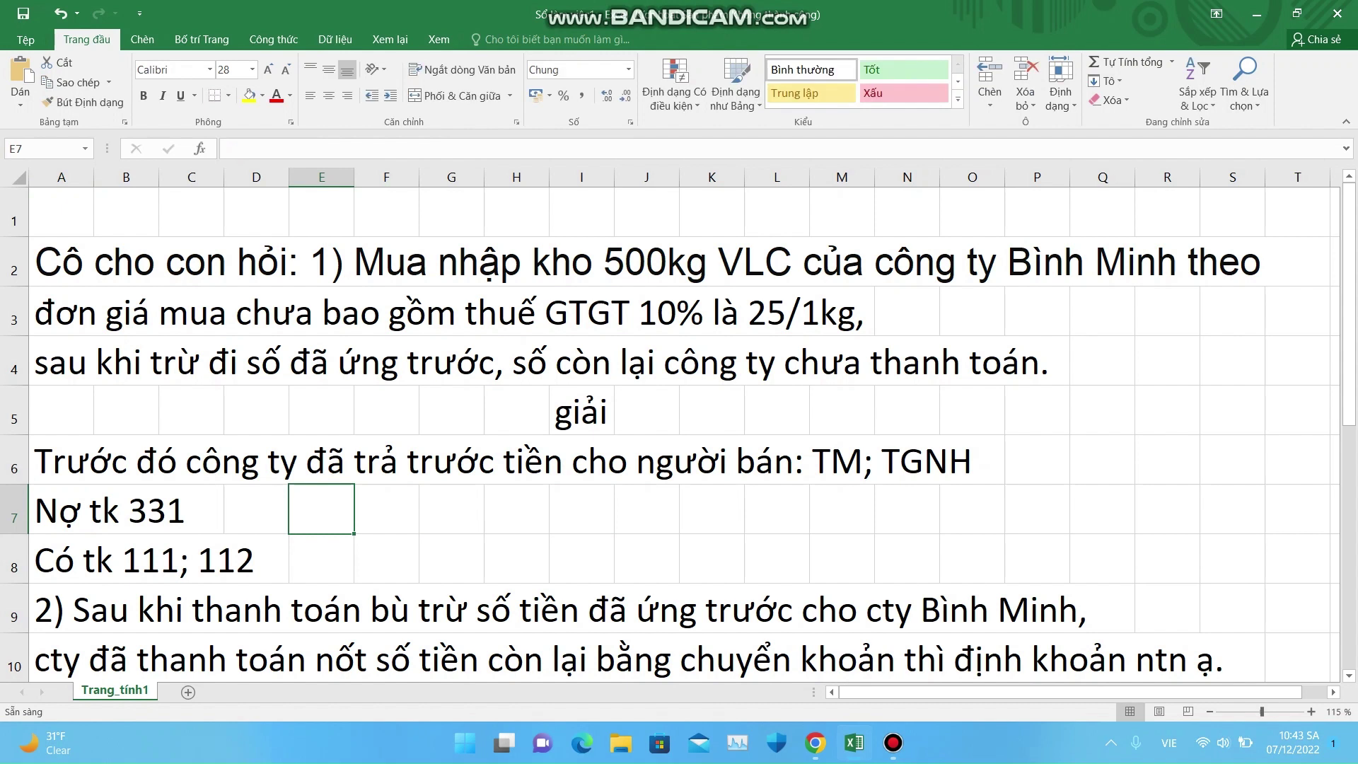
pyautogui.write('X')
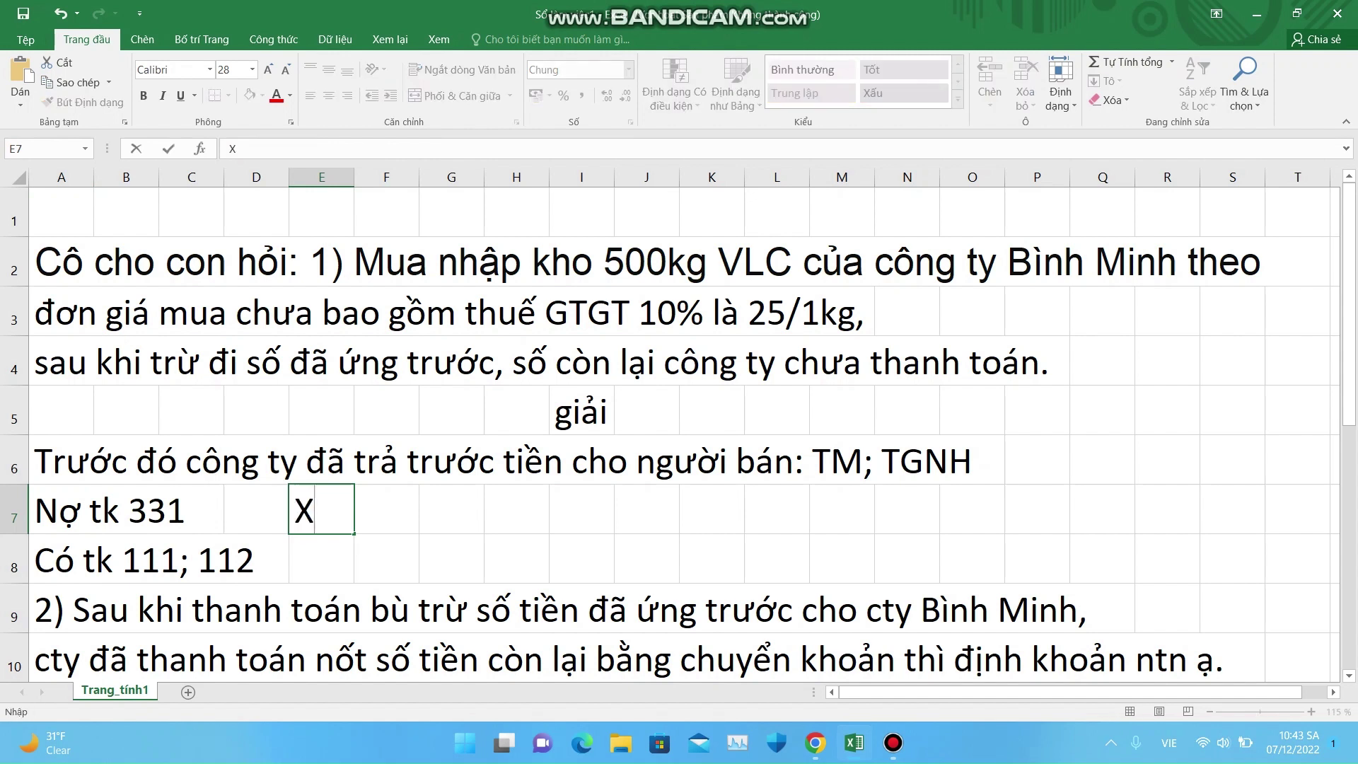
pyautogui.write(' đo')
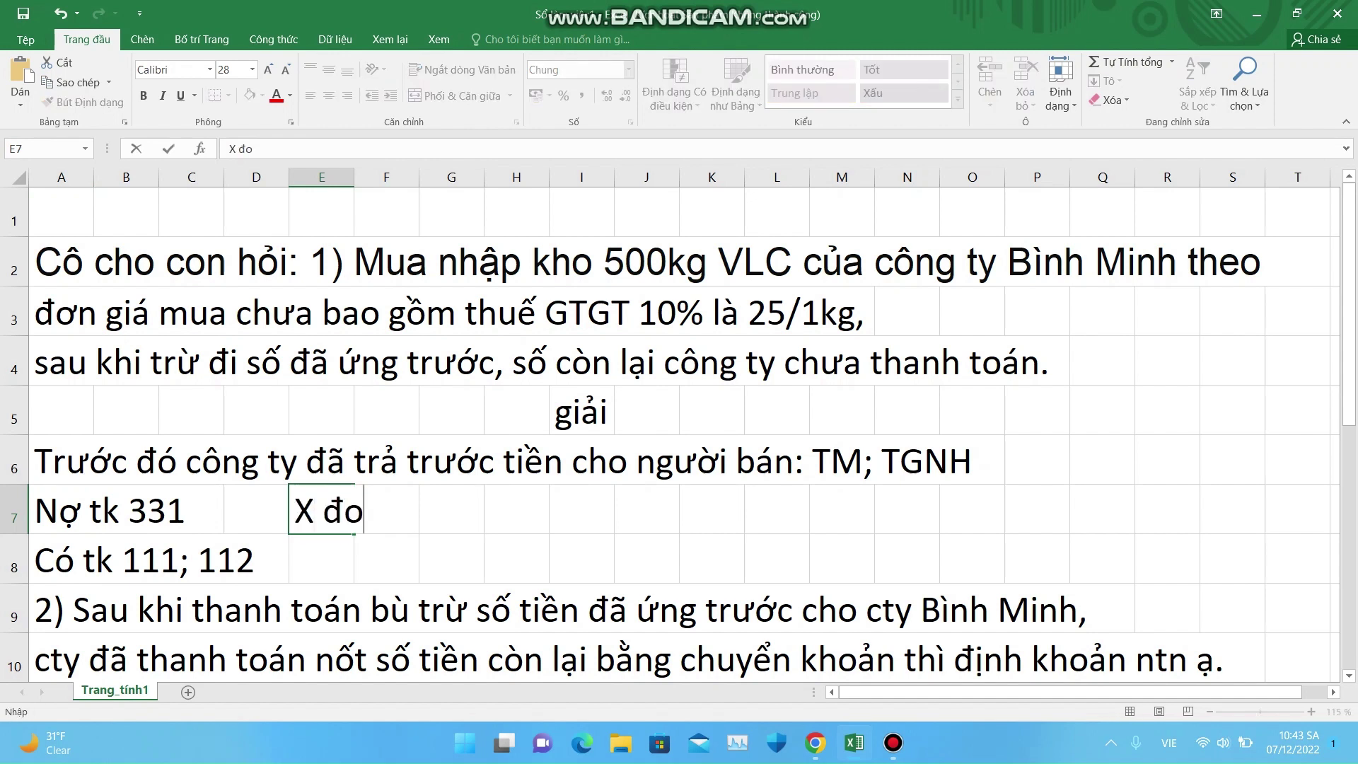
pyautogui.press('BackSpace')
pyautogui.write('ồng')
pyautogui.hotkey('ctrl', 'Return')
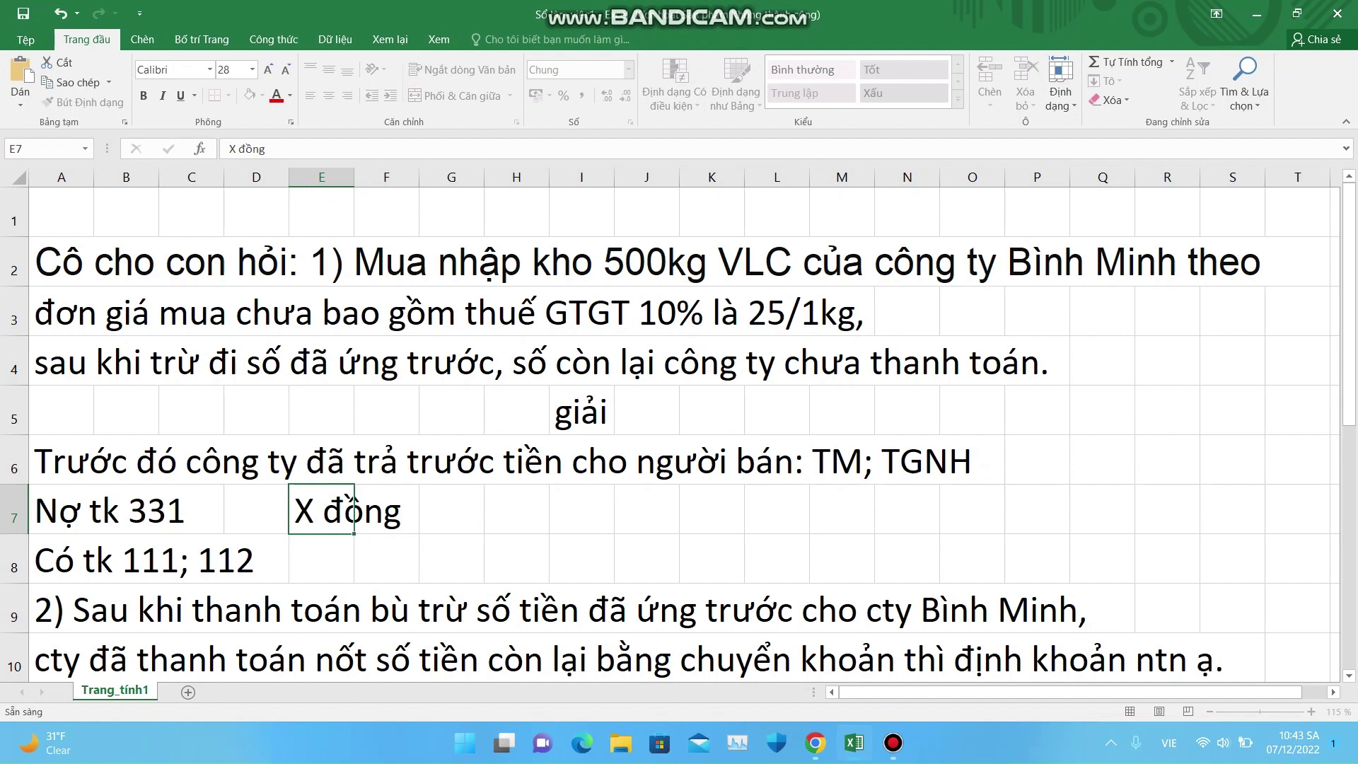
pyautogui.click(321, 558)
pyautogui.hotkey('ctrl', 'd')
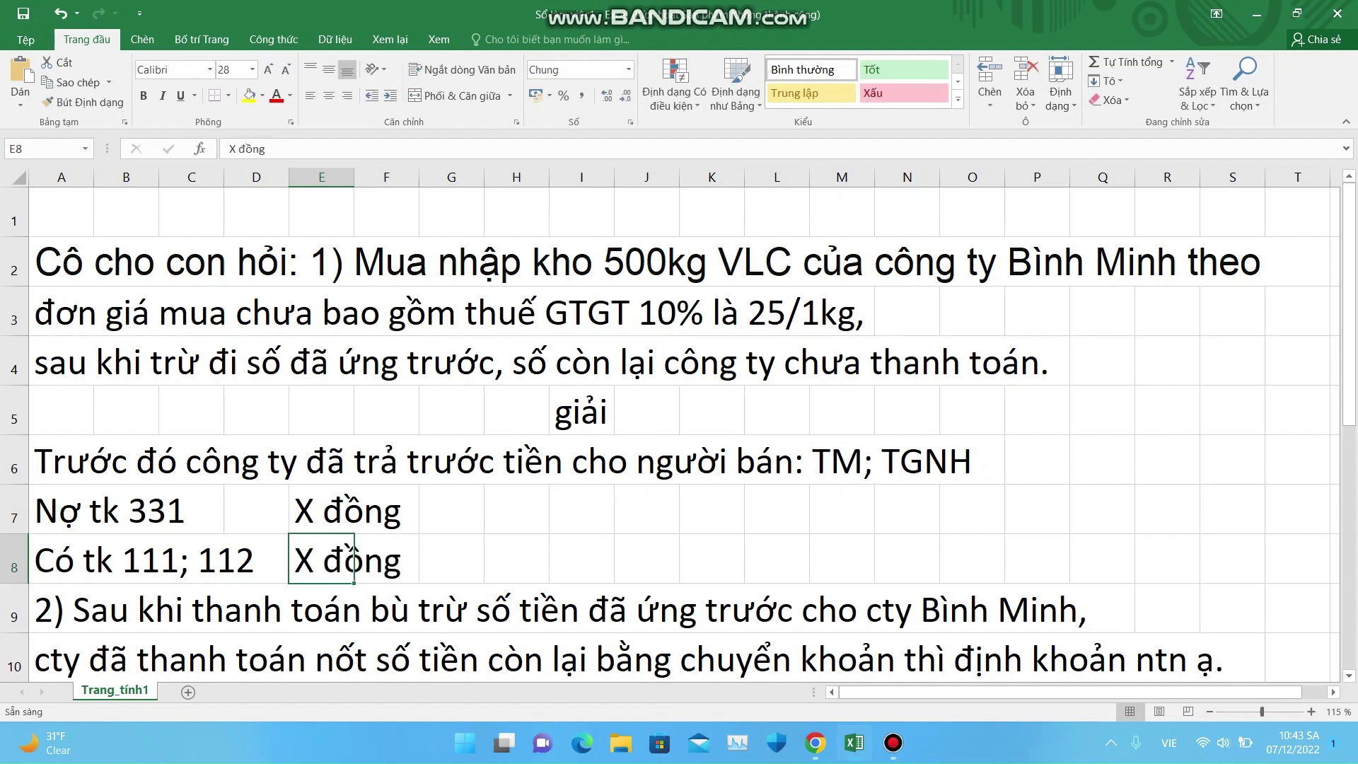
pyautogui.click(516, 509)
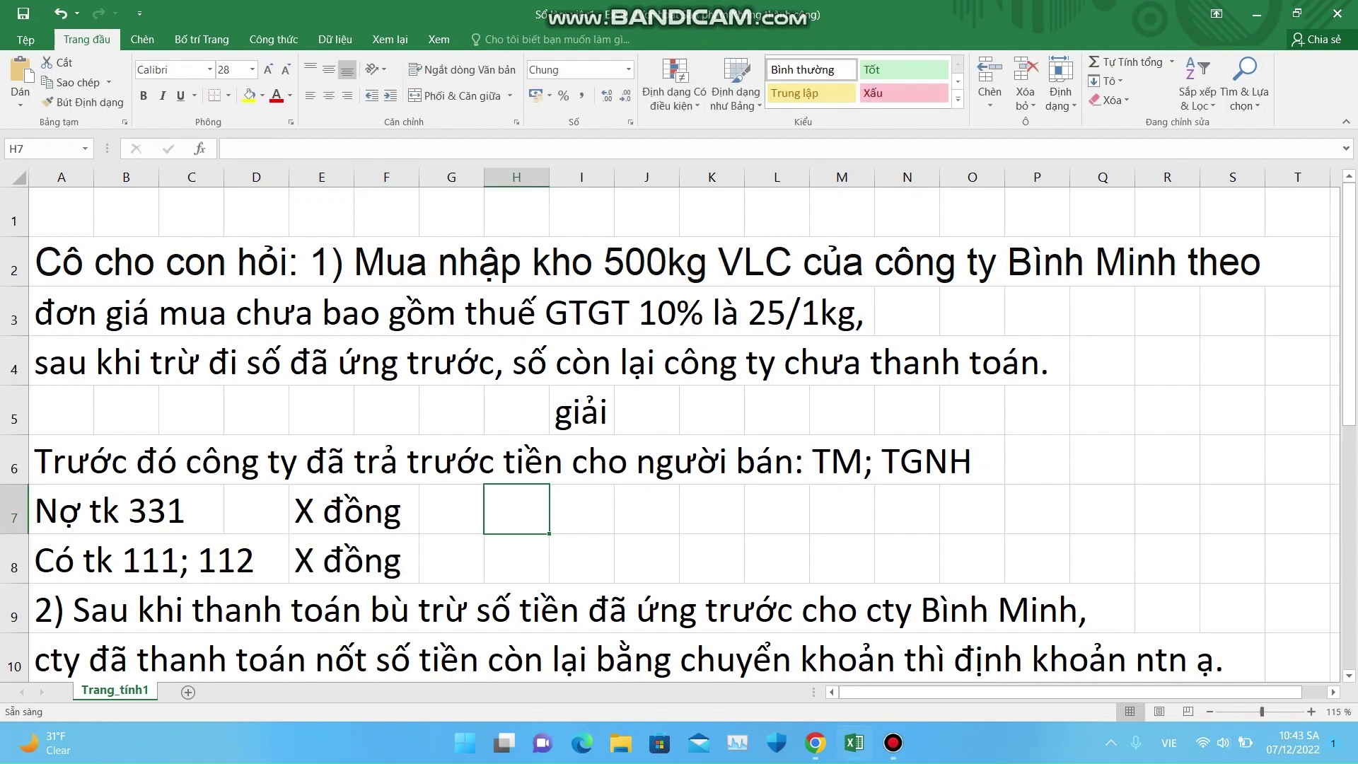
pyautogui.click(581, 509)
pyautogui.click(581, 559)
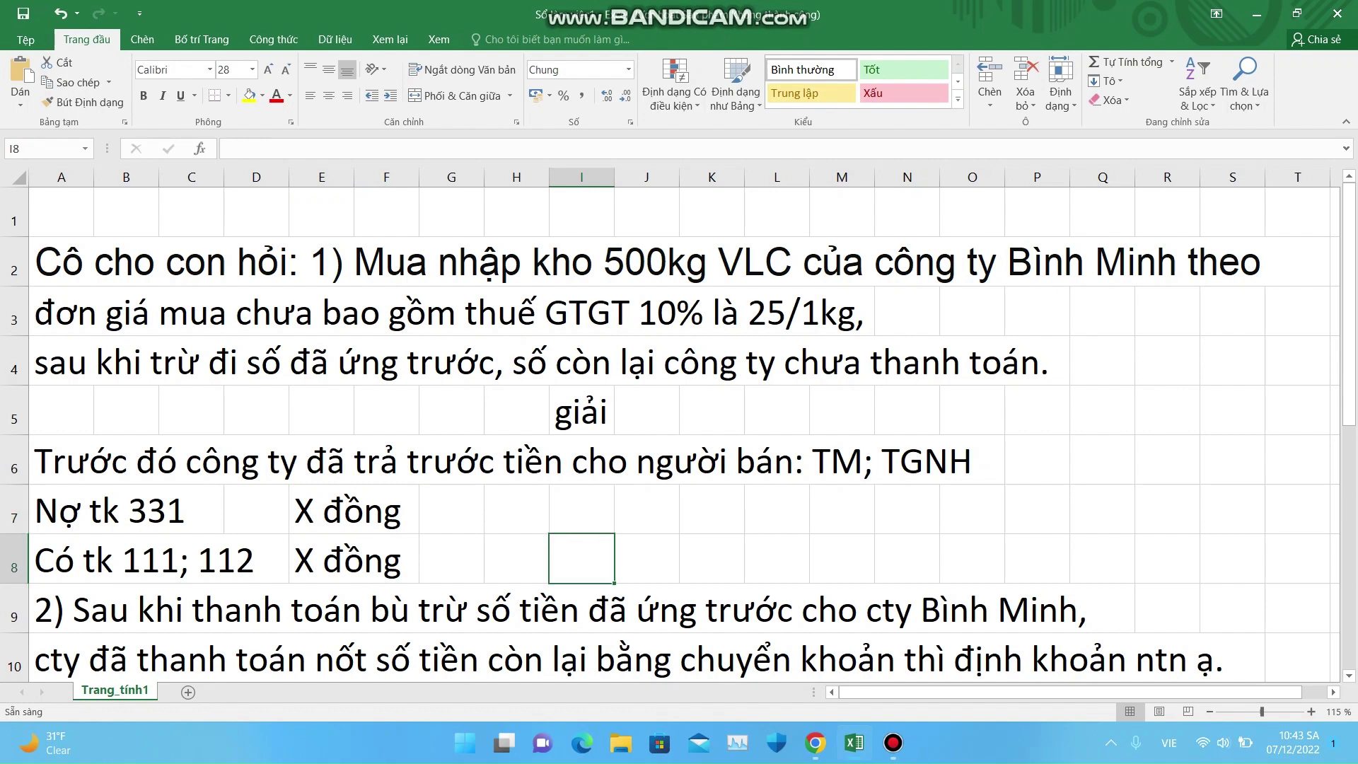
# Step: Insert three blank rows above the second question, which starts in row 9
pyautogui.press('Down')
pyautogui.press('Down')
pyautogui.press('Down')
pyautogui.click(14, 562)
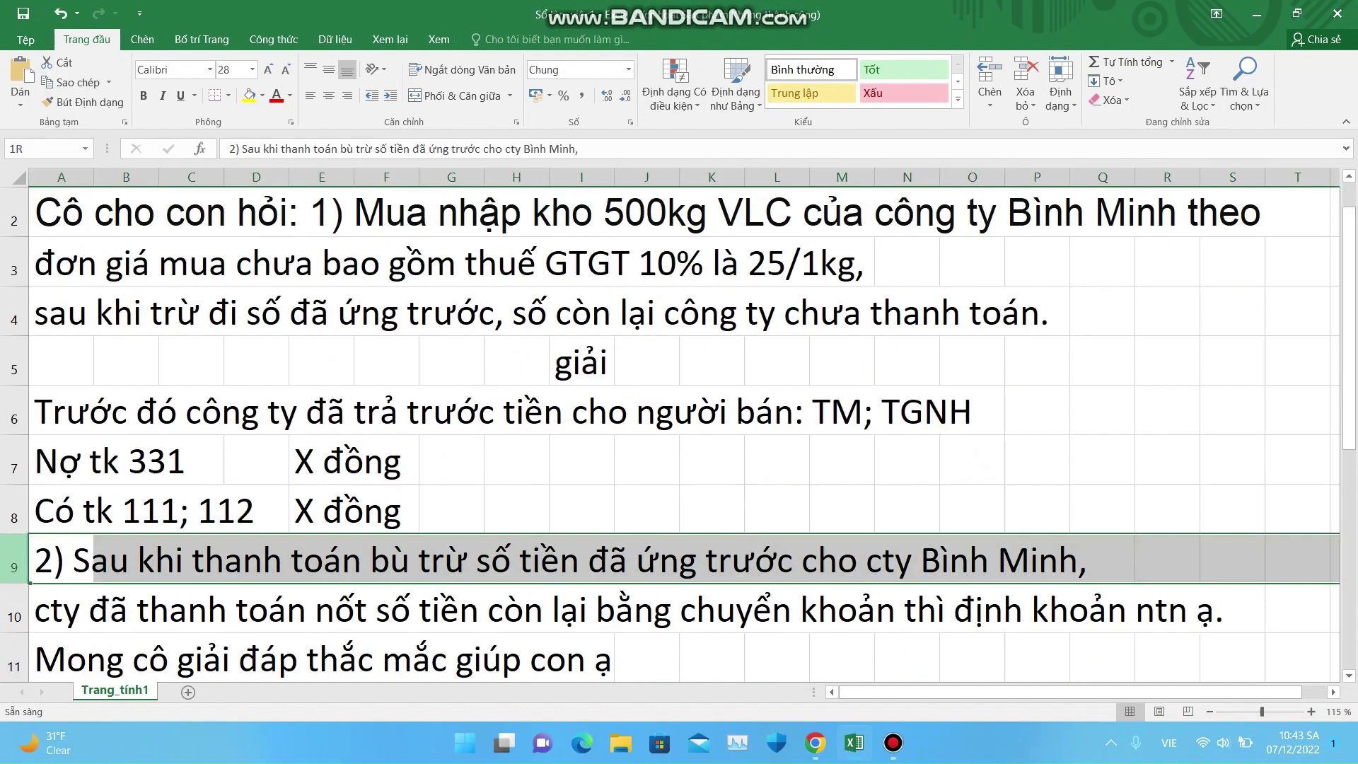
pyautogui.moveTo(14, 562); pyautogui.dragTo(14, 662)
pyautogui.rightClick(18, 658)
pyautogui.press('Escape')
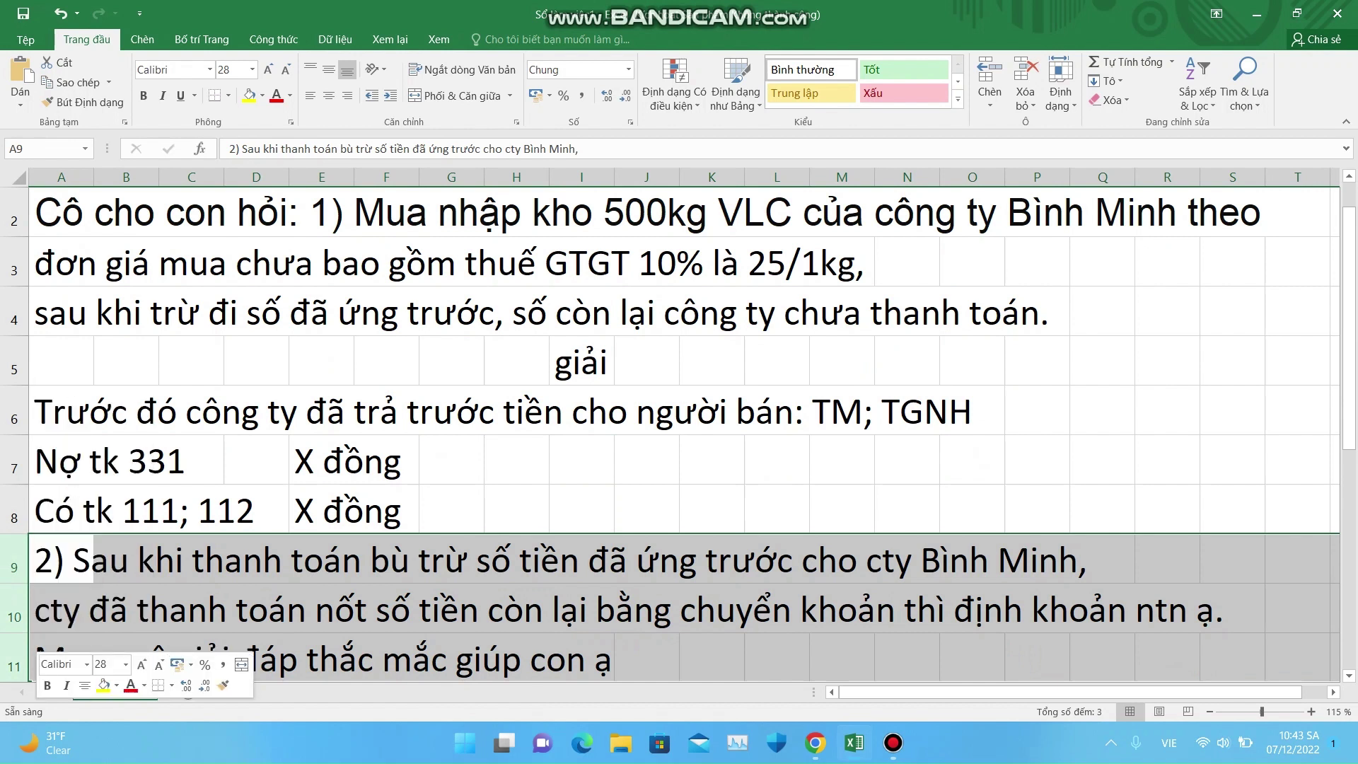
pyautogui.hotkey('ctrl', 'shift', '+')
pyautogui.click(582, 559)
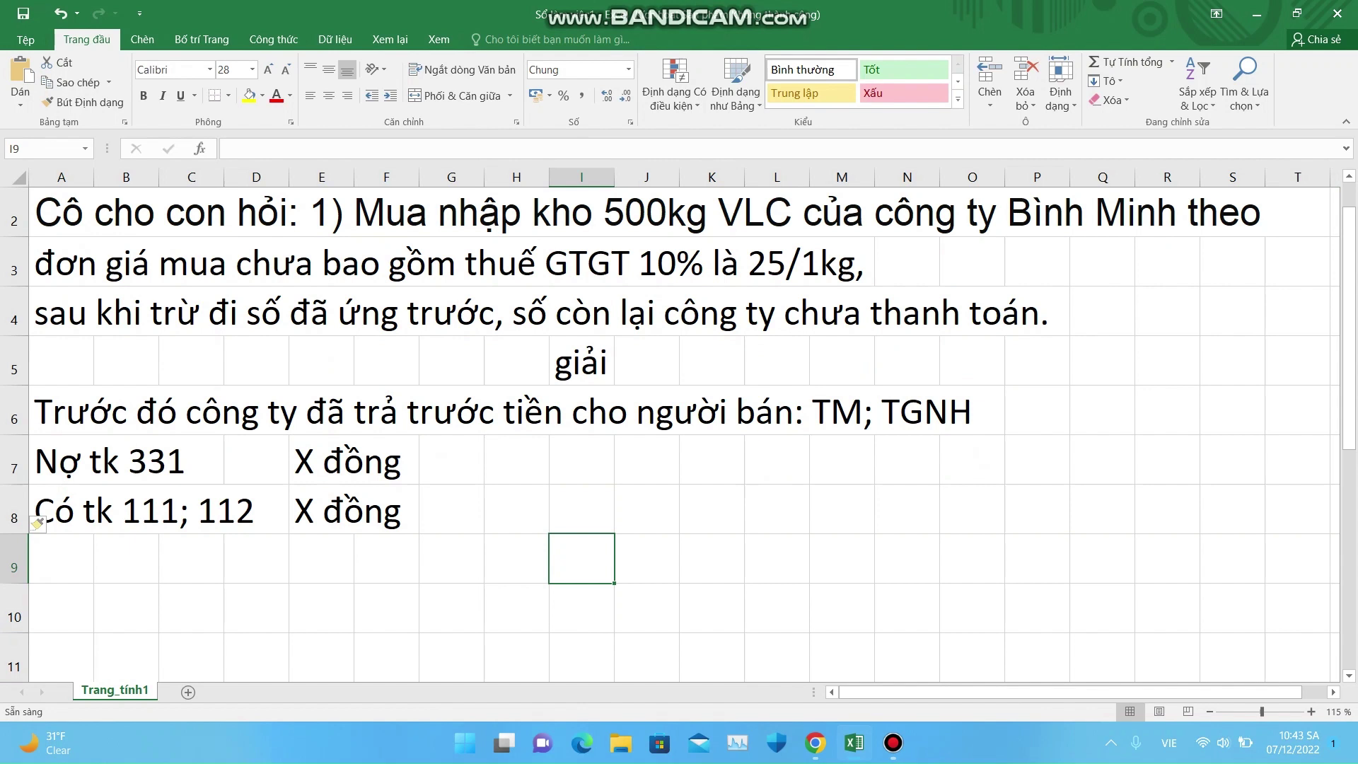
# Step: Enter the heading "1.) Mua NVLc về nhập kho:" in cell A9
pyautogui.click(126, 559)
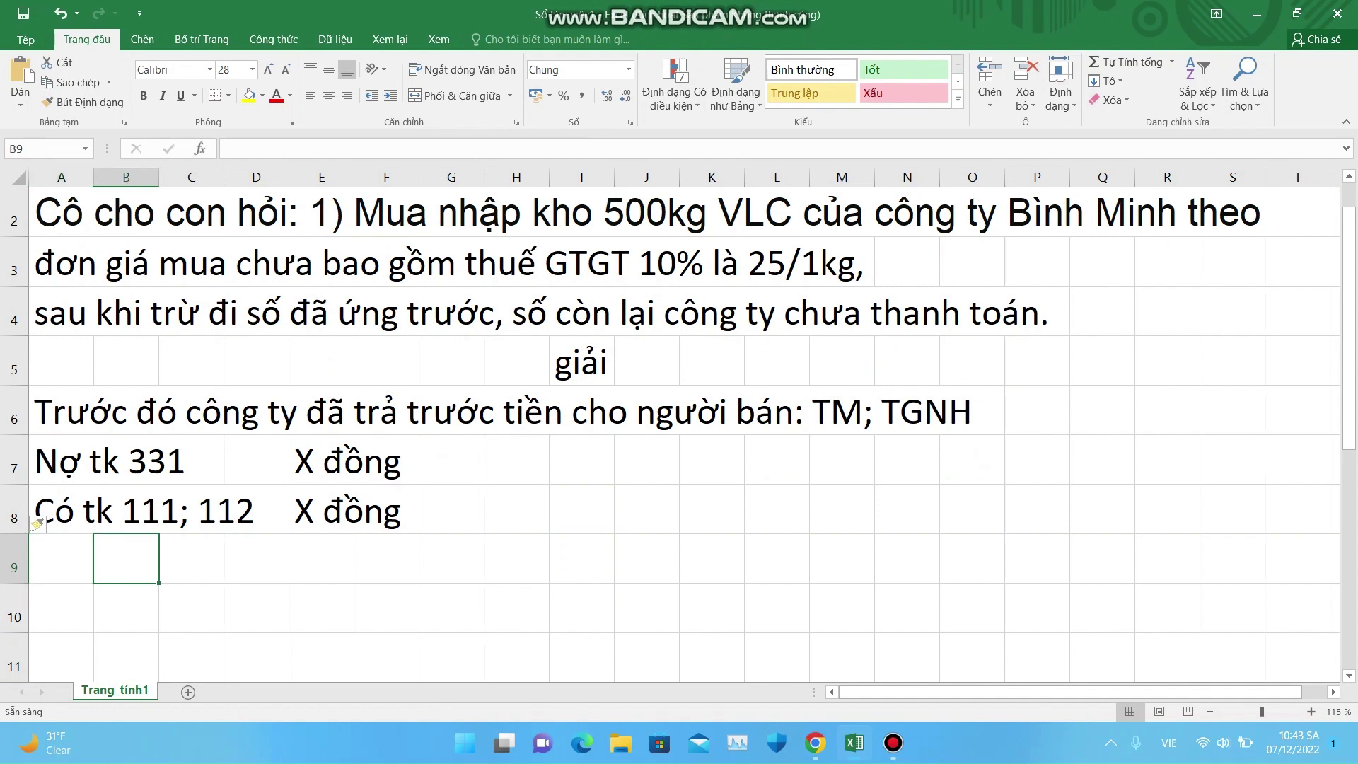
pyautogui.click(61, 558)
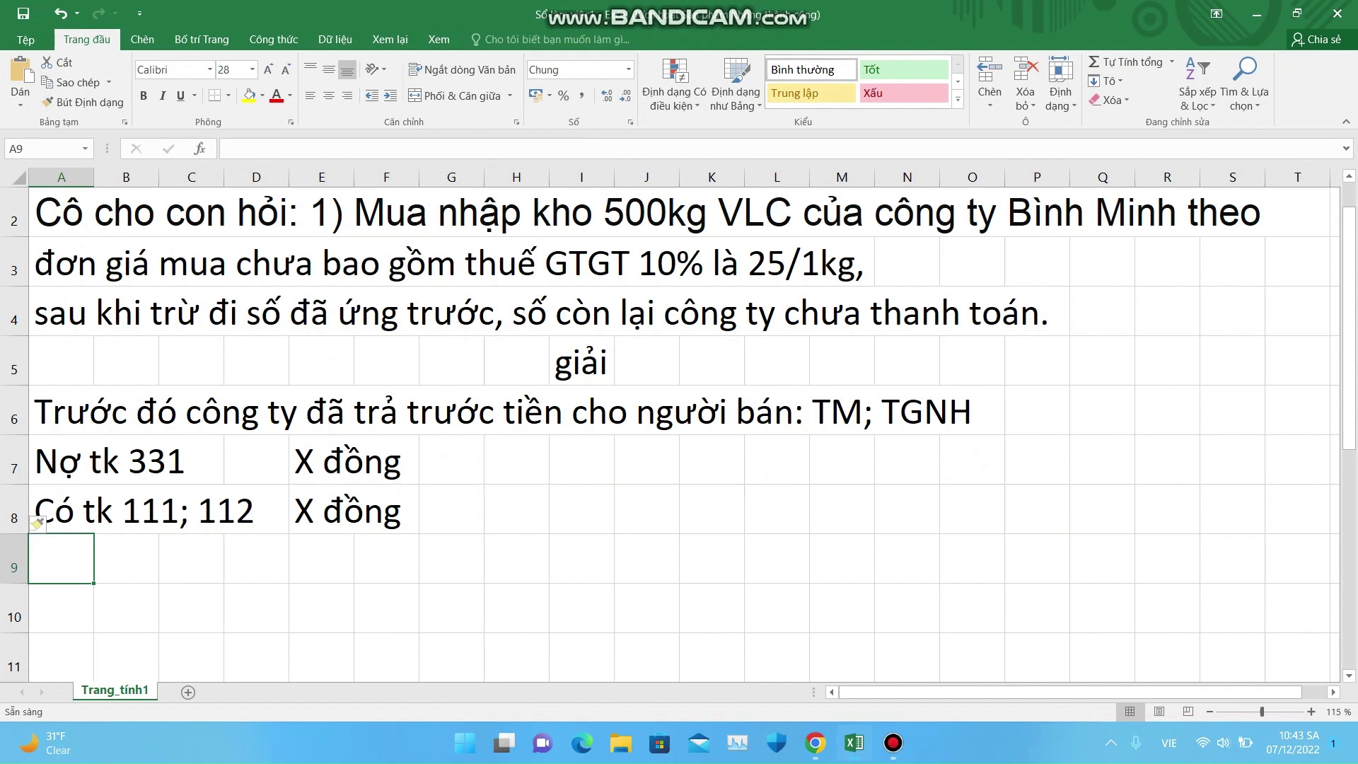
pyautogui.write('M')
pyautogui.press('BackSpace')
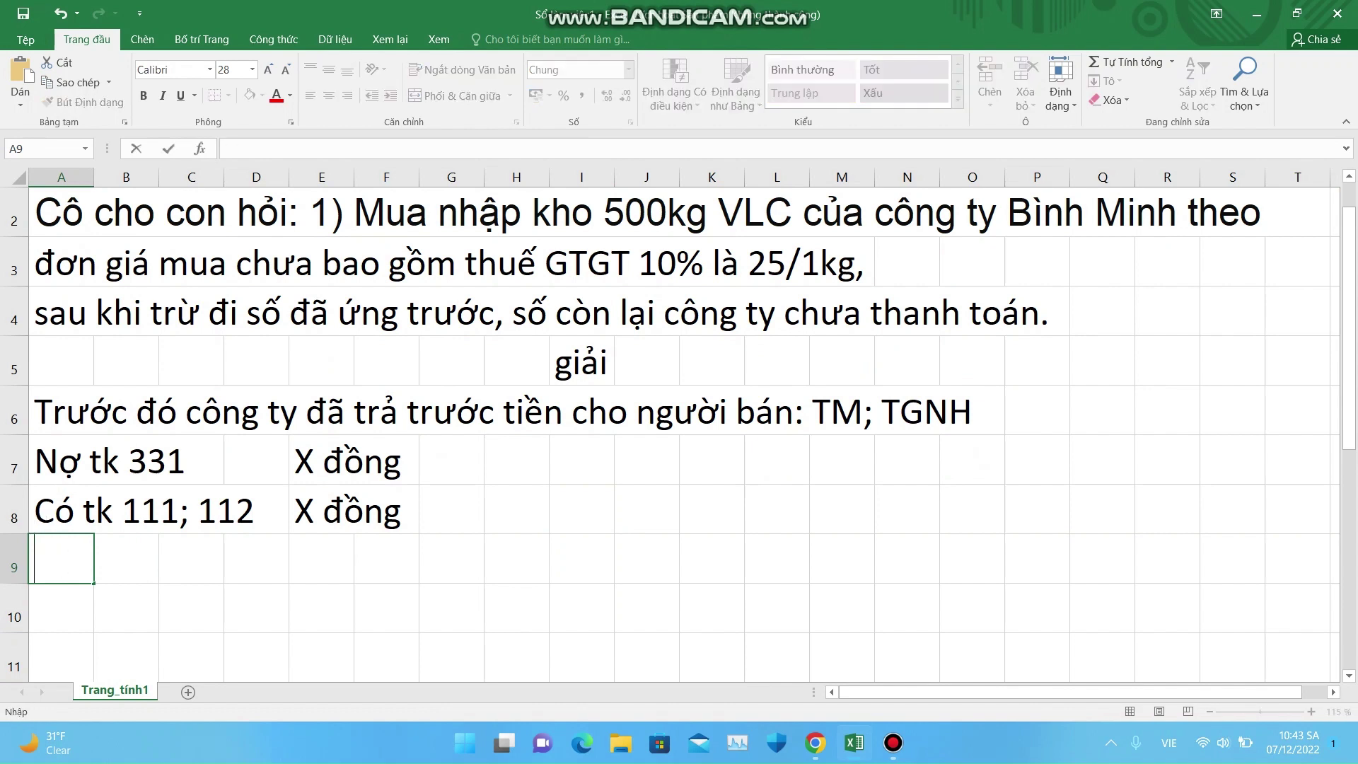
pyautogui.write('1.) m')
pyautogui.press('BackSpace')
pyautogui.write('Mua')
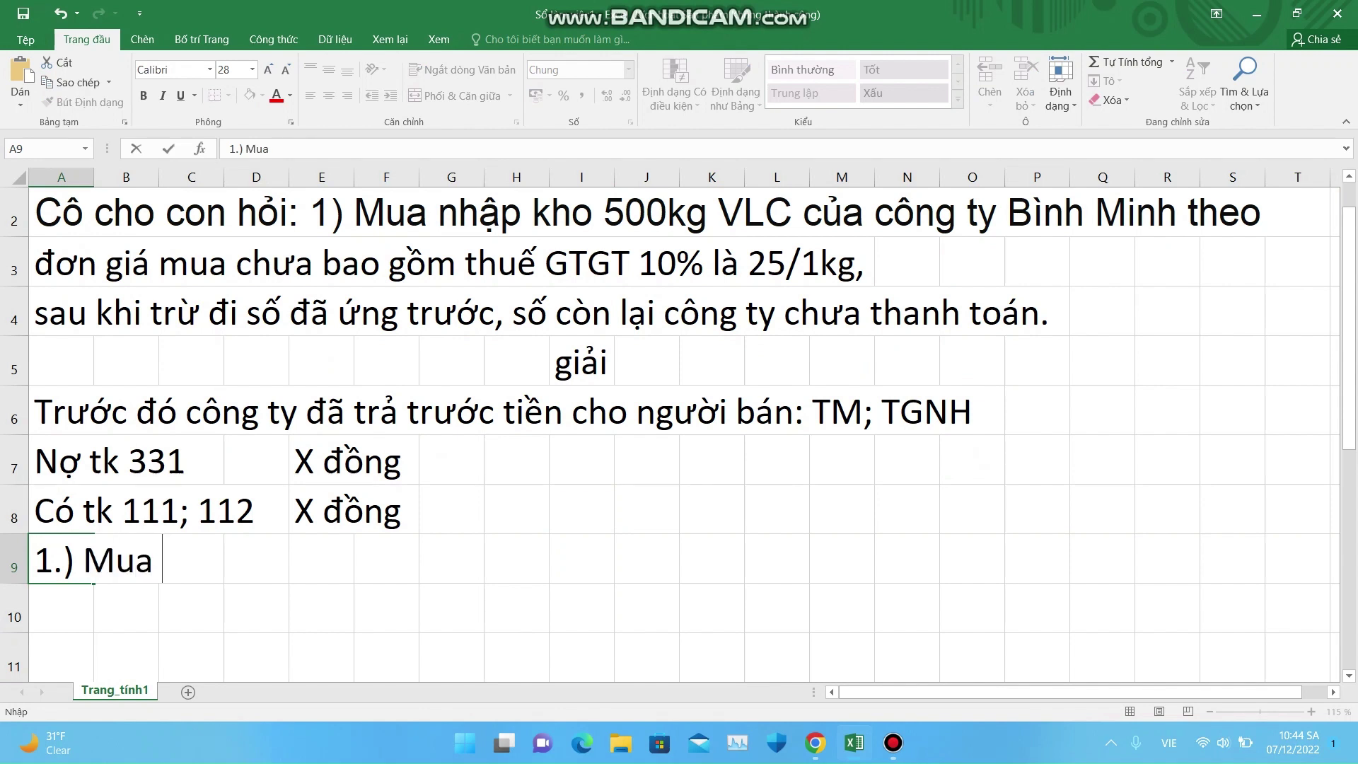
pyautogui.write('NVL')
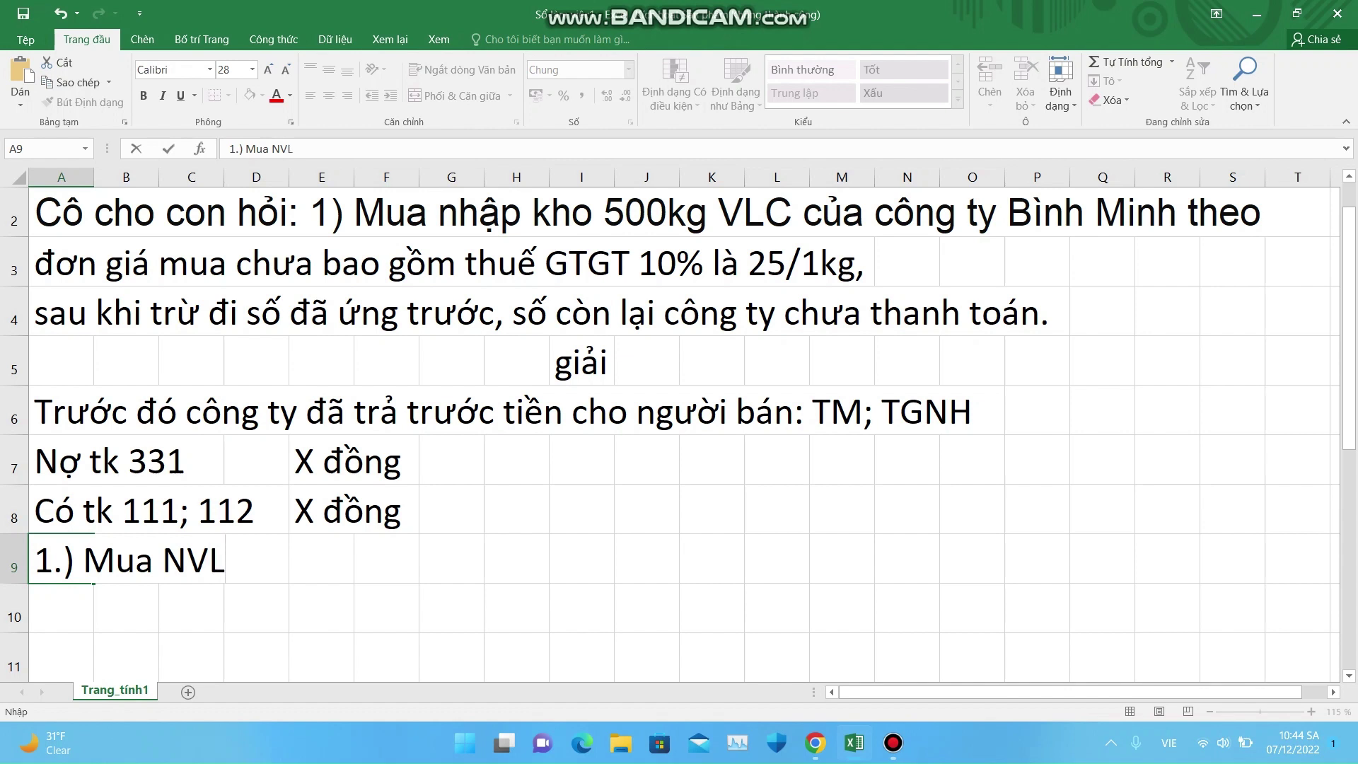
pyautogui.write('c vef nhaaj')
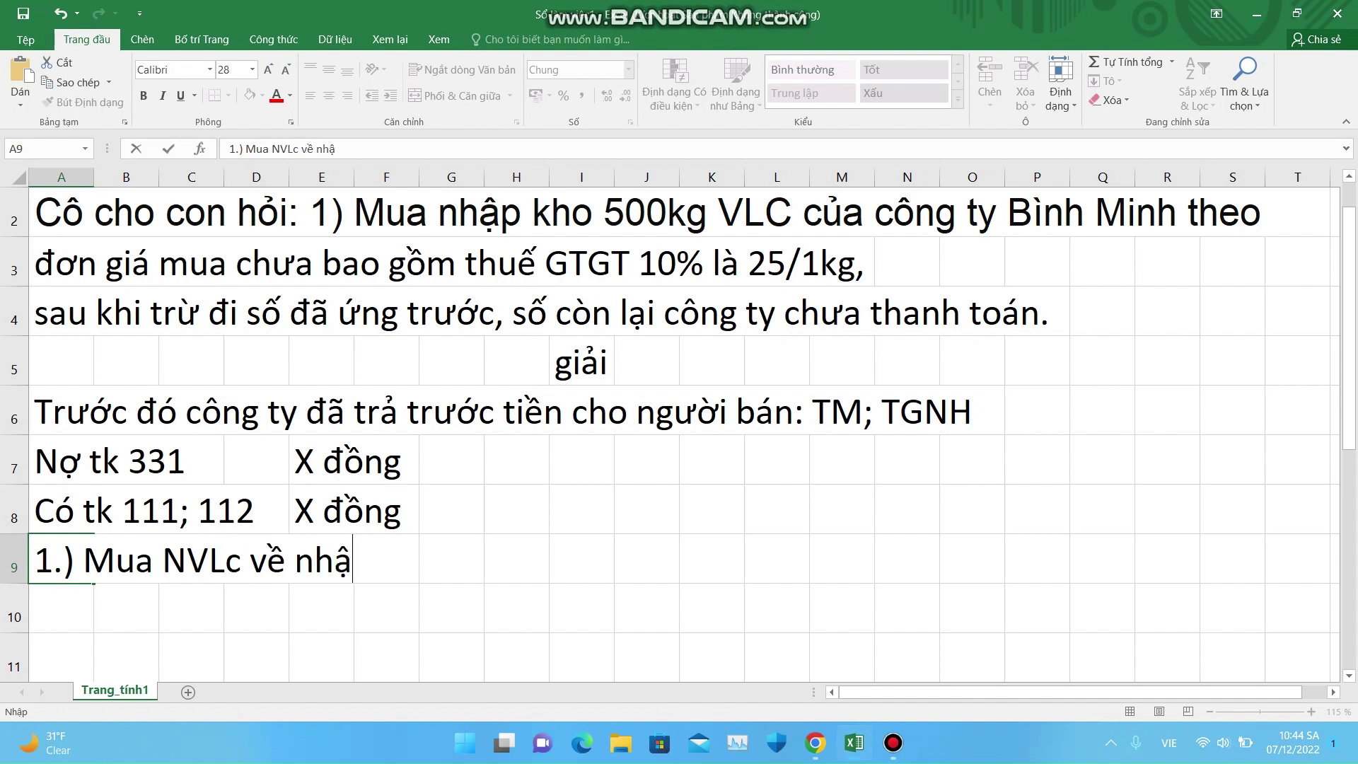
pyautogui.write('p kho')
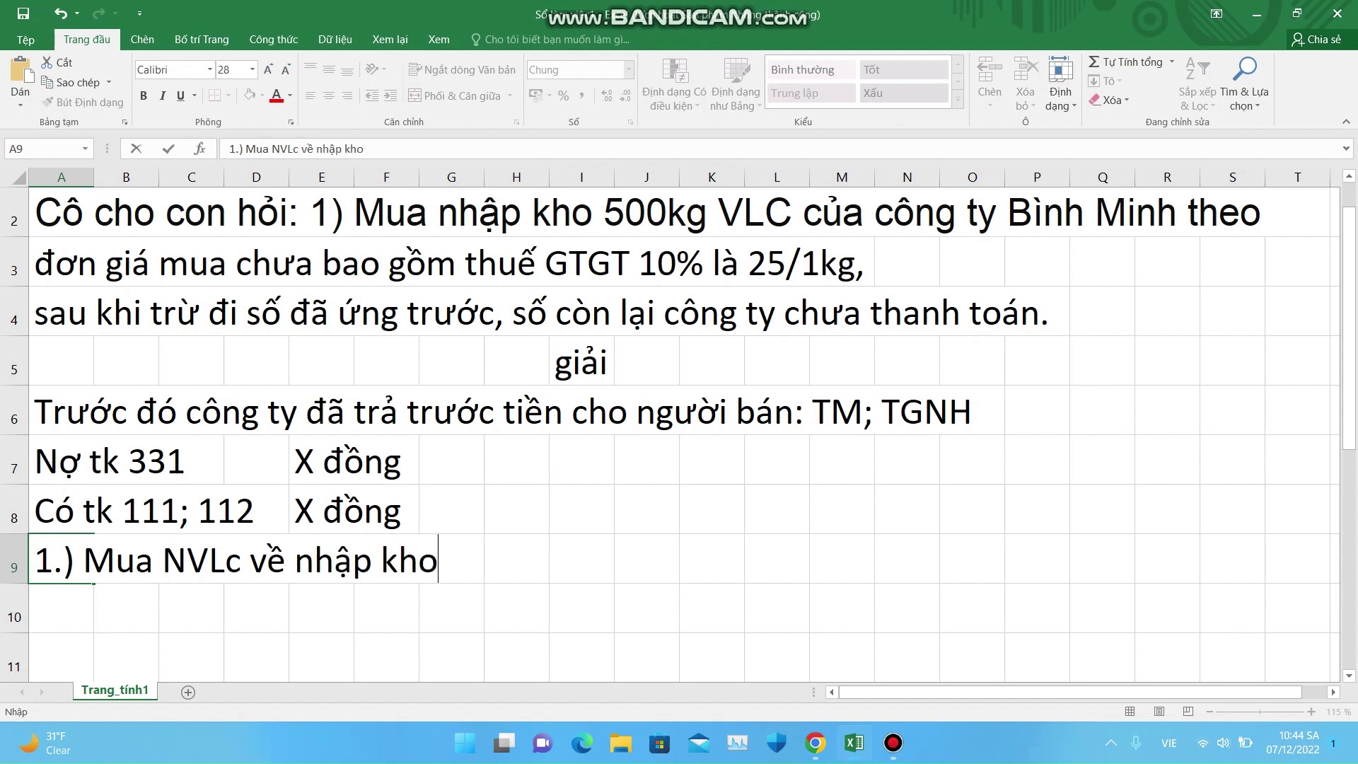
pyautogui.write(':')
pyautogui.press('Return')
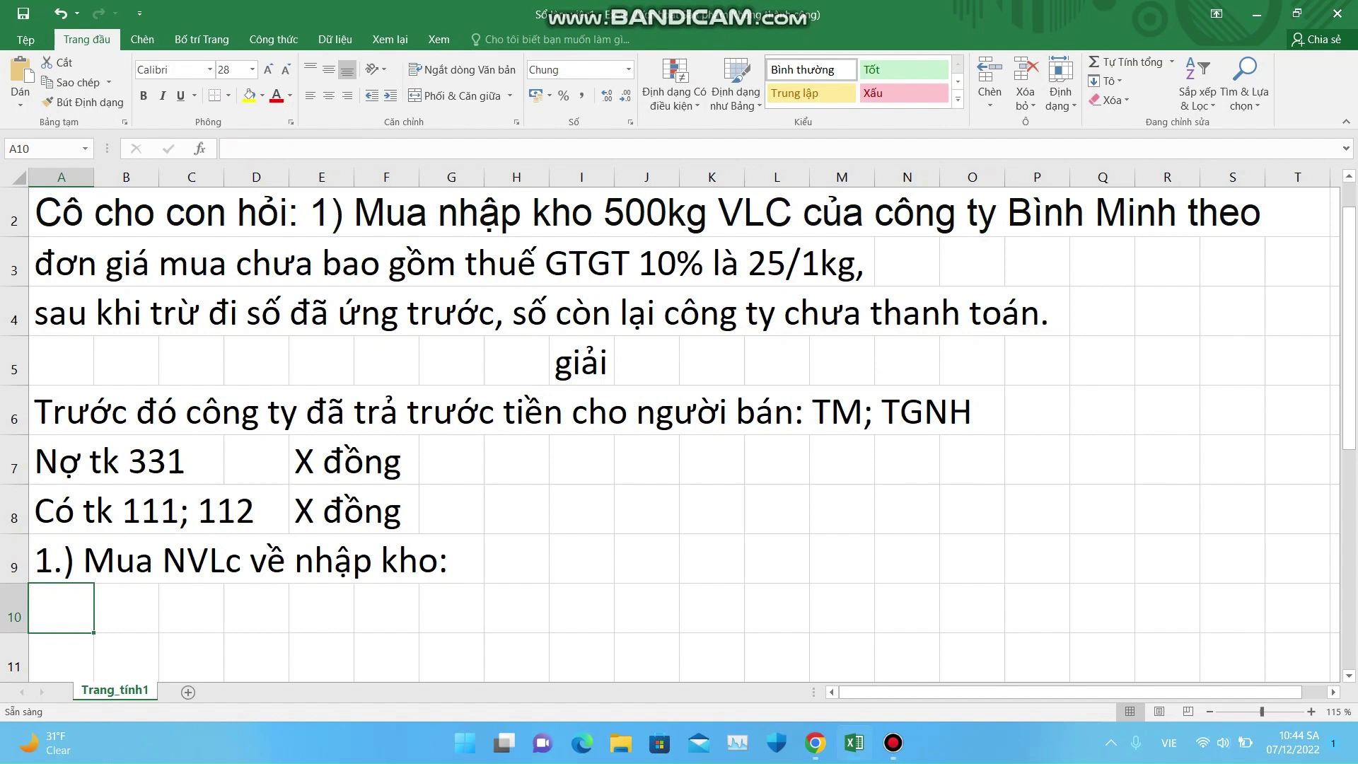
# Step: Enter the debit line "Nợ tk 152c" in cell A10
pyautogui.write('Nowj')
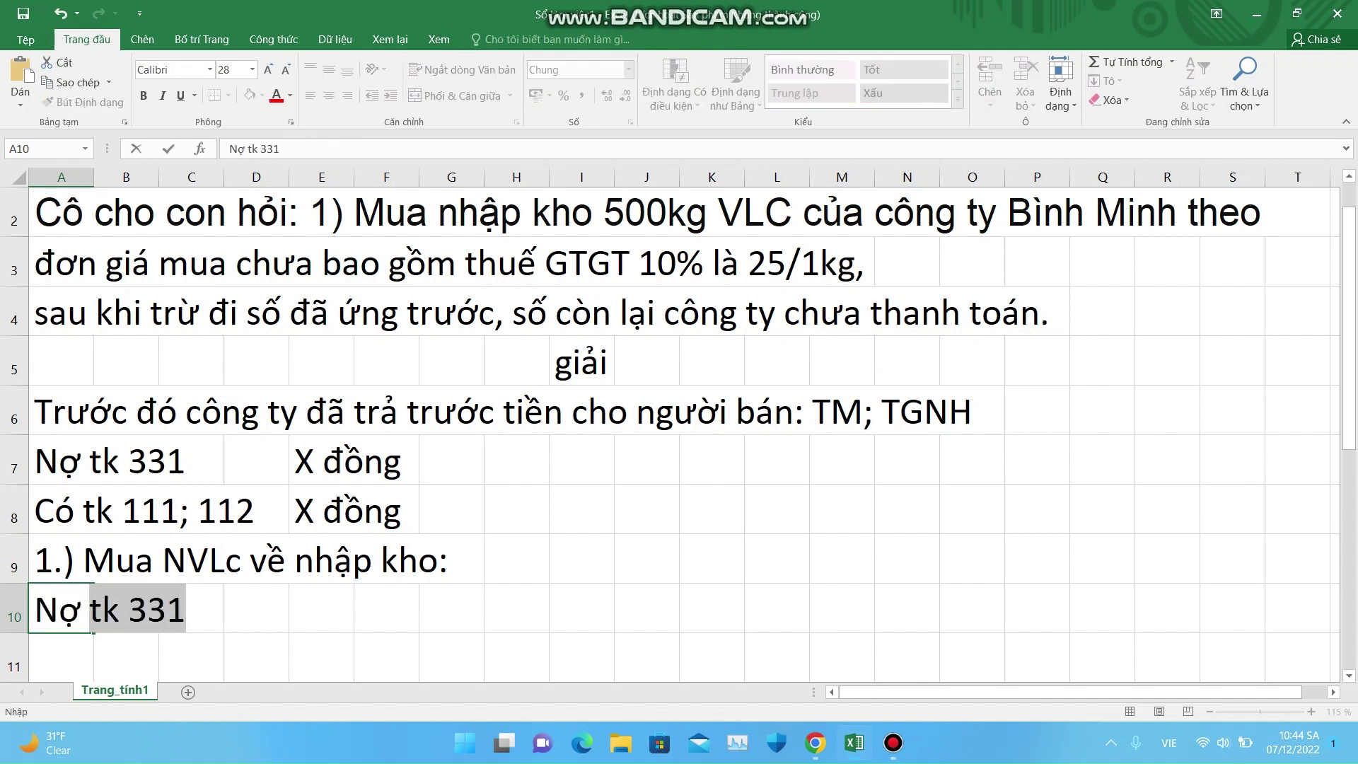
pyautogui.click(128, 610)
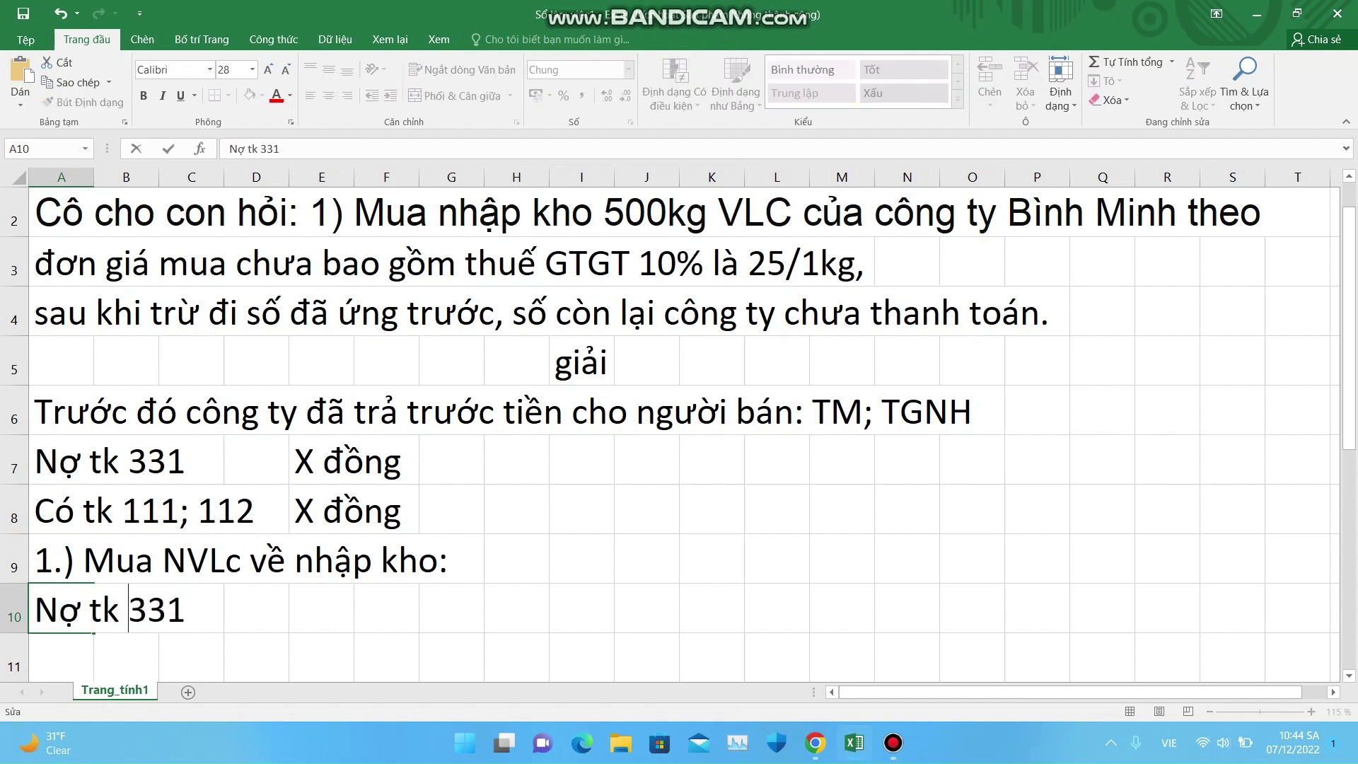
pyautogui.press('Delete')
pyautogui.press('Delete')
pyautogui.press('Delete')
pyautogui.write('15')
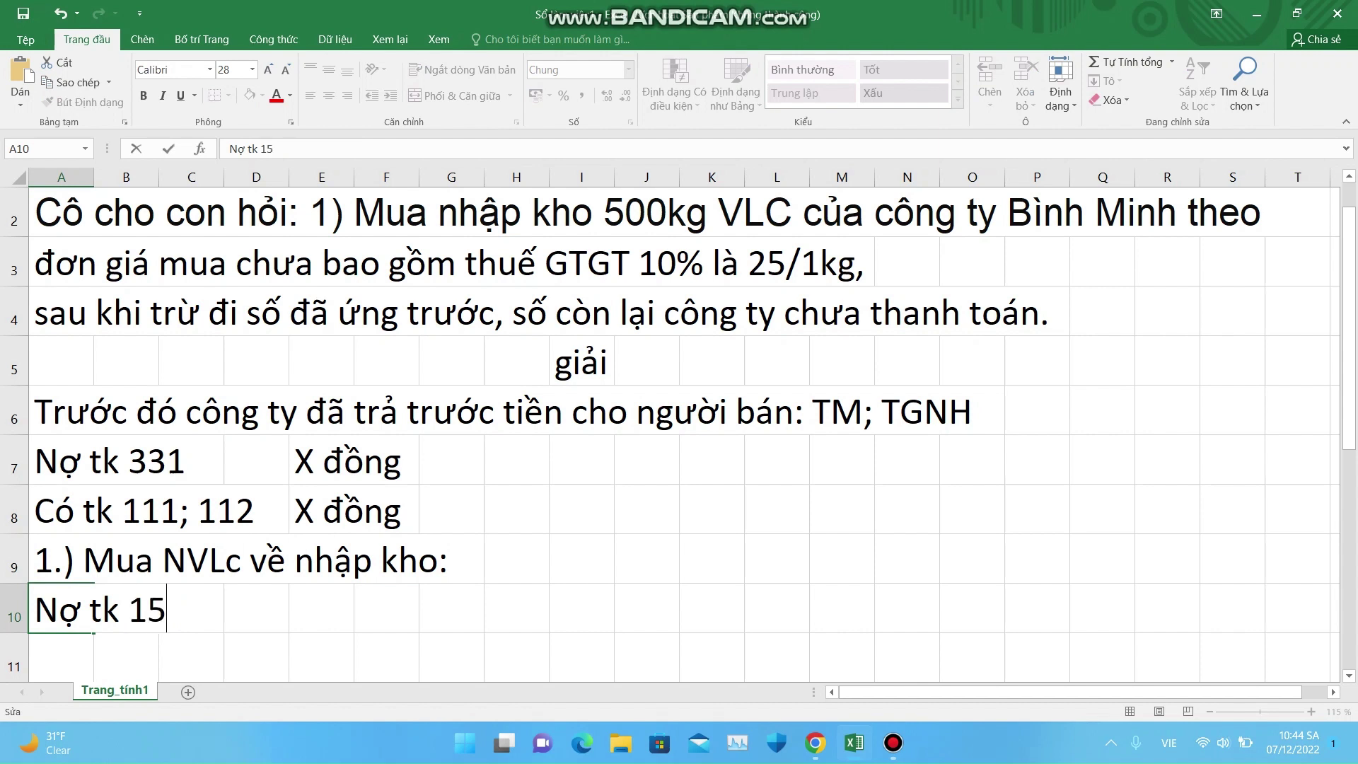
pyautogui.write('2c')
pyautogui.press('Return')
# Step: Insert two more blank rows at row 11, above the second question
pyautogui.press('Return')
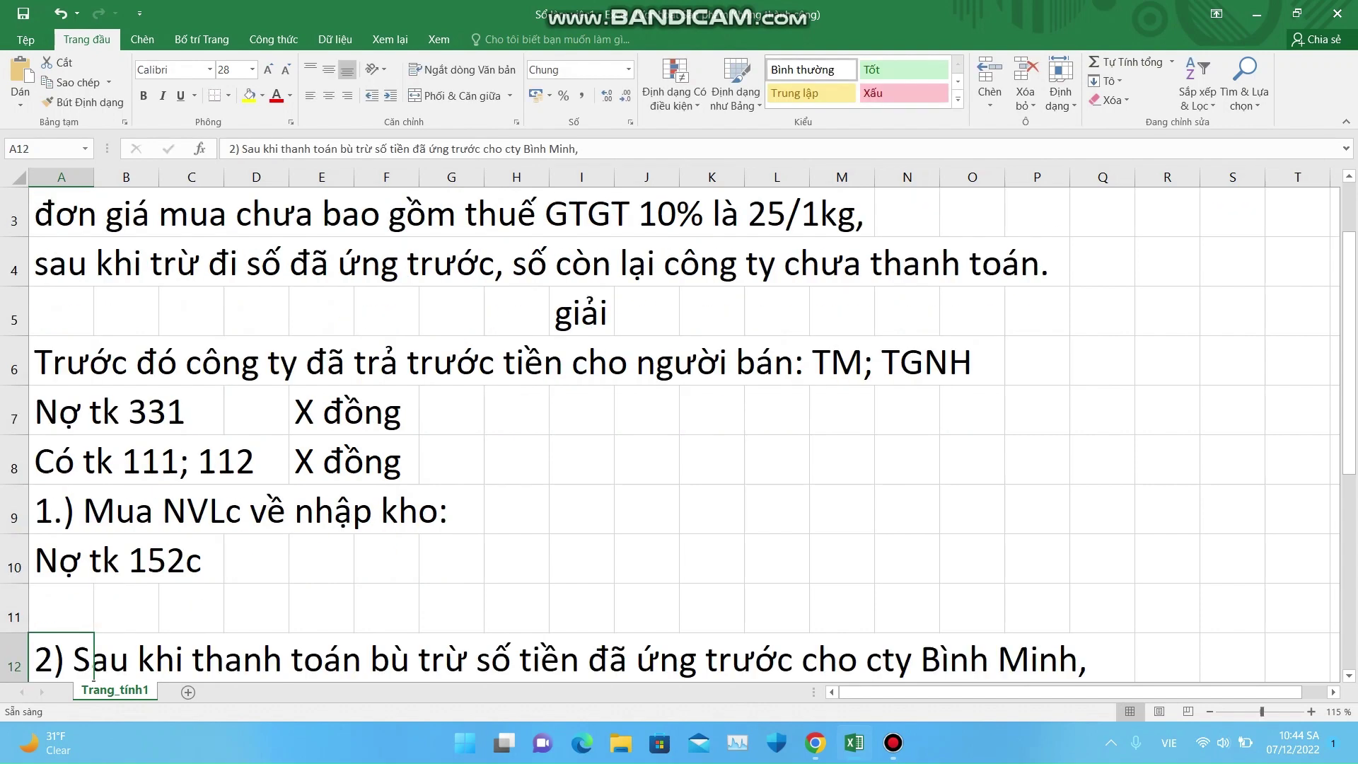
pyautogui.press('Return')
pyautogui.moveTo(14, 563); pyautogui.dragTo(14, 612)
pyautogui.rightClick(14, 609)
pyautogui.click(53, 464)
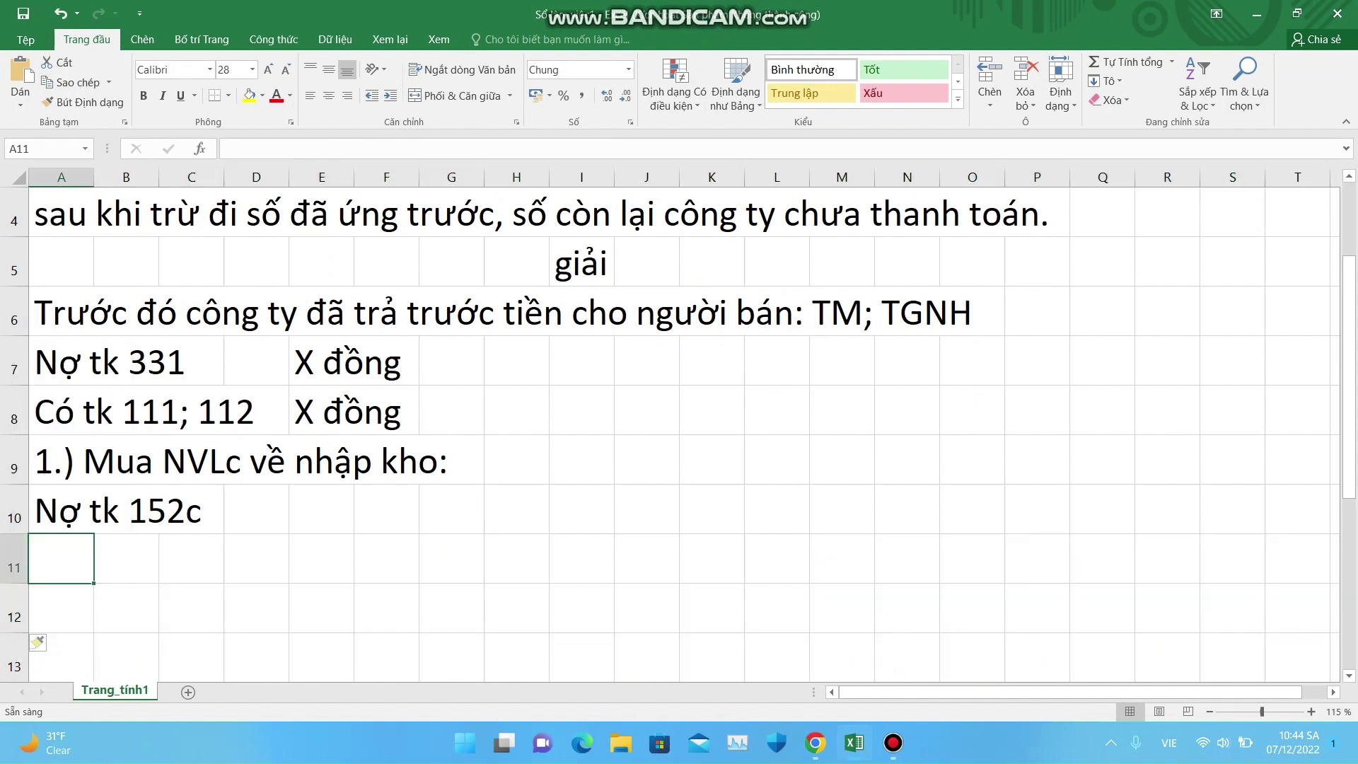
# Step: Enter the VAT debit line "Nợ tk 133" in cell A11
pyautogui.write('Nợ')
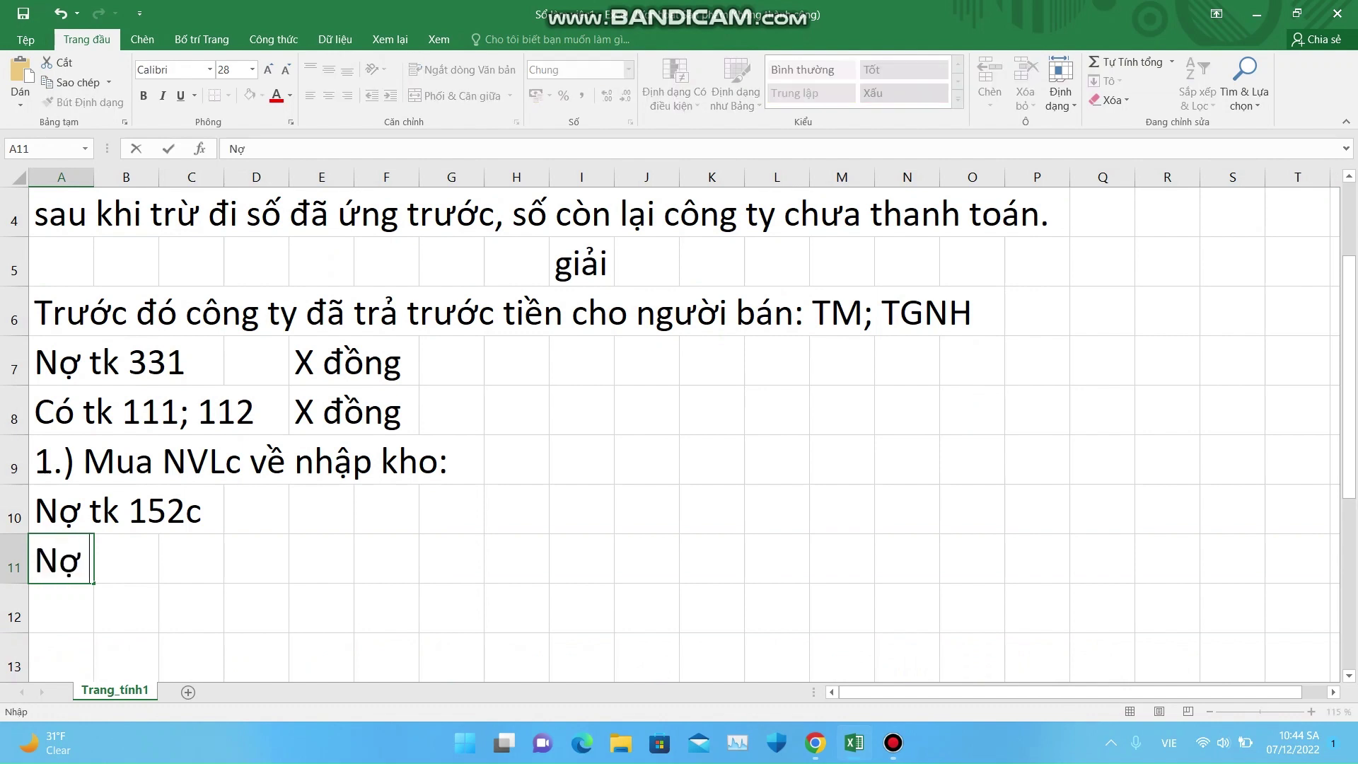
pyautogui.write(' tk 133')
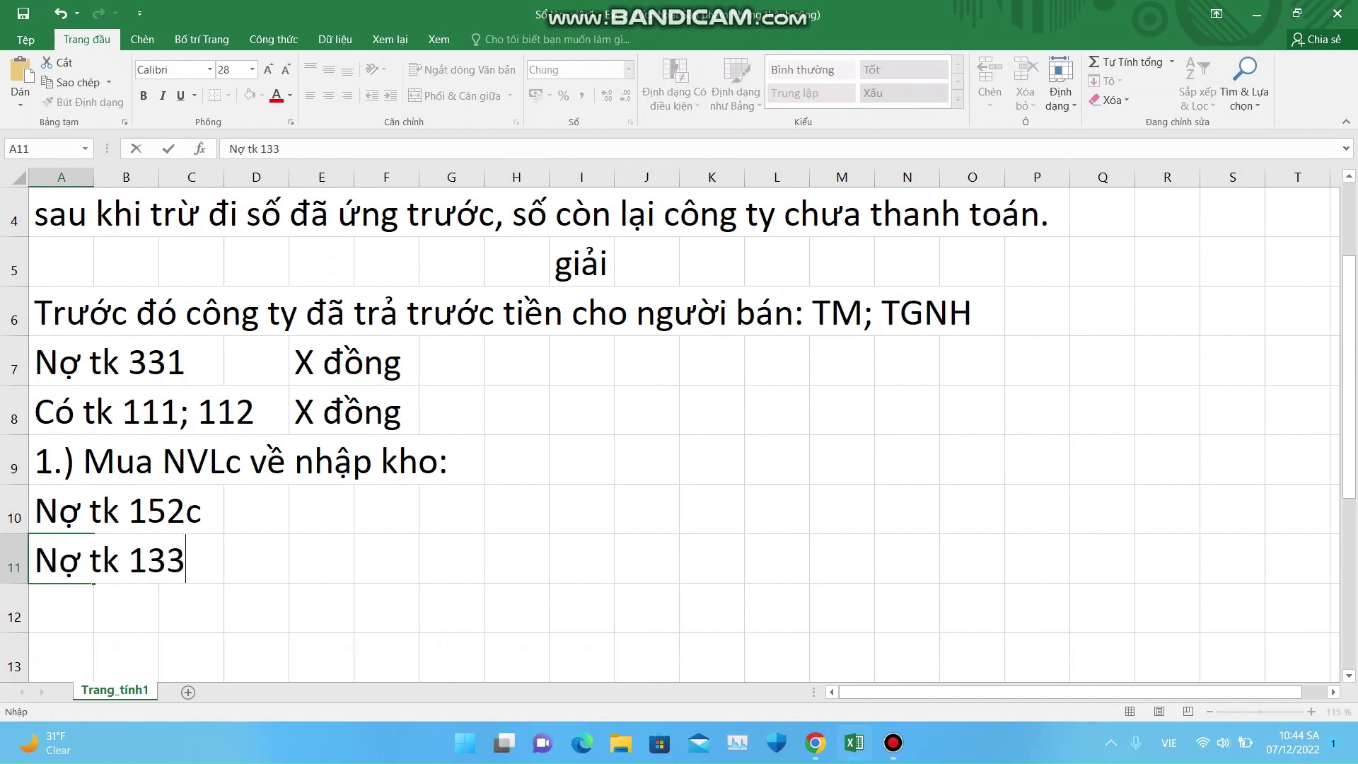
pyautogui.click(256, 509)
# Step: Review the purchase quantity, unit price and VAT rate in the question text above the solution
pyautogui.click(256, 460)
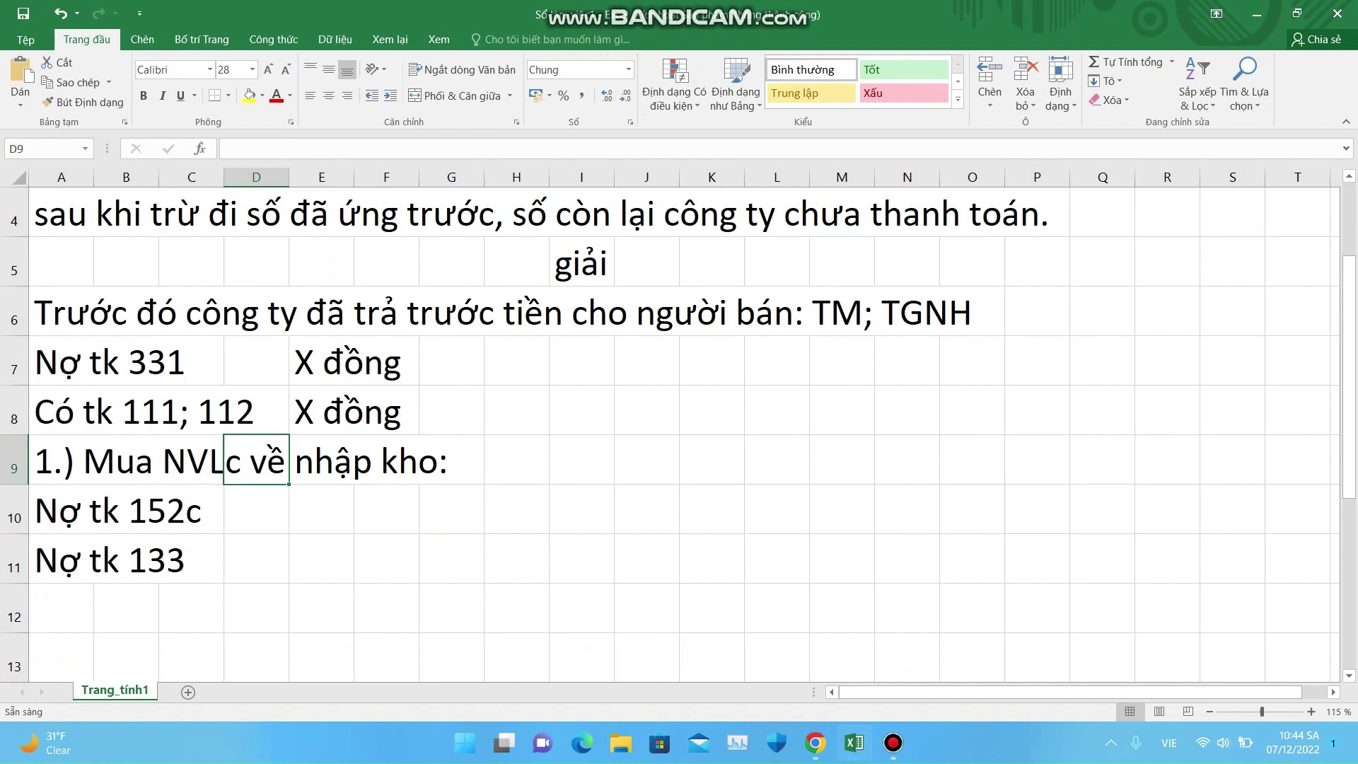
pyautogui.press('Up')
pyautogui.press('Up')
pyautogui.press('Up')
pyautogui.press('Up')
pyautogui.press('Up')
pyautogui.press('Up')
pyautogui.press('Up')
pyautogui.press('Up')
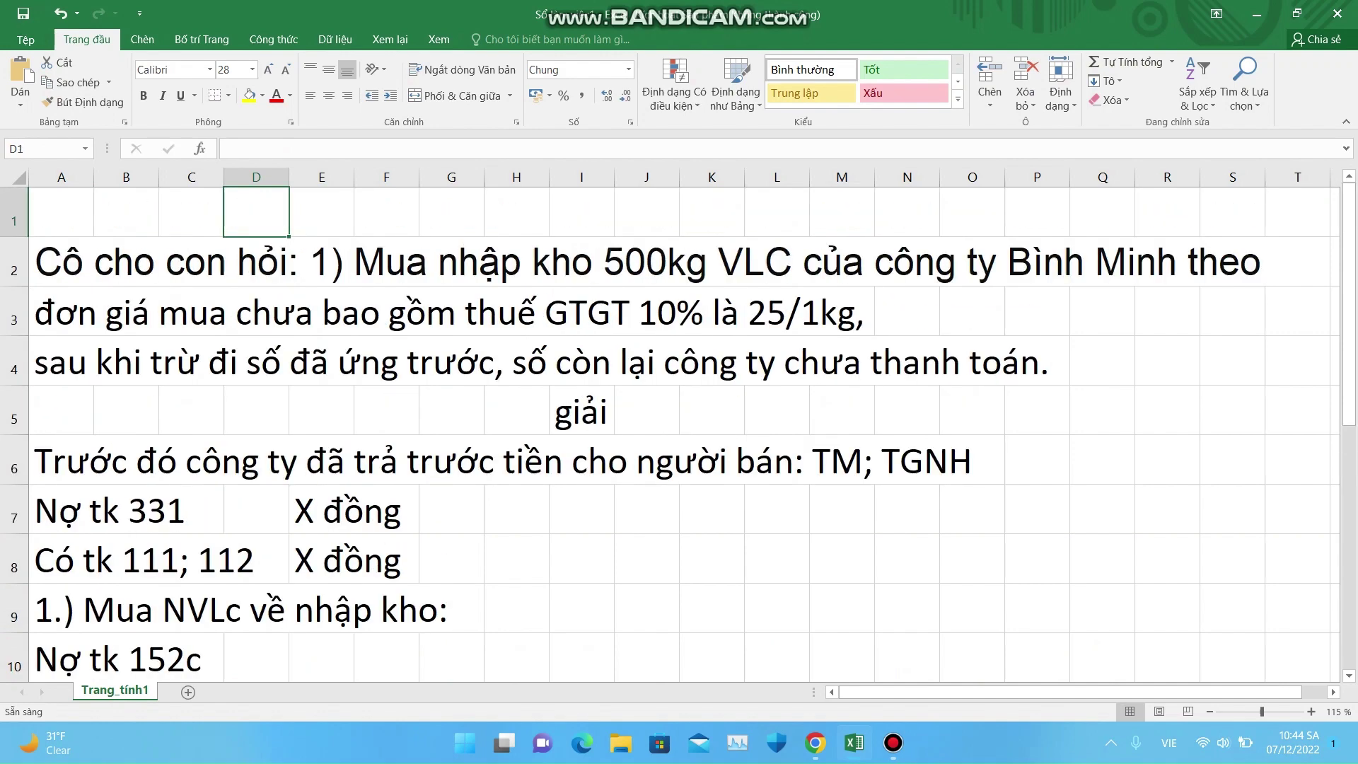
pyautogui.click(386, 608)
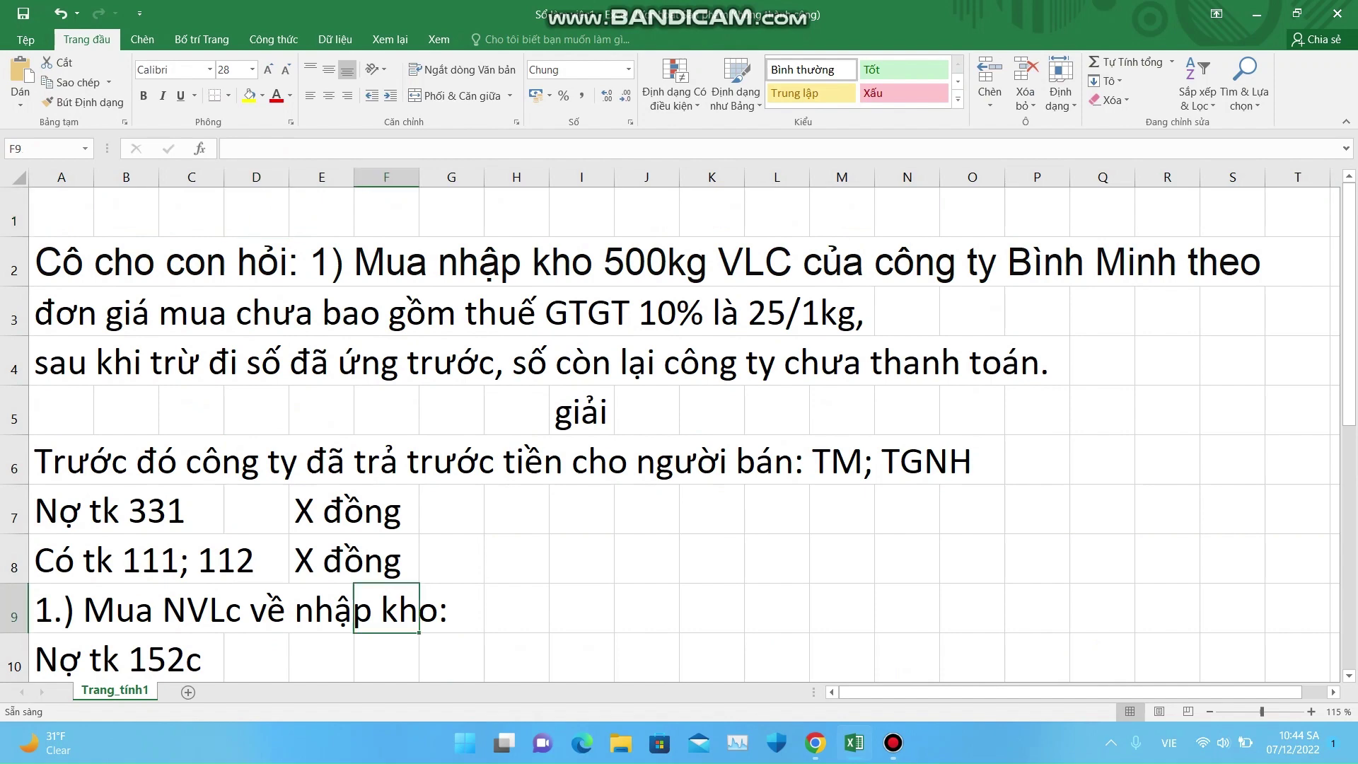
pyautogui.press('Down')
pyautogui.press('Down')
pyautogui.press('Down')
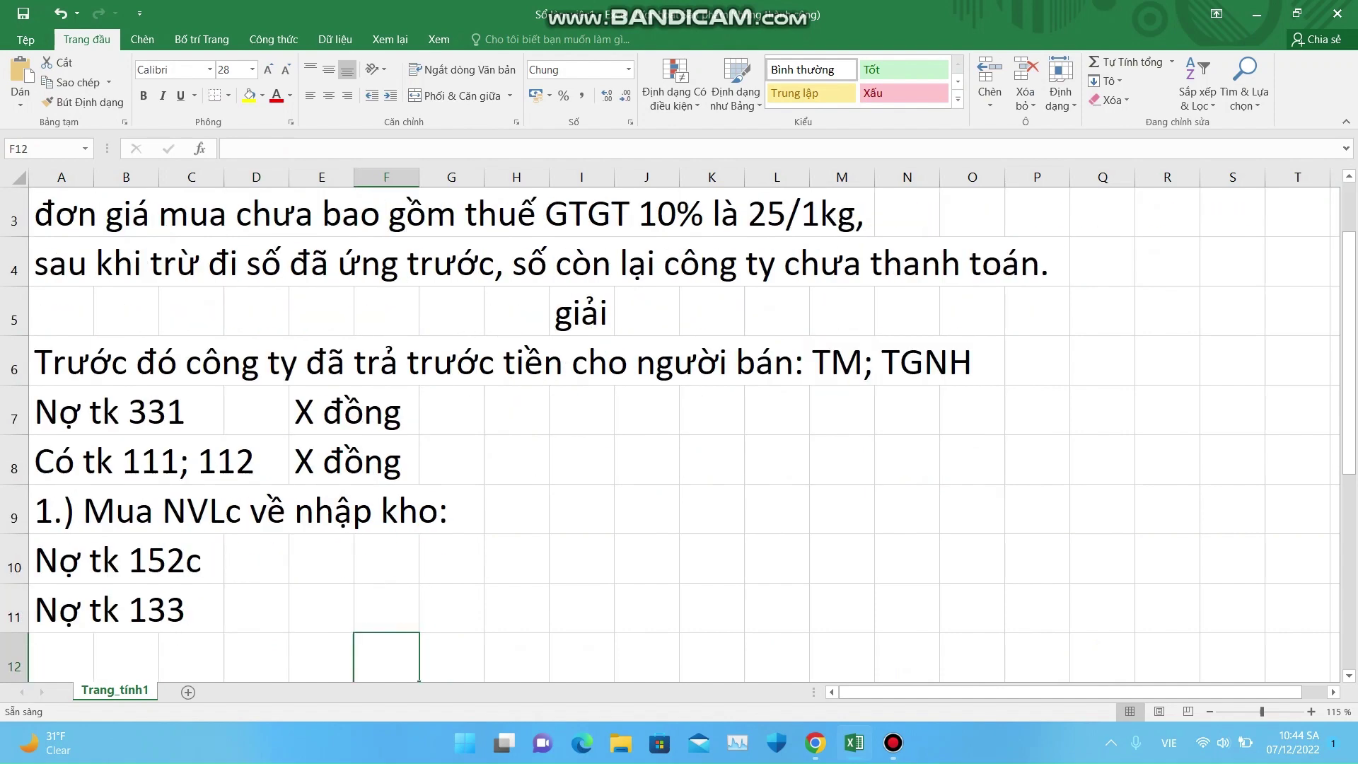
# Step: Calculate the material purchase value in cell E10 with the formula =500*25
pyautogui.doubleClick(322, 559)
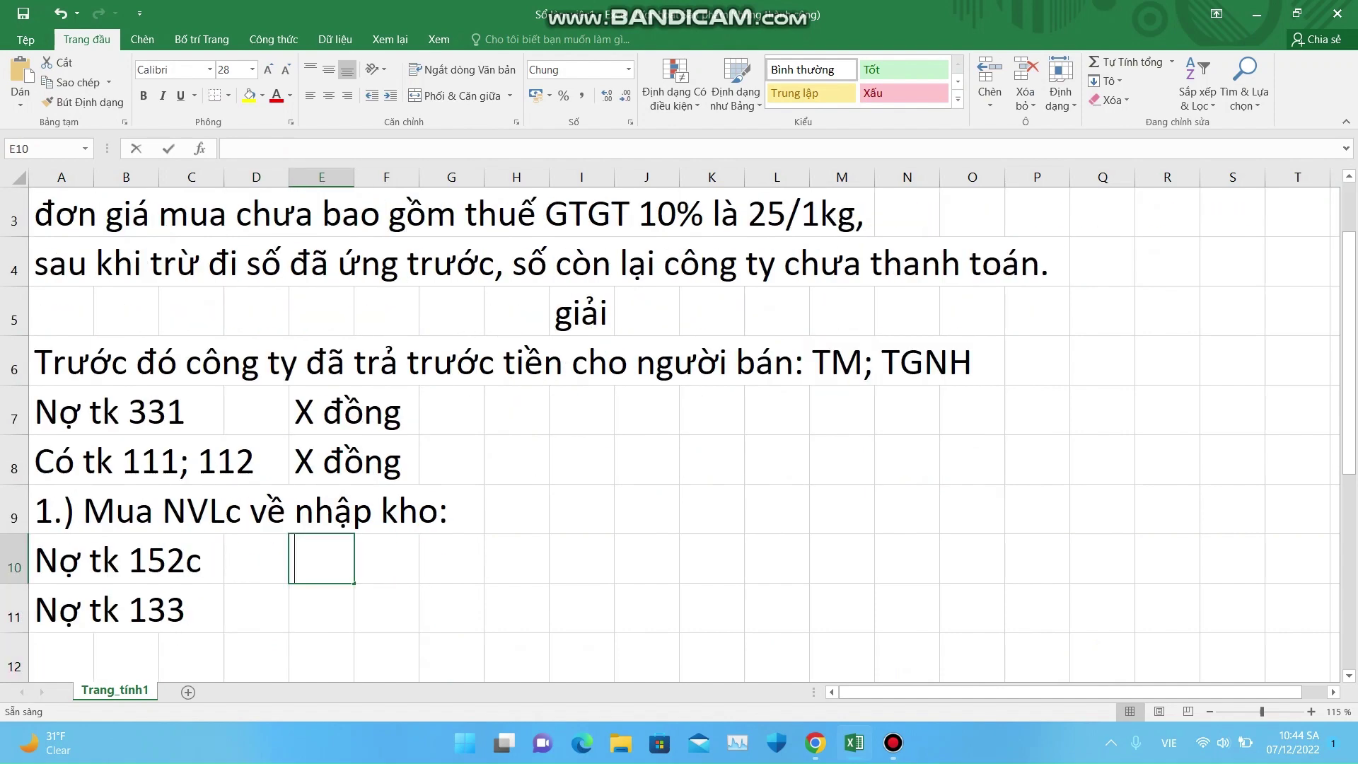
pyautogui.write('=500')
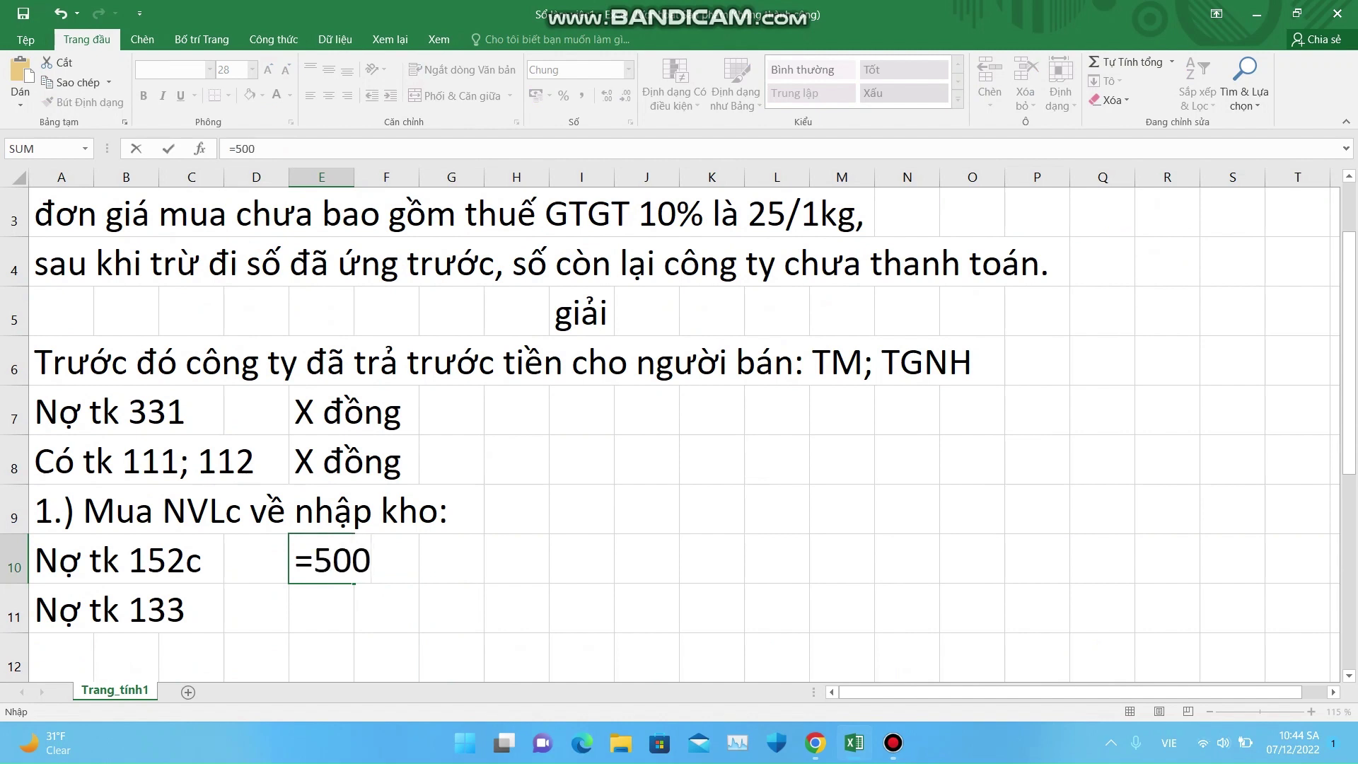
pyautogui.write('*25')
pyautogui.press('Return')
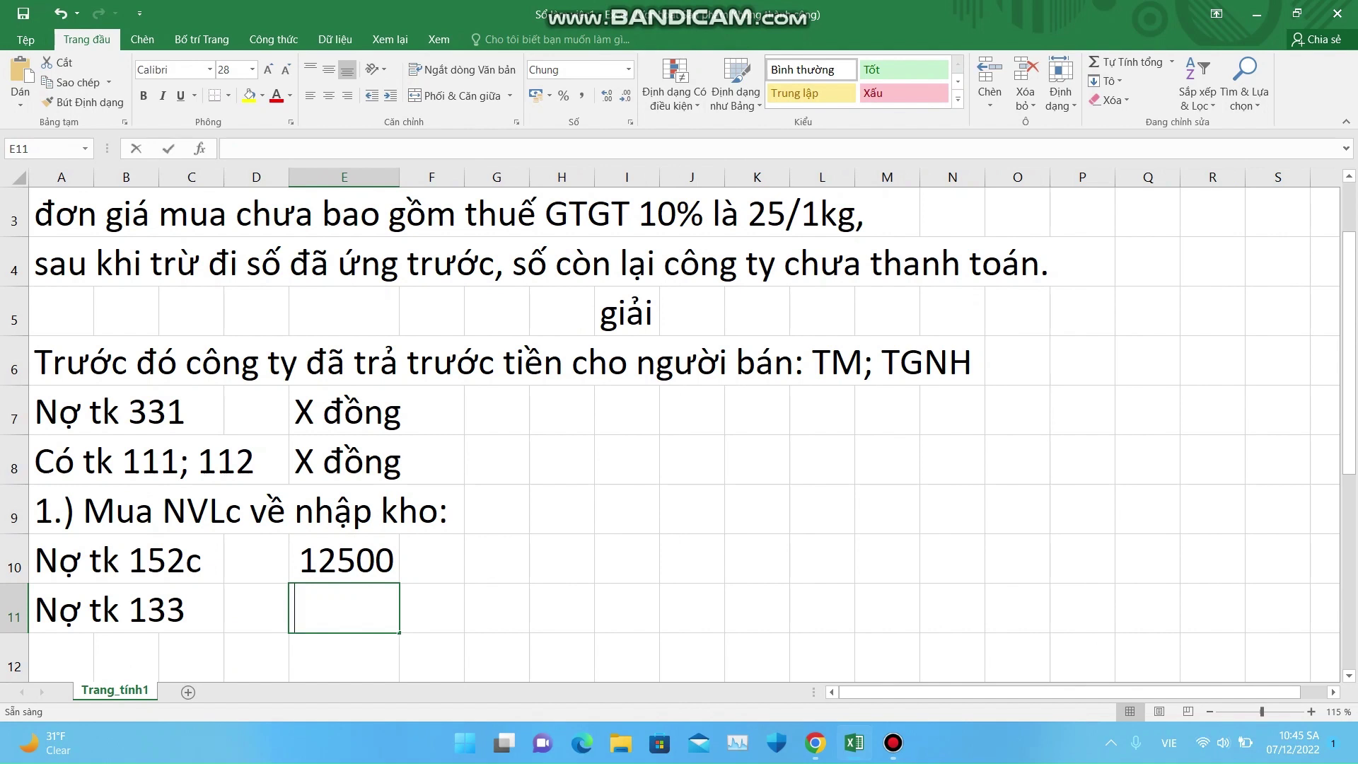
# Step: Calculate the input VAT in cell E11 with the formula =E10*10%
pyautogui.write('=')
pyautogui.press('Up')
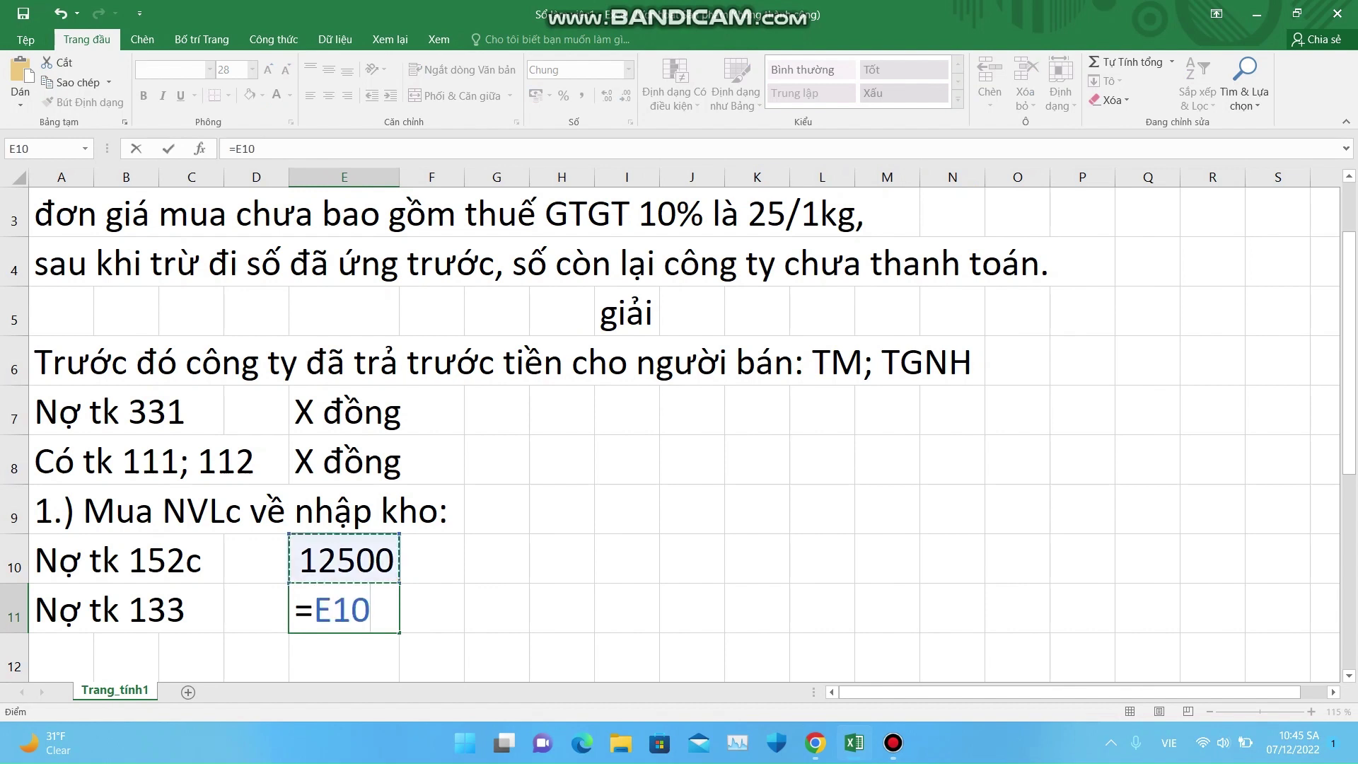
pyautogui.write('*10%')
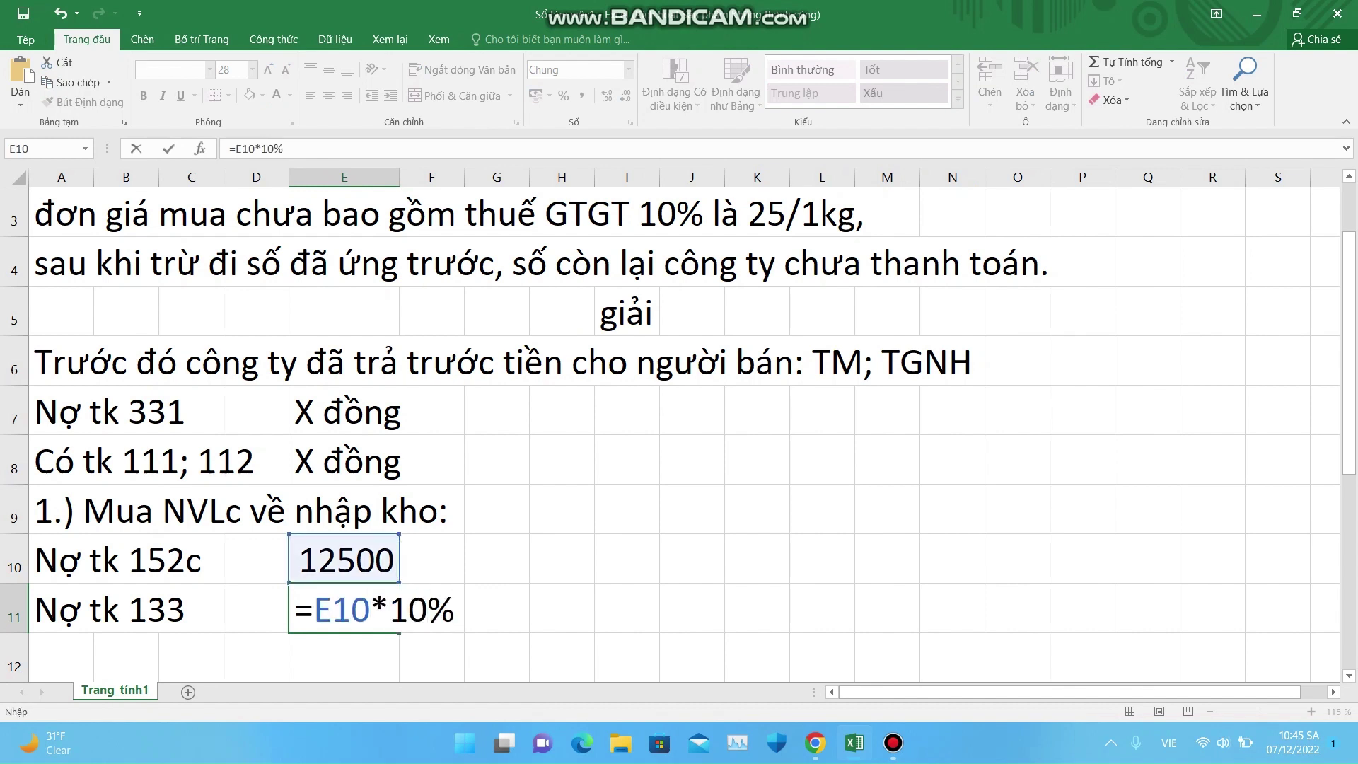
pyautogui.press('Return')
# Step: Enter the credit line "Có tk 331" in cell B12
pyautogui.click(126, 658)
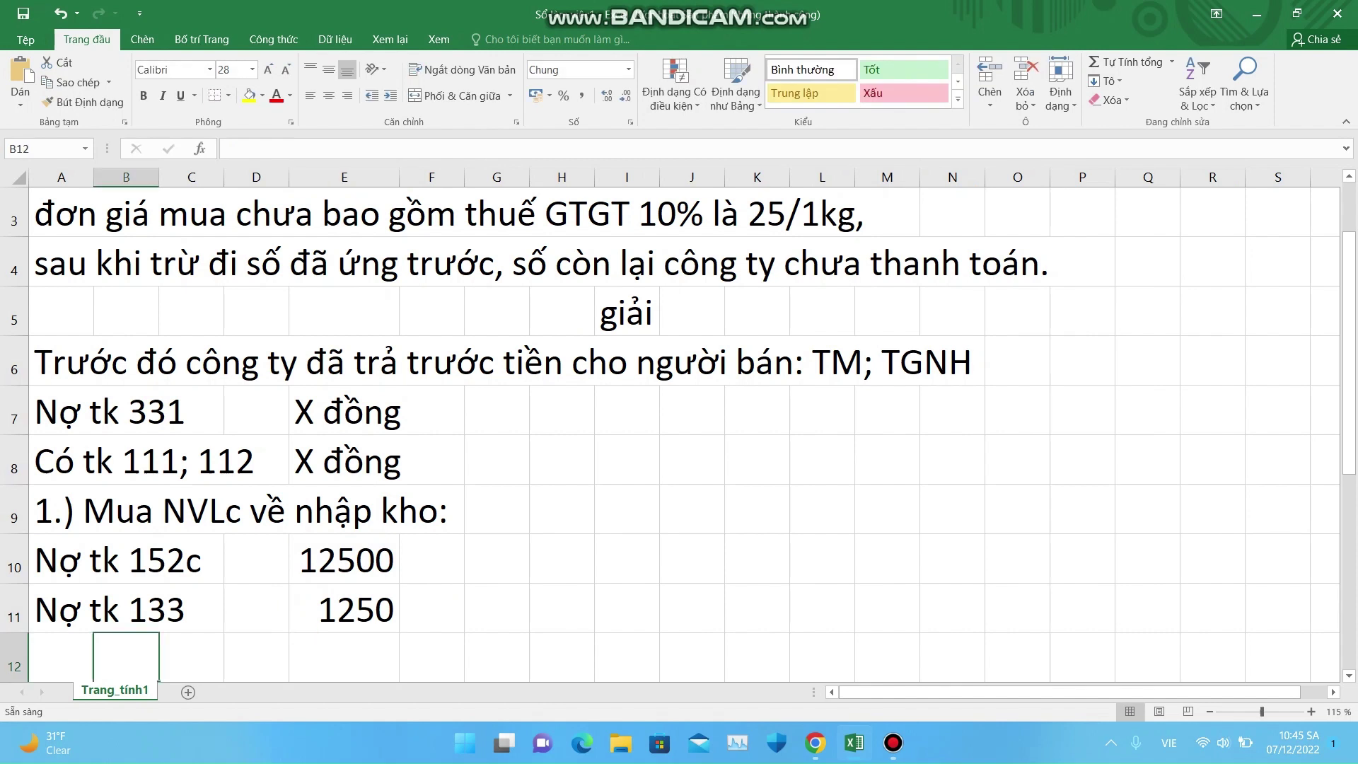
pyautogui.write('C')
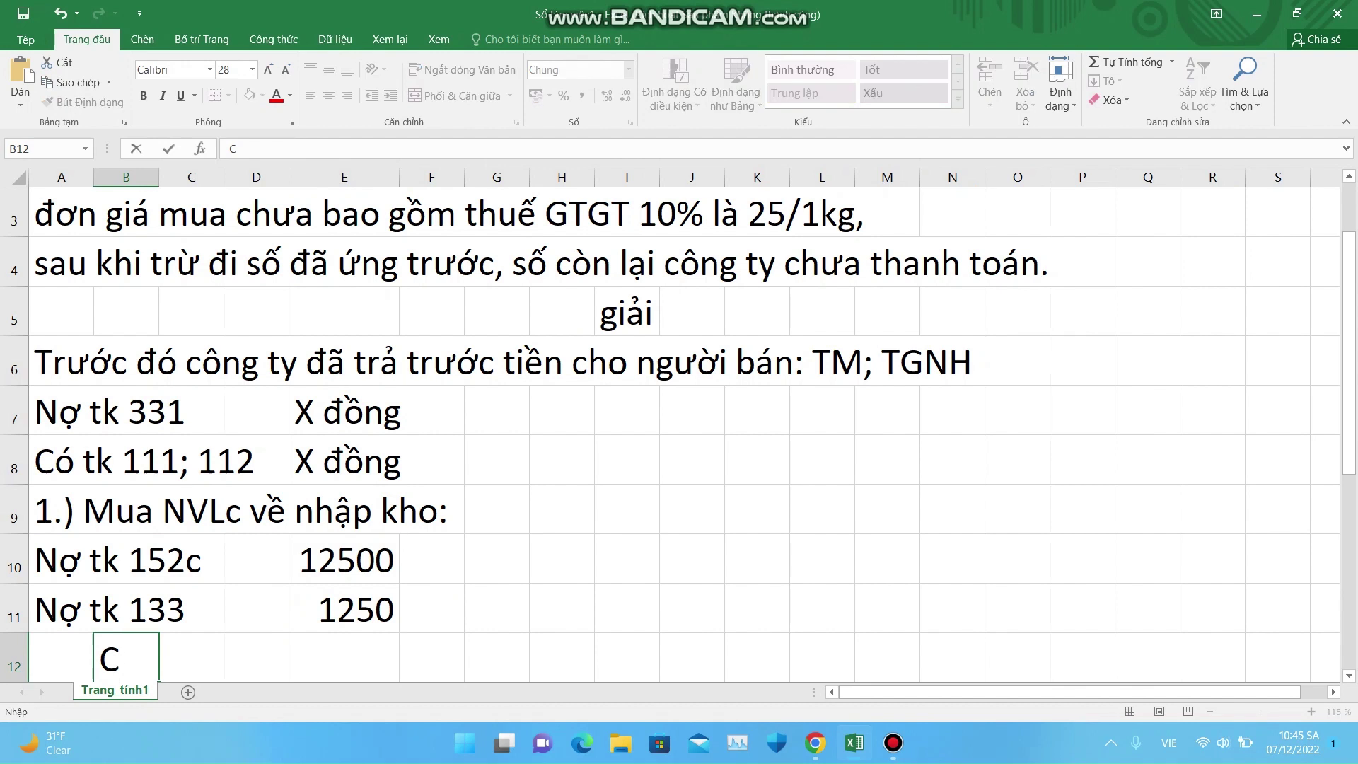
pyautogui.write('ó tk 331')
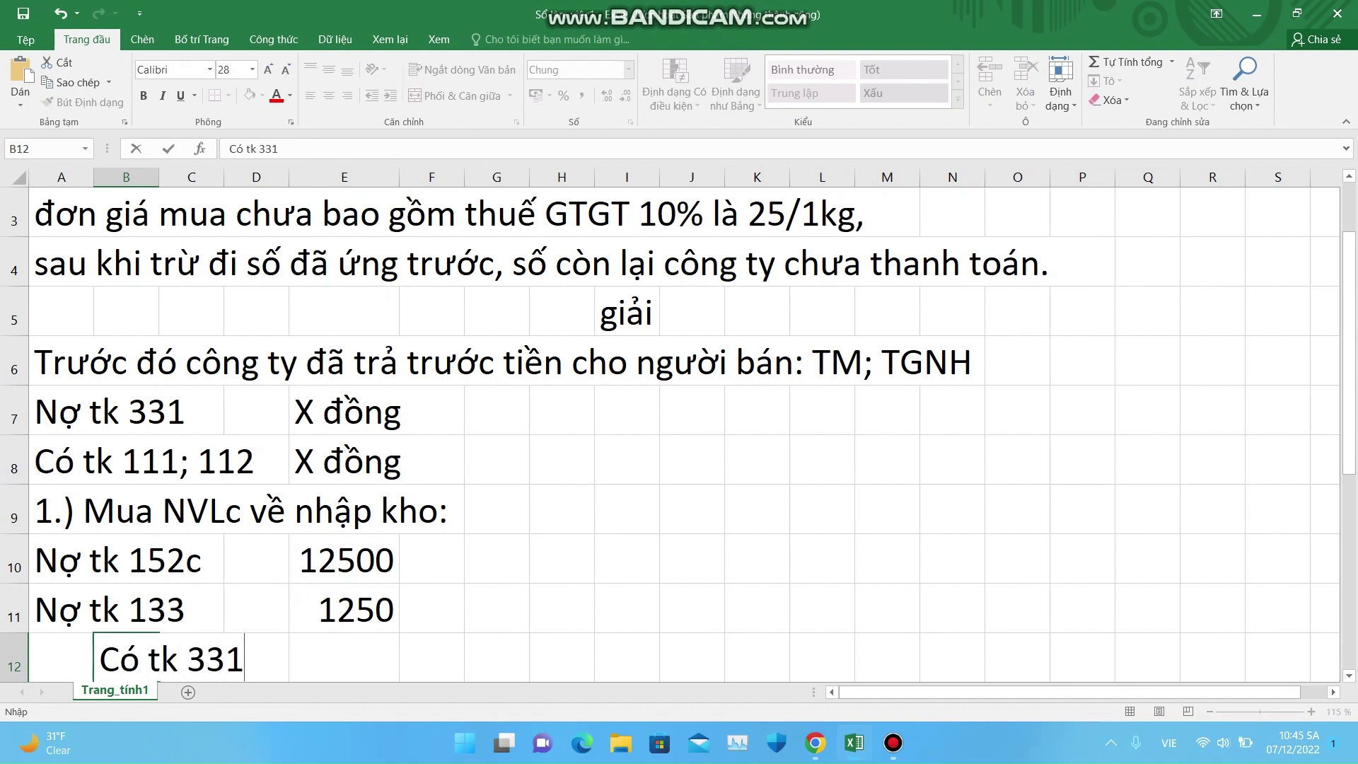
# Step: Calculate the total payable to the supplier in cell E12 with the formula =E10+E11
pyautogui.click(345, 658)
pyautogui.write('=')
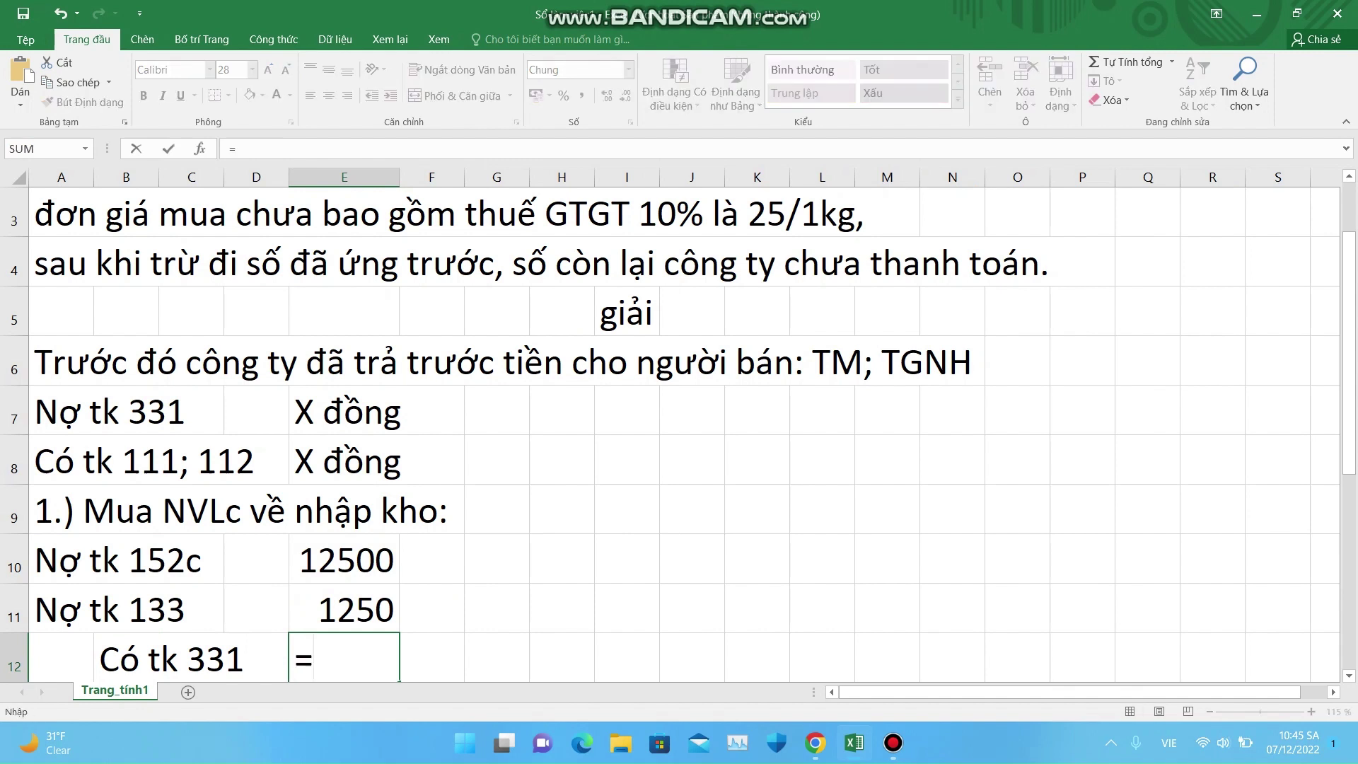
pyautogui.click(344, 560)
pyautogui.write('+')
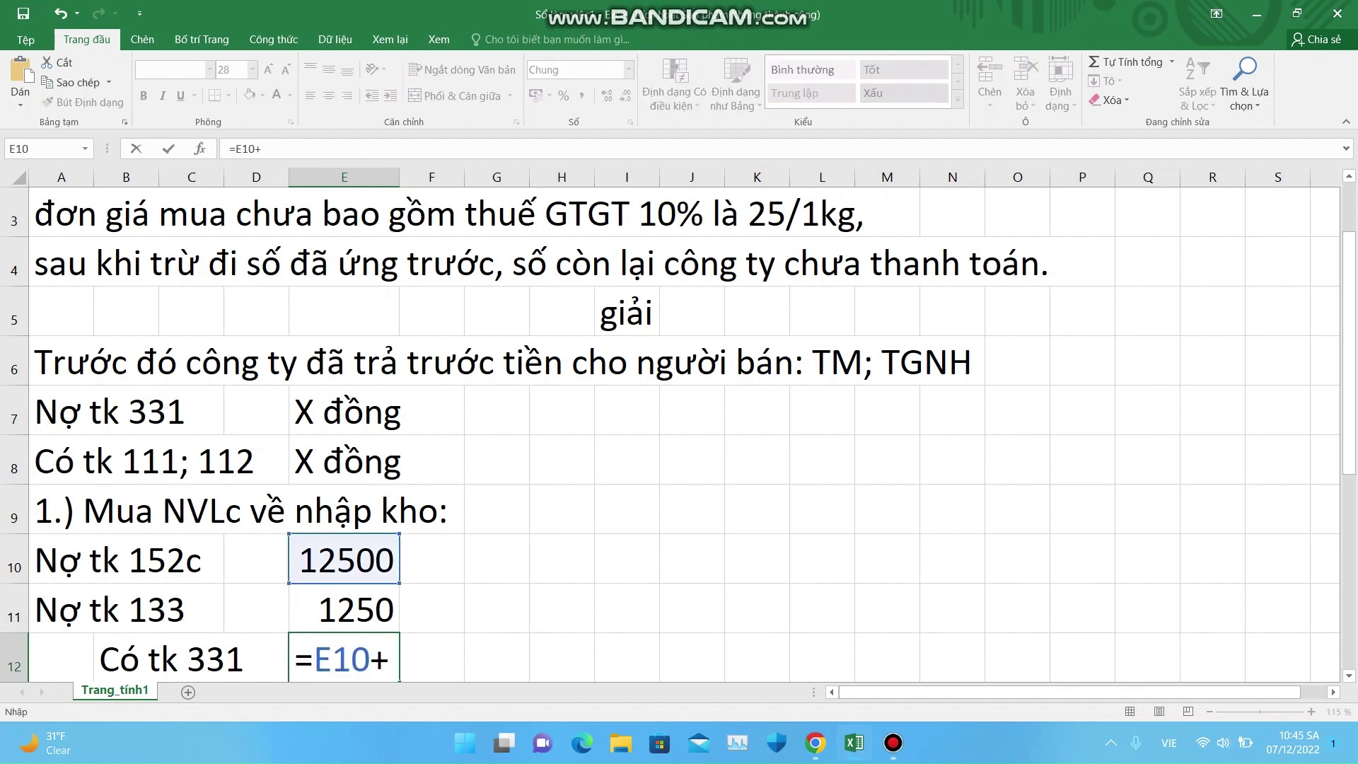
pyautogui.press('Up')
pyautogui.press('Return')
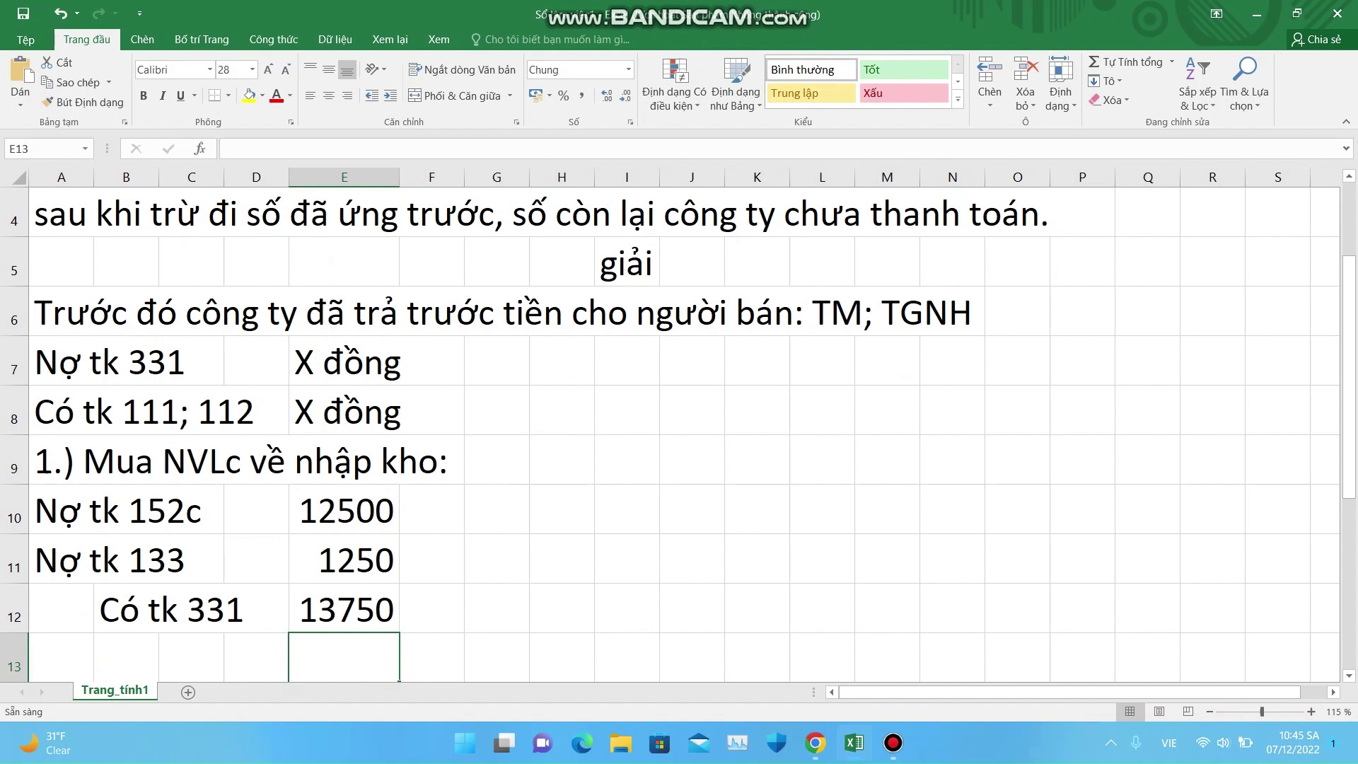
pyautogui.click(627, 459)
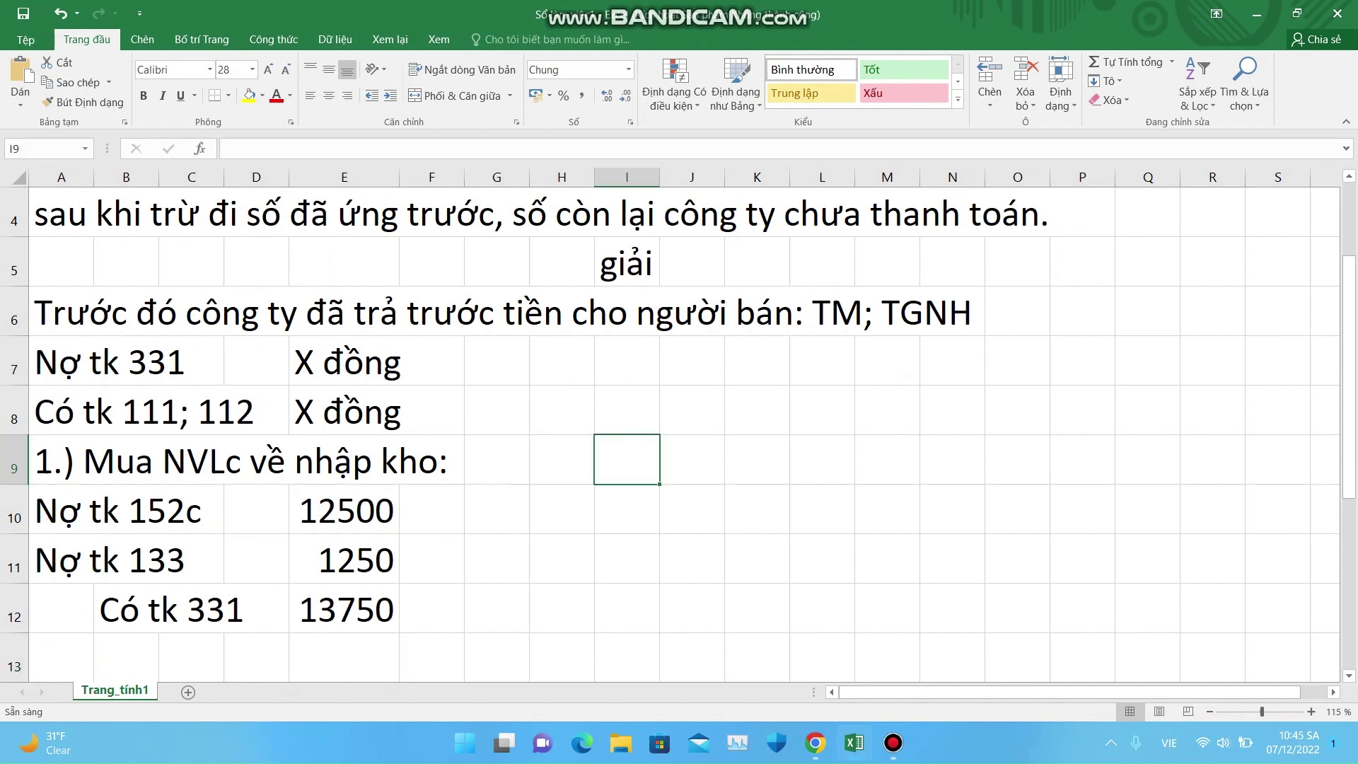
pyautogui.click(692, 509)
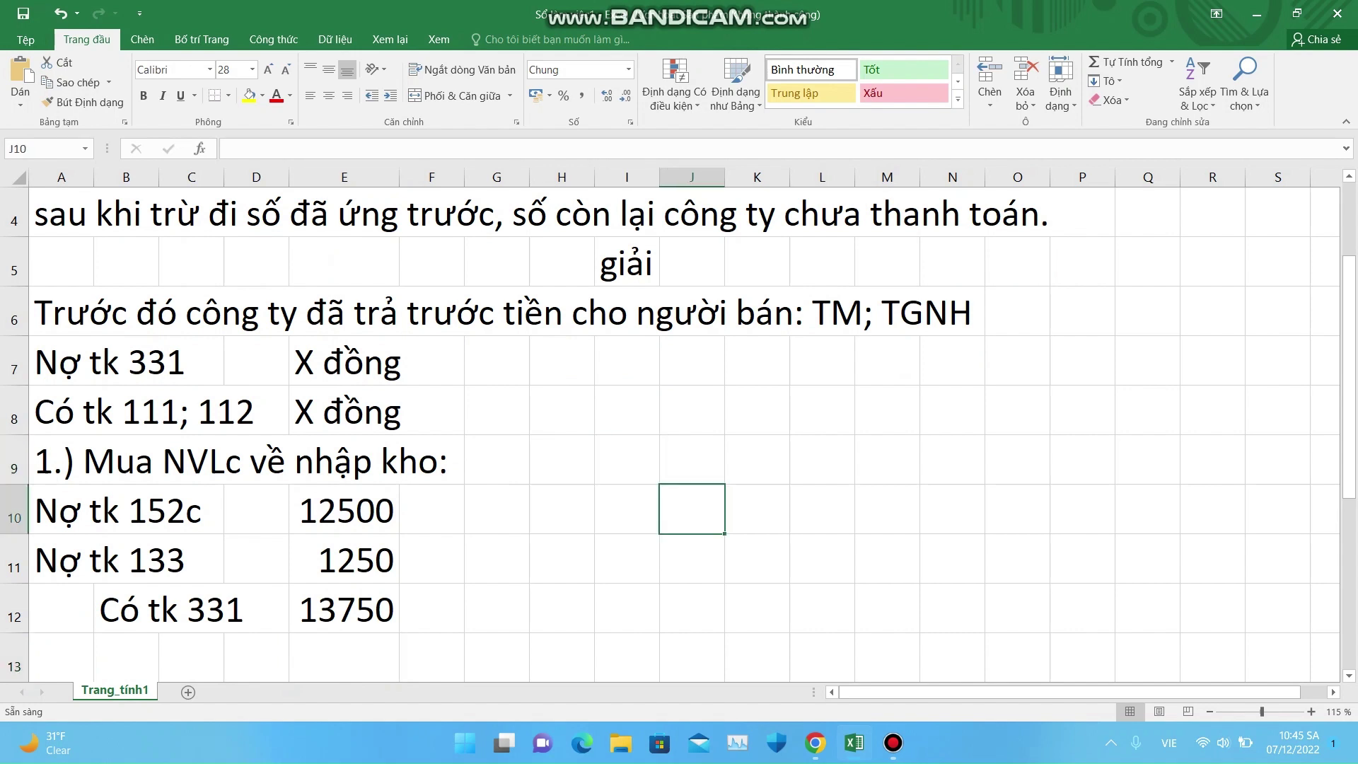
# Step: Enter the debit line "Nợ tk 331 = 13750 - X" in cell B17 below question 2
pyautogui.click(692, 559)
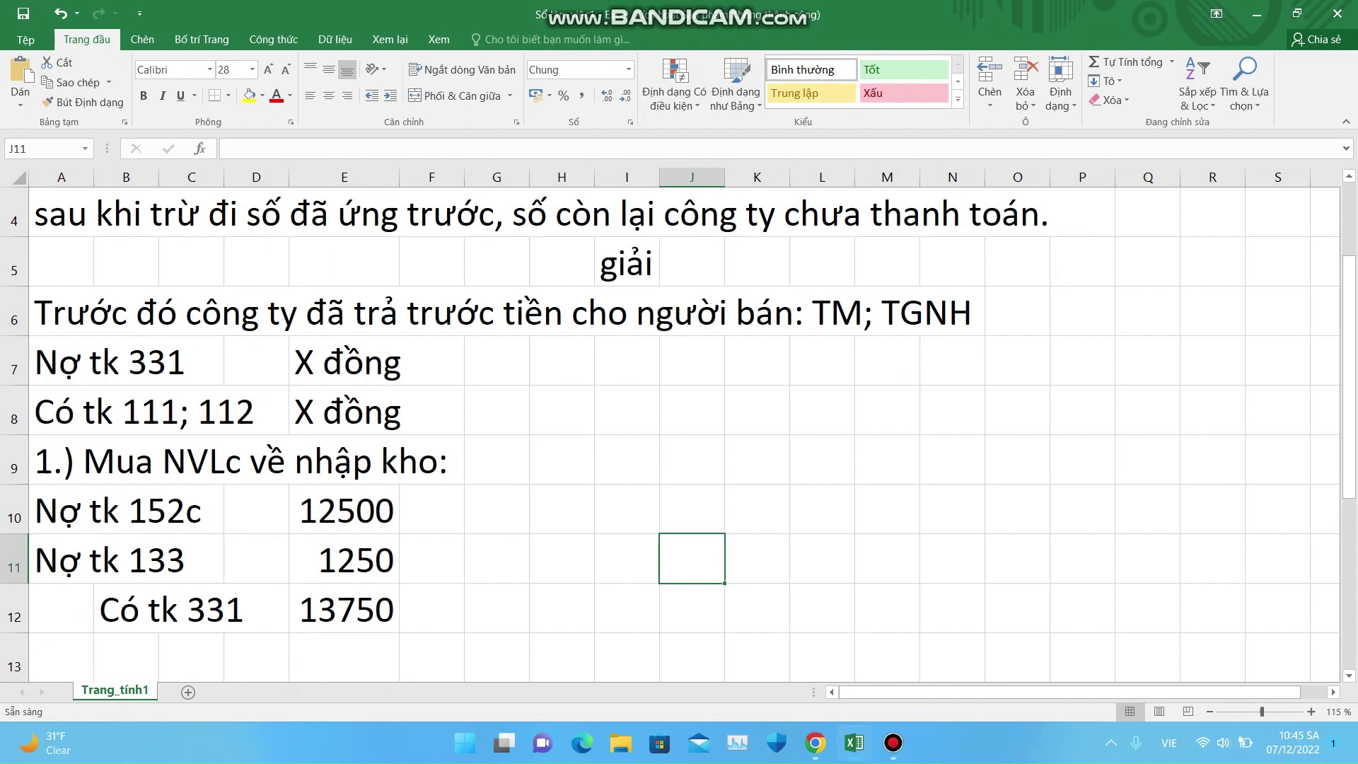
pyautogui.press('Down')
pyautogui.press('Down')
pyautogui.press('Down')
pyautogui.press('Down')
pyautogui.press('Down')
pyautogui.press('Down')
pyautogui.press('Down')
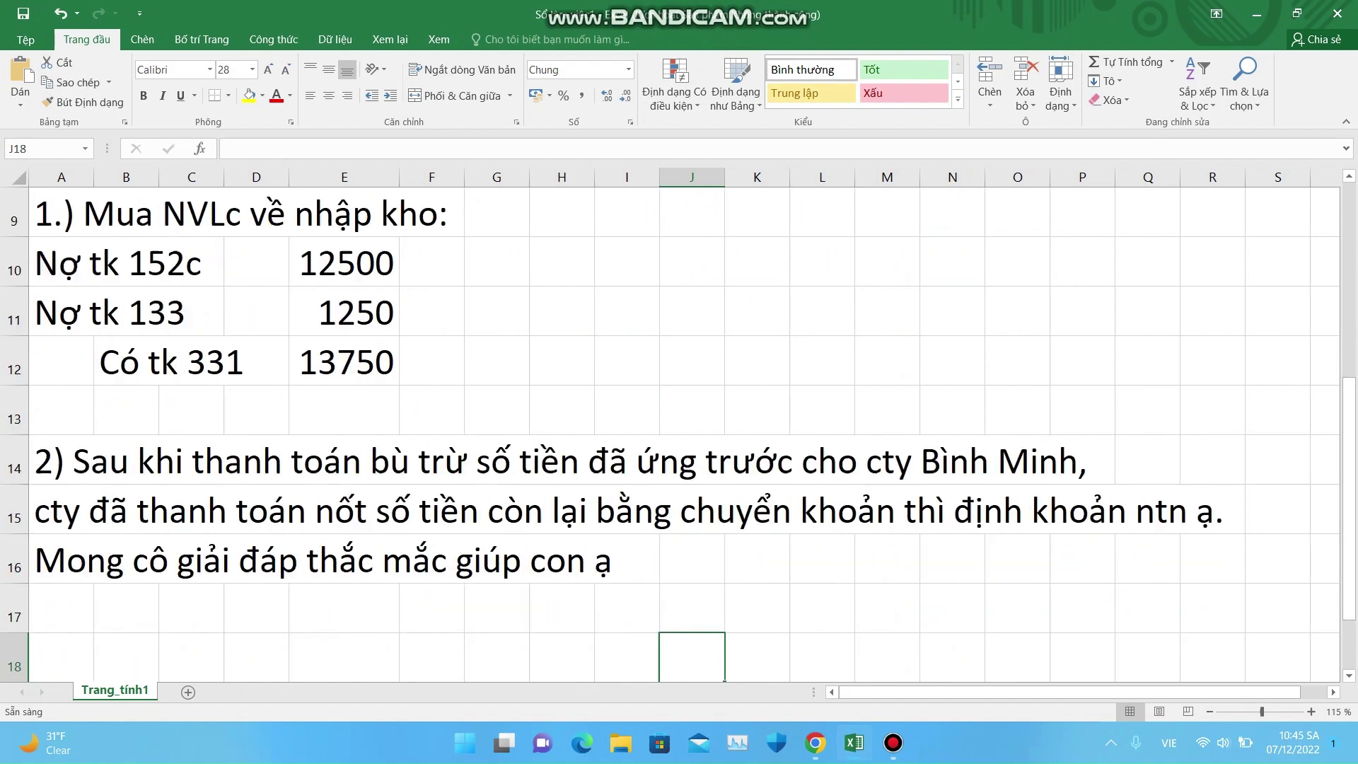
pyautogui.press('Down')
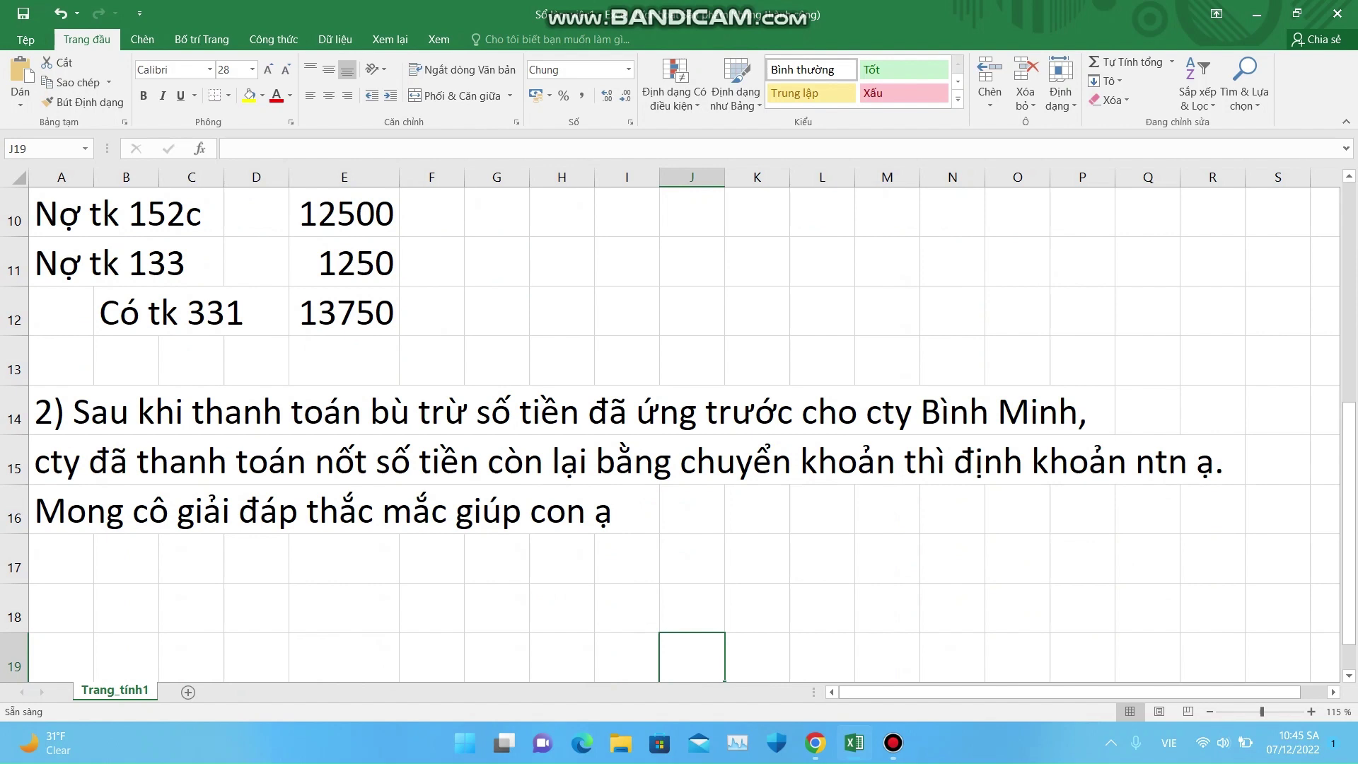
pyautogui.doubleClick(126, 558)
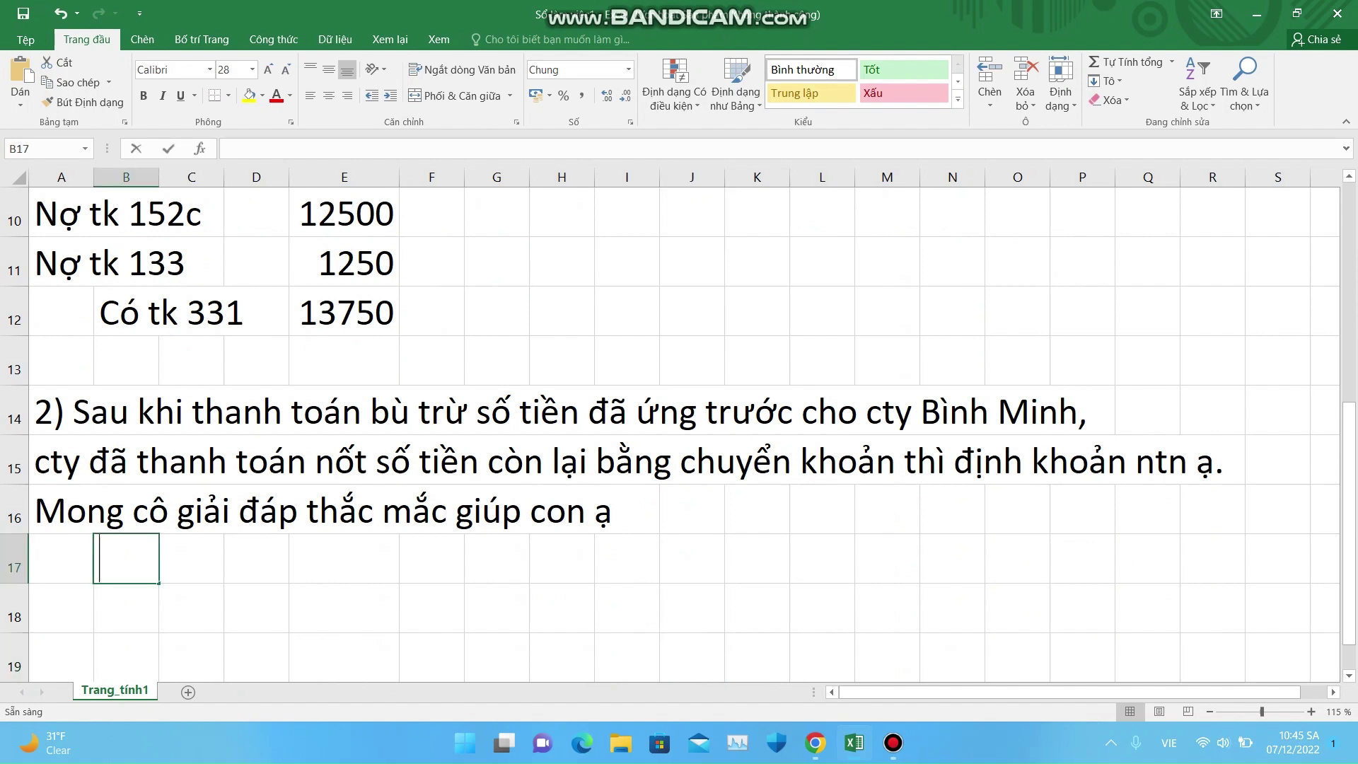
pyautogui.write('Nợ')
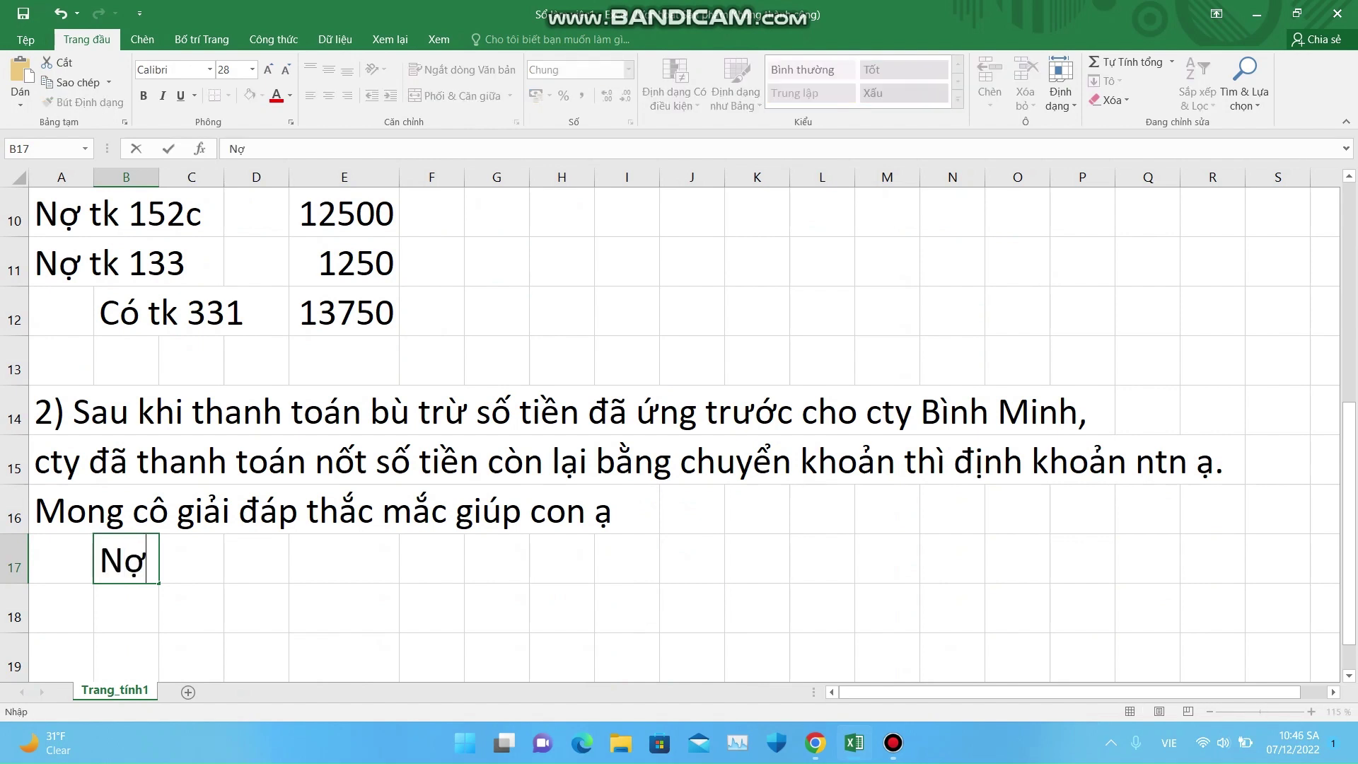
pyautogui.write(' tk 331')
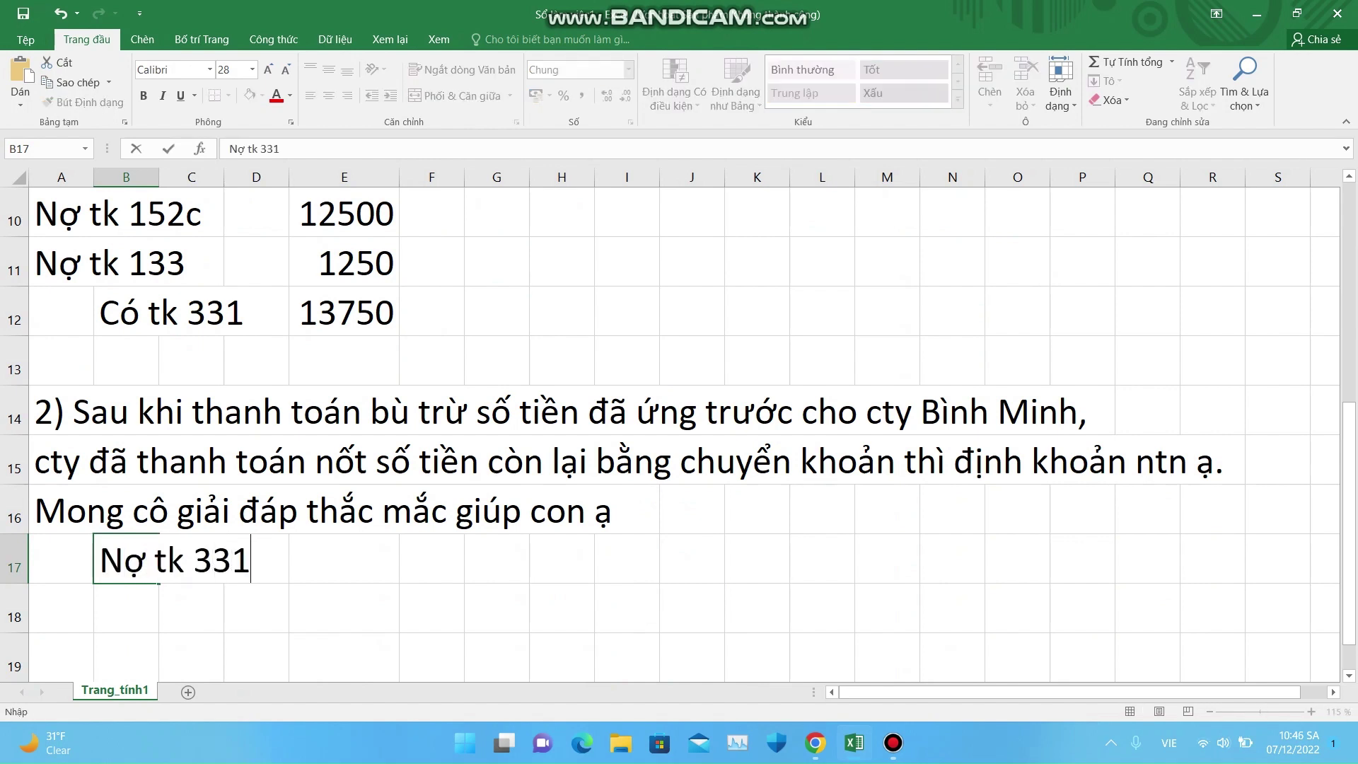
pyautogui.write(' = 13750')
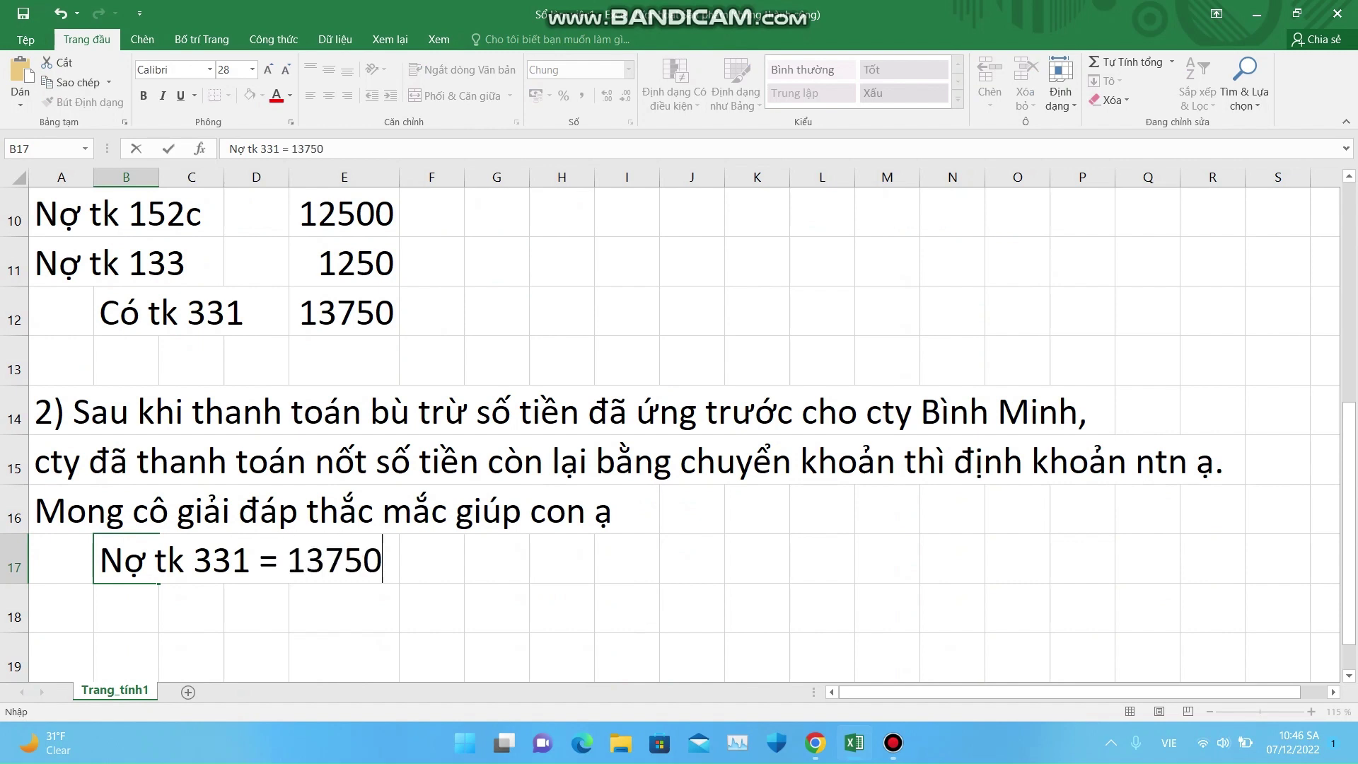
pyautogui.write(' - X')
pyautogui.press('Return')
# Step: Enter the credit line "Có tk 112= 13750 -x" in cell B18
pyautogui.write('C')
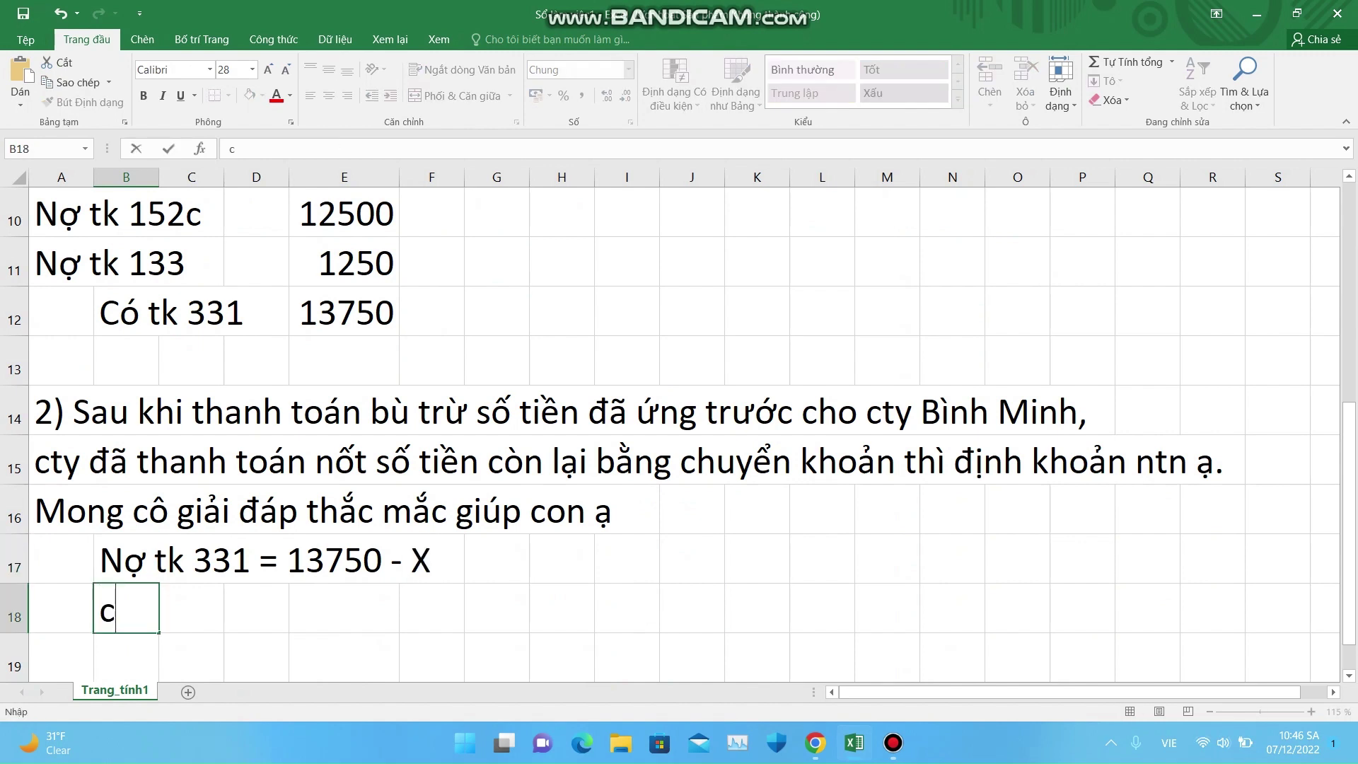
pyautogui.press('BackSpace')
pyautogui.write('Có tk 112')
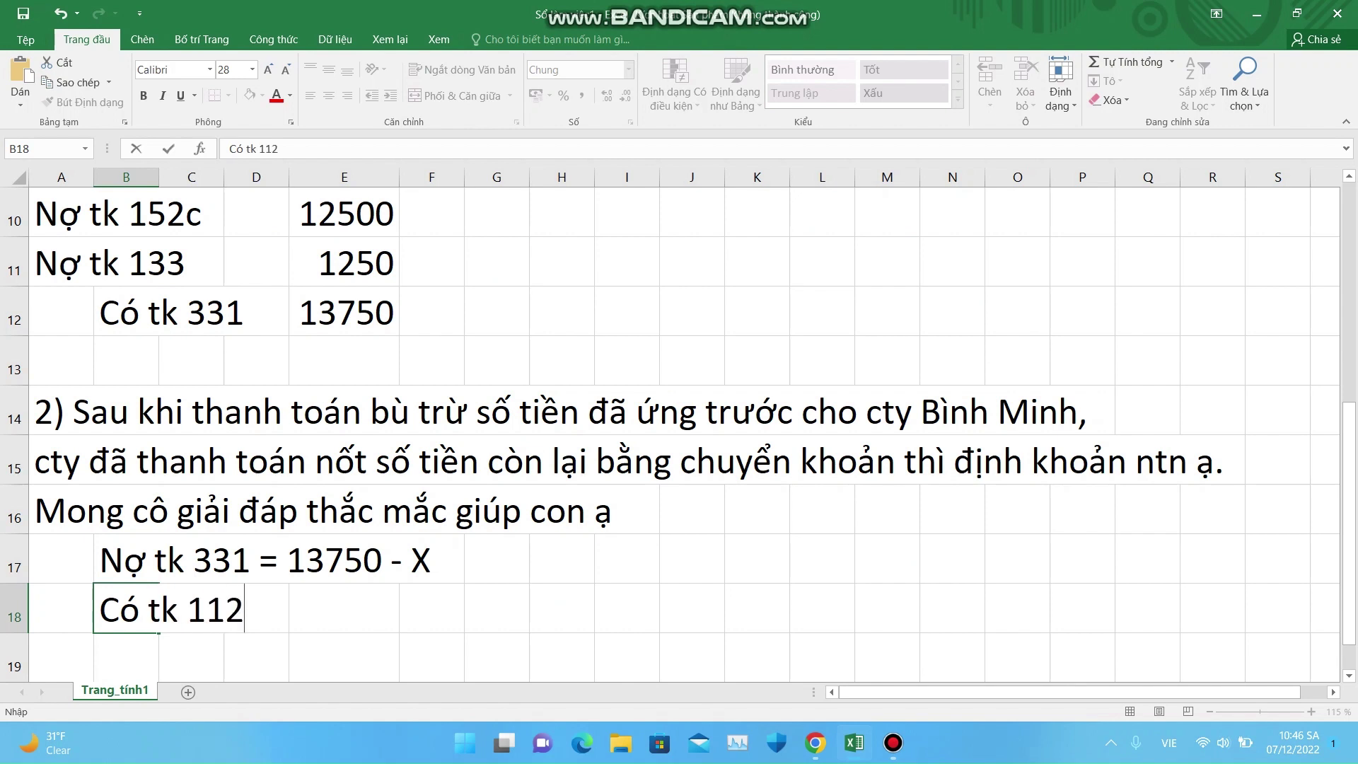
pyautogui.write('= 13750 ')
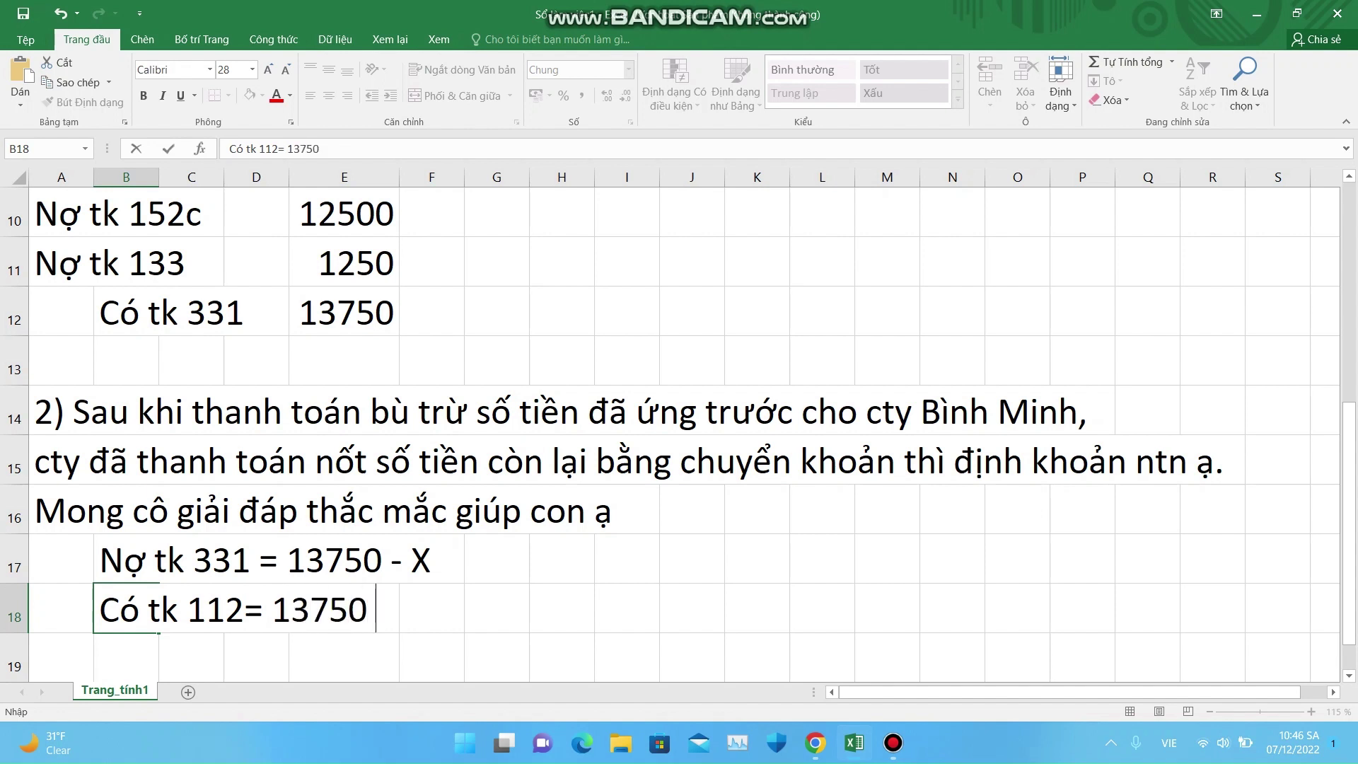
pyautogui.write('-x')
pyautogui.press('Return')
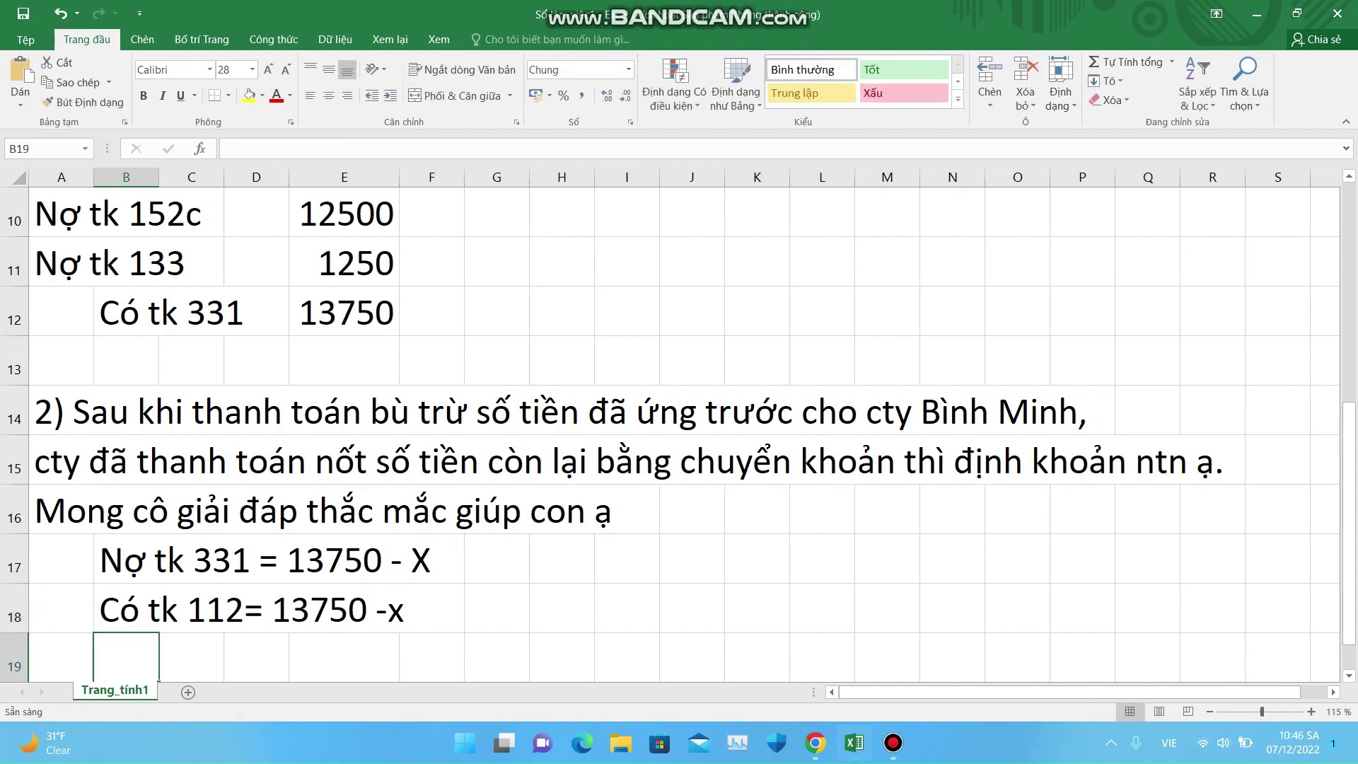
# Step: Add a top border to the range J8:O13 as the horizontal line of a T-account
pyautogui.click(692, 609)
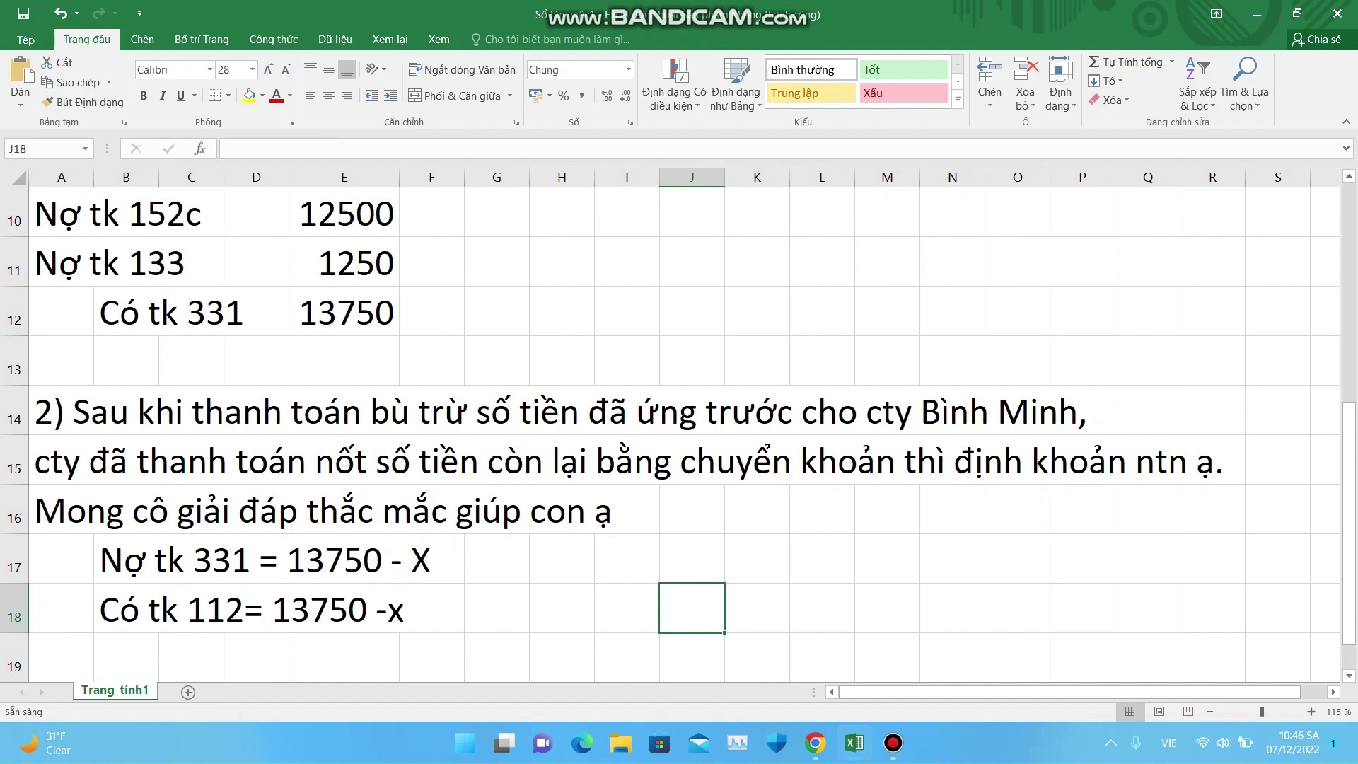
pyautogui.press('Up')
pyautogui.press('Up')
pyautogui.press('Up')
pyautogui.press('Up')
pyautogui.press('Up')
pyautogui.press('Up')
pyautogui.press('Up')
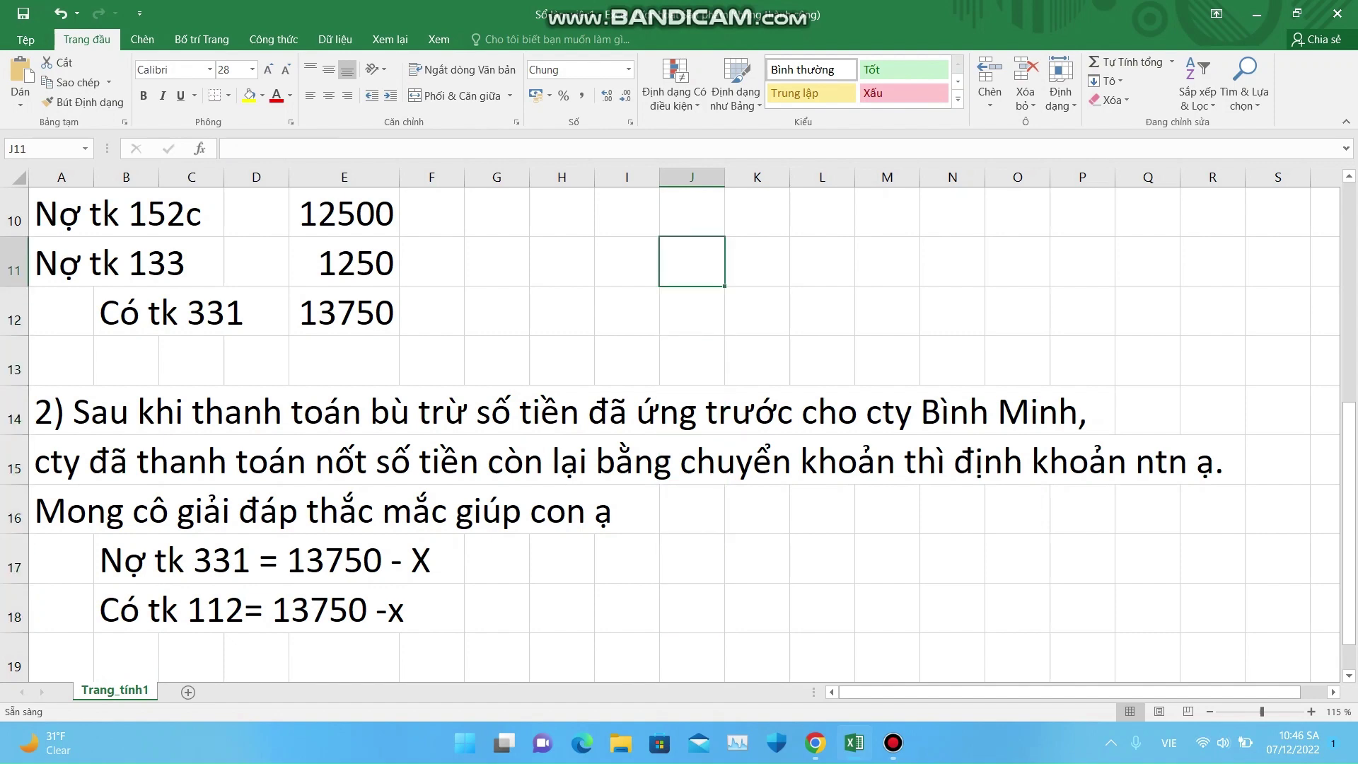
pyautogui.press('Up')
pyautogui.press('Up')
pyautogui.press('Up')
pyautogui.press('Up')
pyautogui.press('Up')
pyautogui.press('Up')
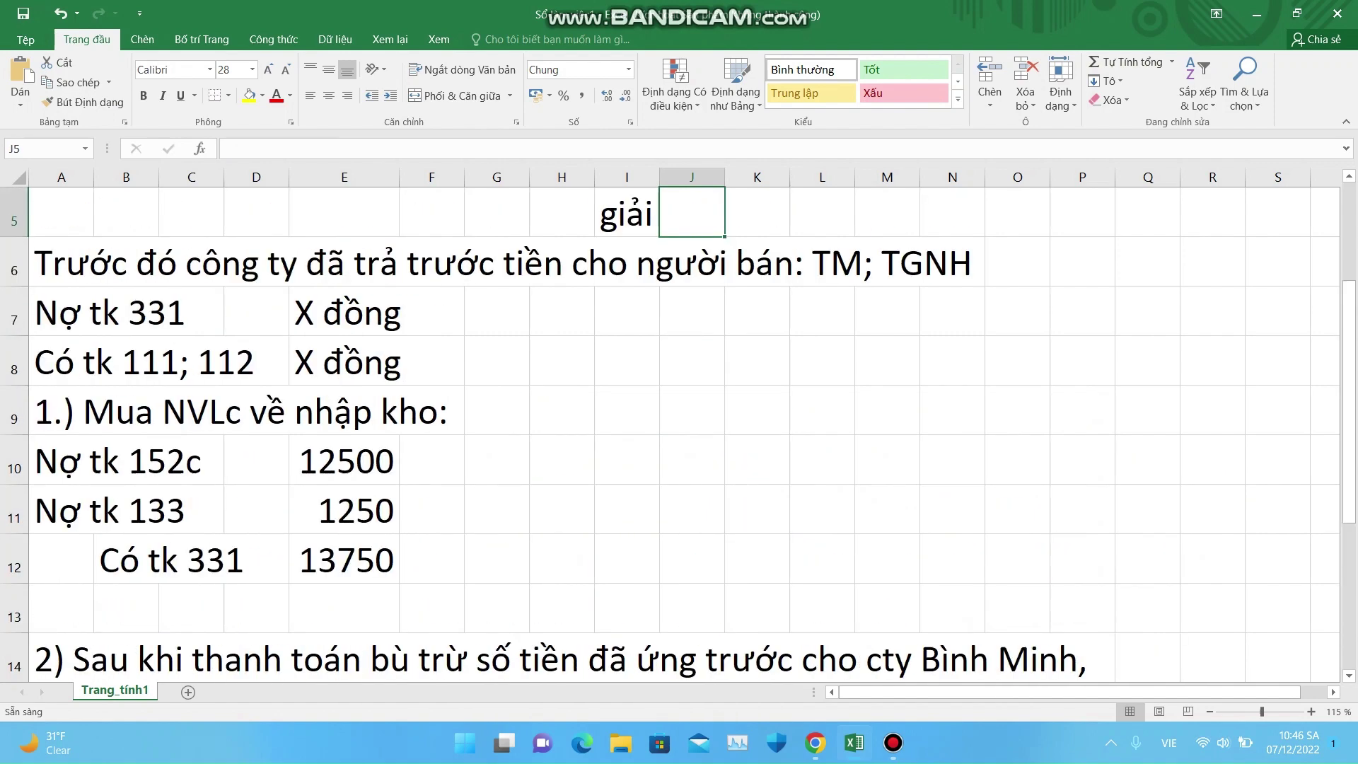
pyautogui.moveTo(692, 360); pyautogui.dragTo(1017, 608)
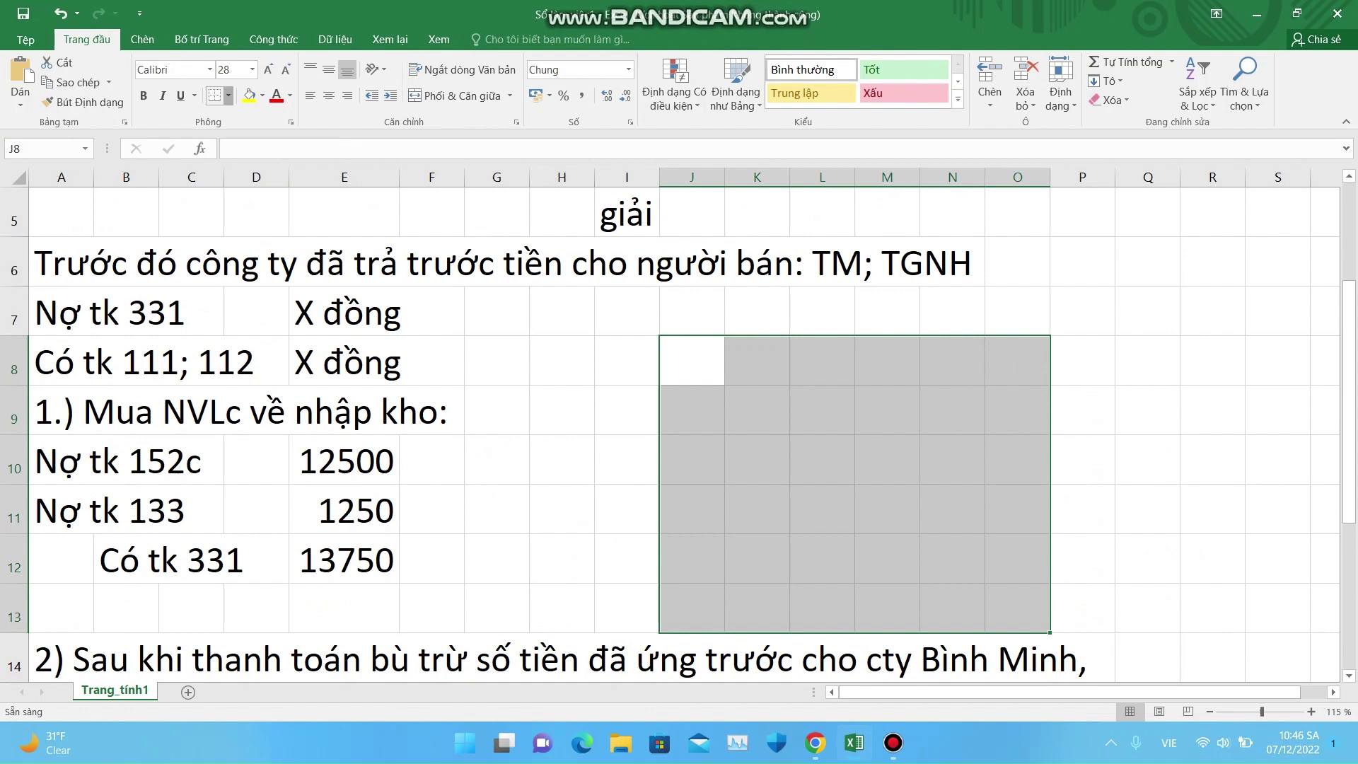
pyautogui.click(227, 95)
pyautogui.click(227, 94)
pyautogui.click(887, 357)
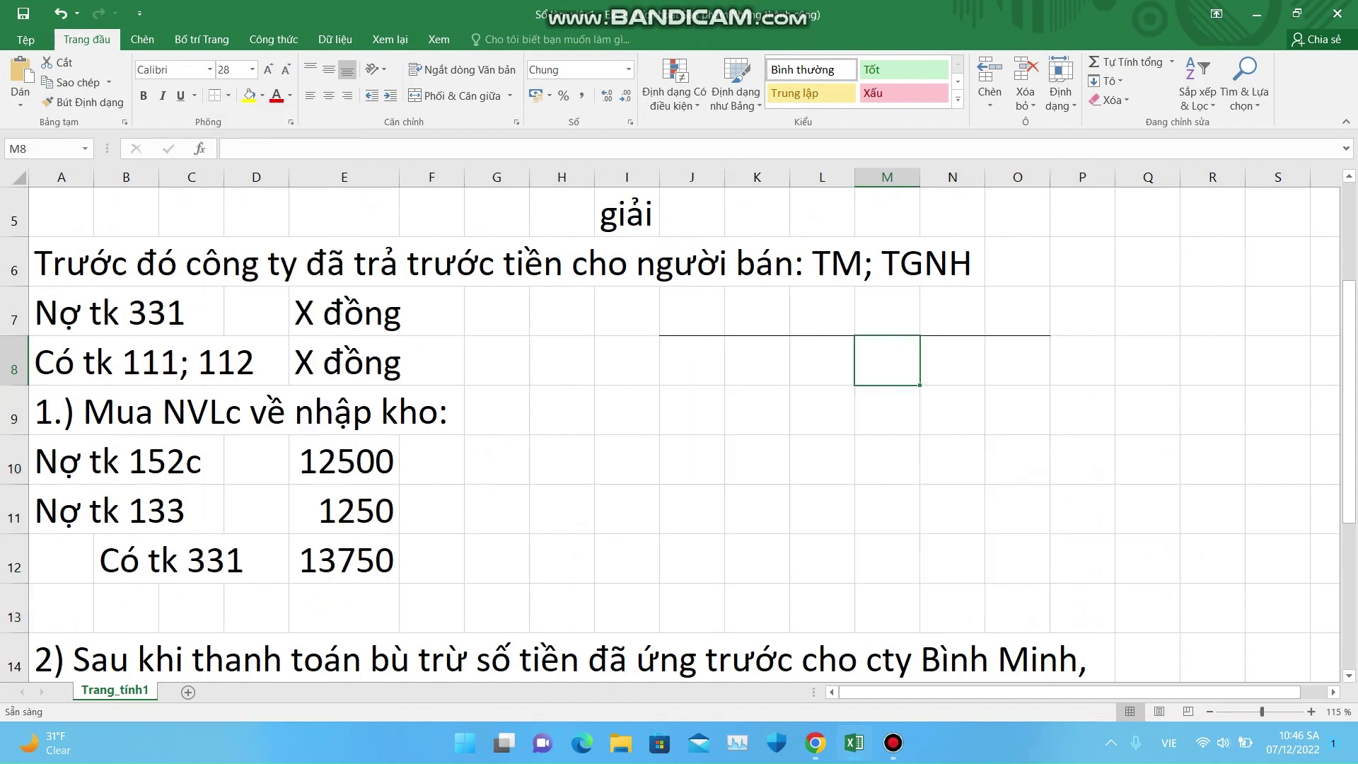
# Step: Add a left border to the range M8:O13 as the vertical divider of the T-account
pyautogui.moveTo(887, 360); pyautogui.dragTo(1017, 608)
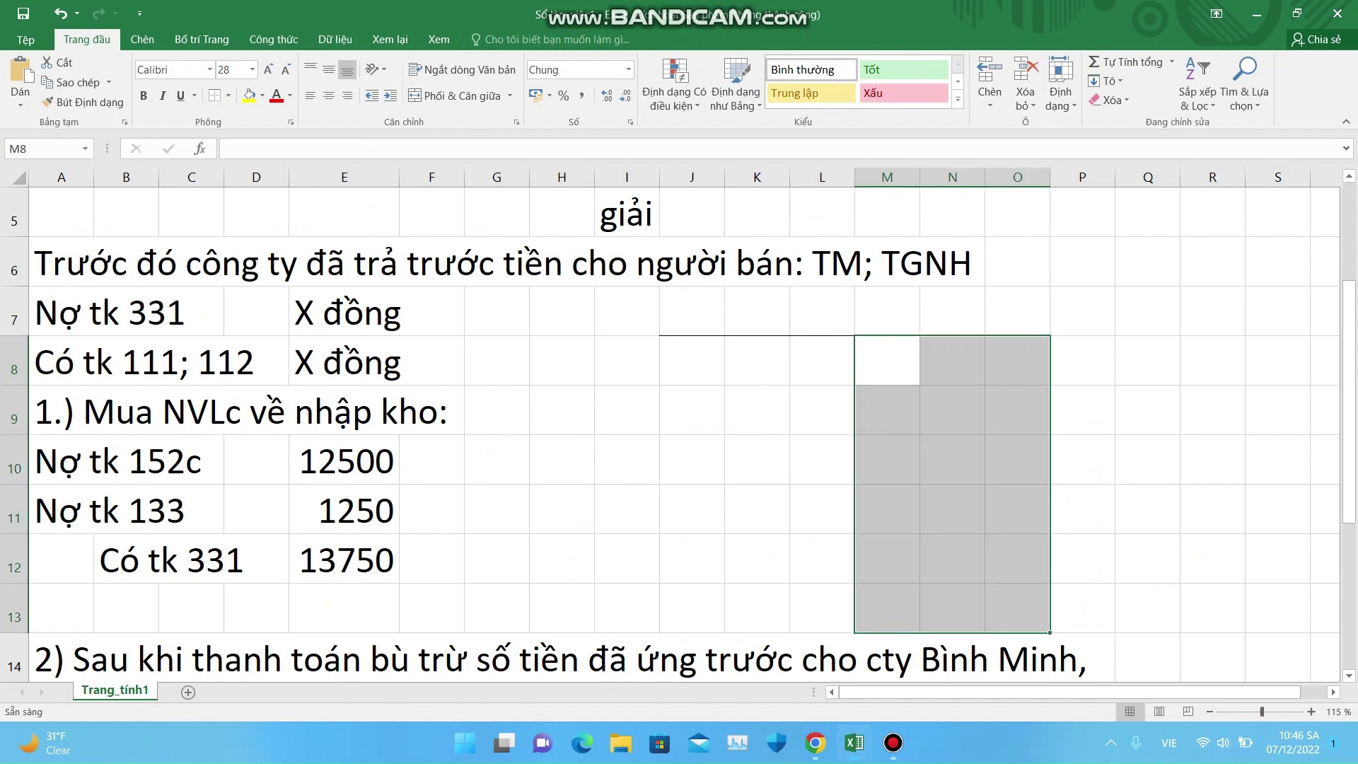
pyautogui.click(228, 95)
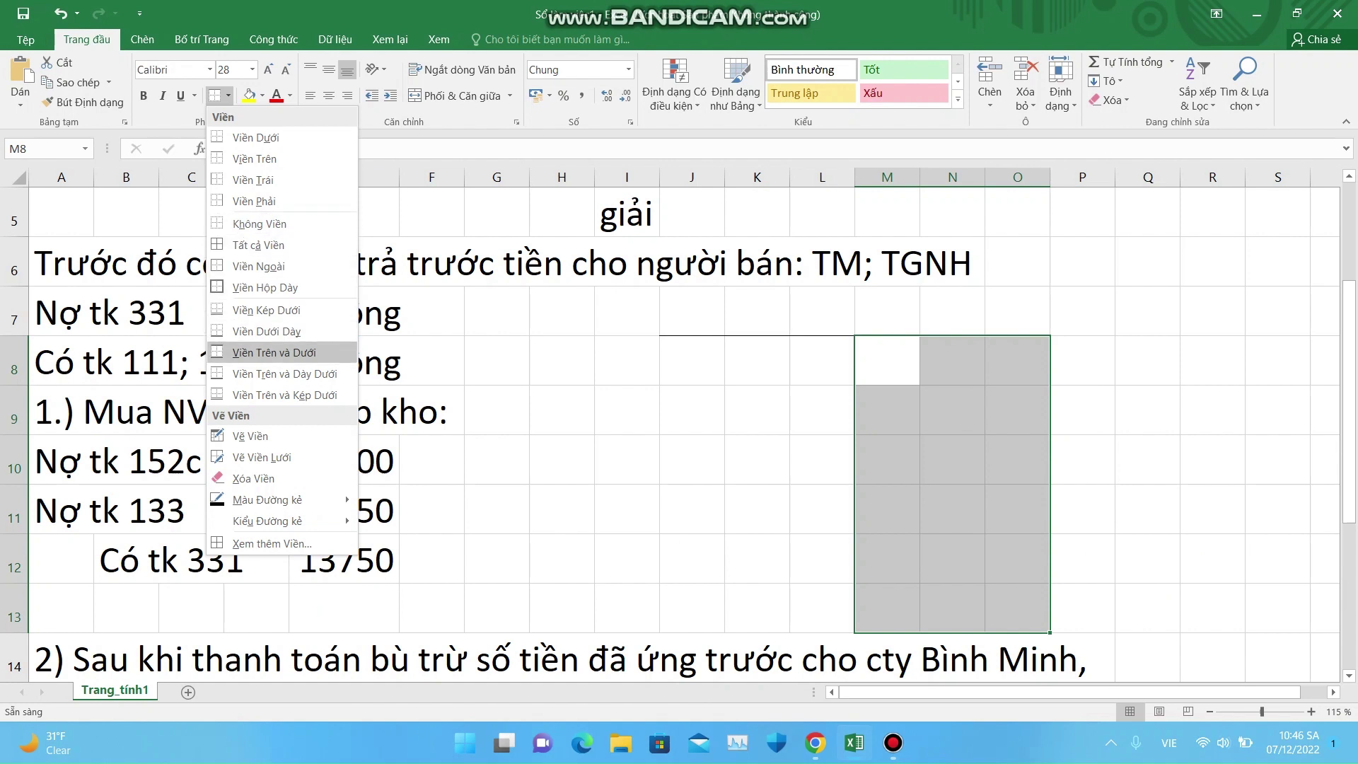
pyautogui.click(229, 95)
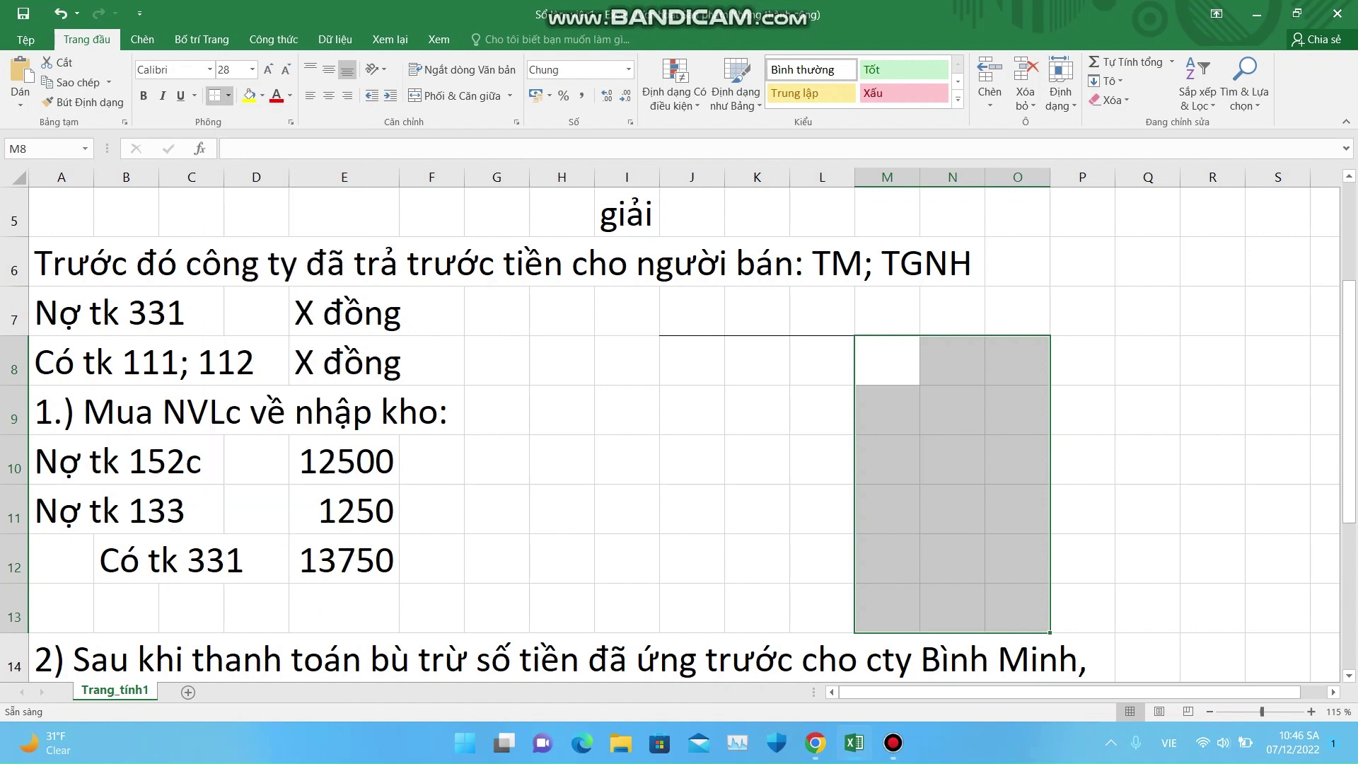
pyautogui.click(821, 460)
# Step: Enter the account number 331 in cell L7 as the T-account's title
pyautogui.click(887, 311)
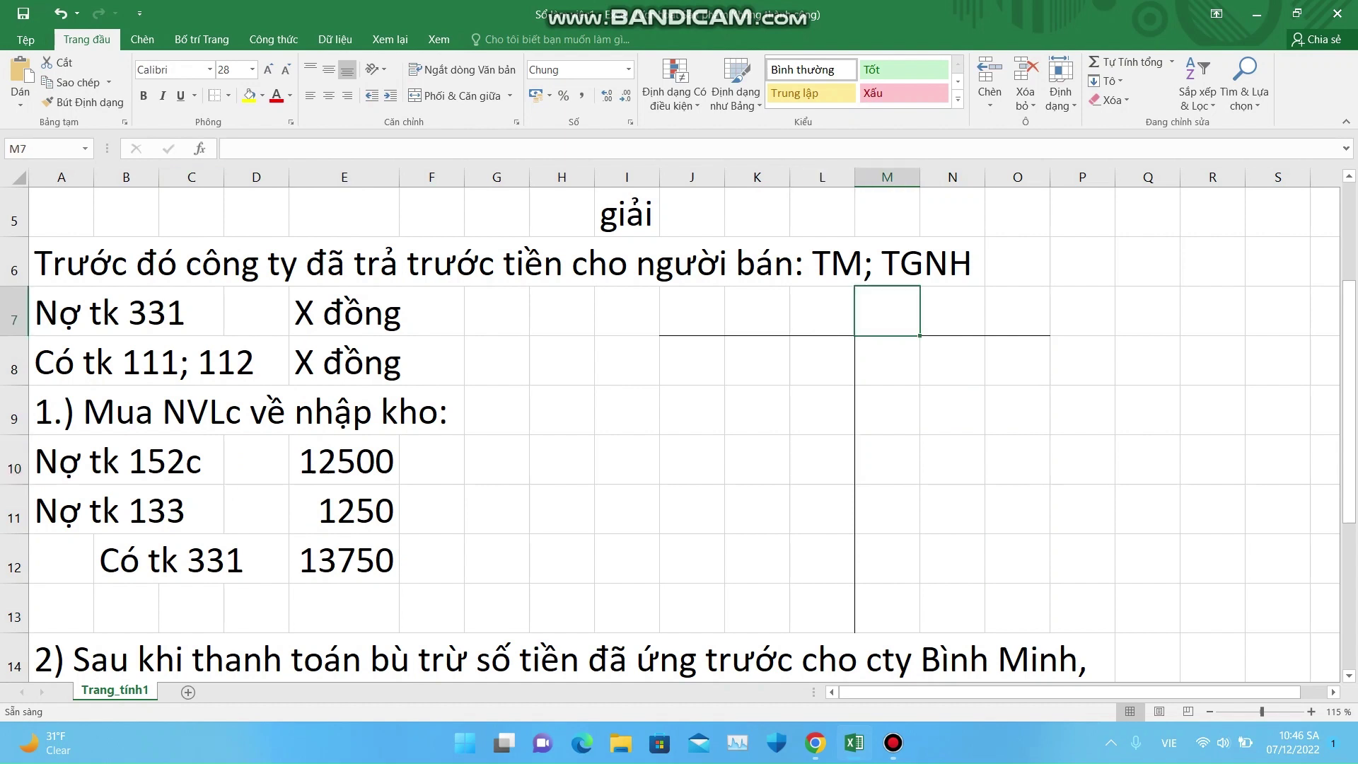
pyautogui.click(821, 311)
pyautogui.doubleClick(822, 311)
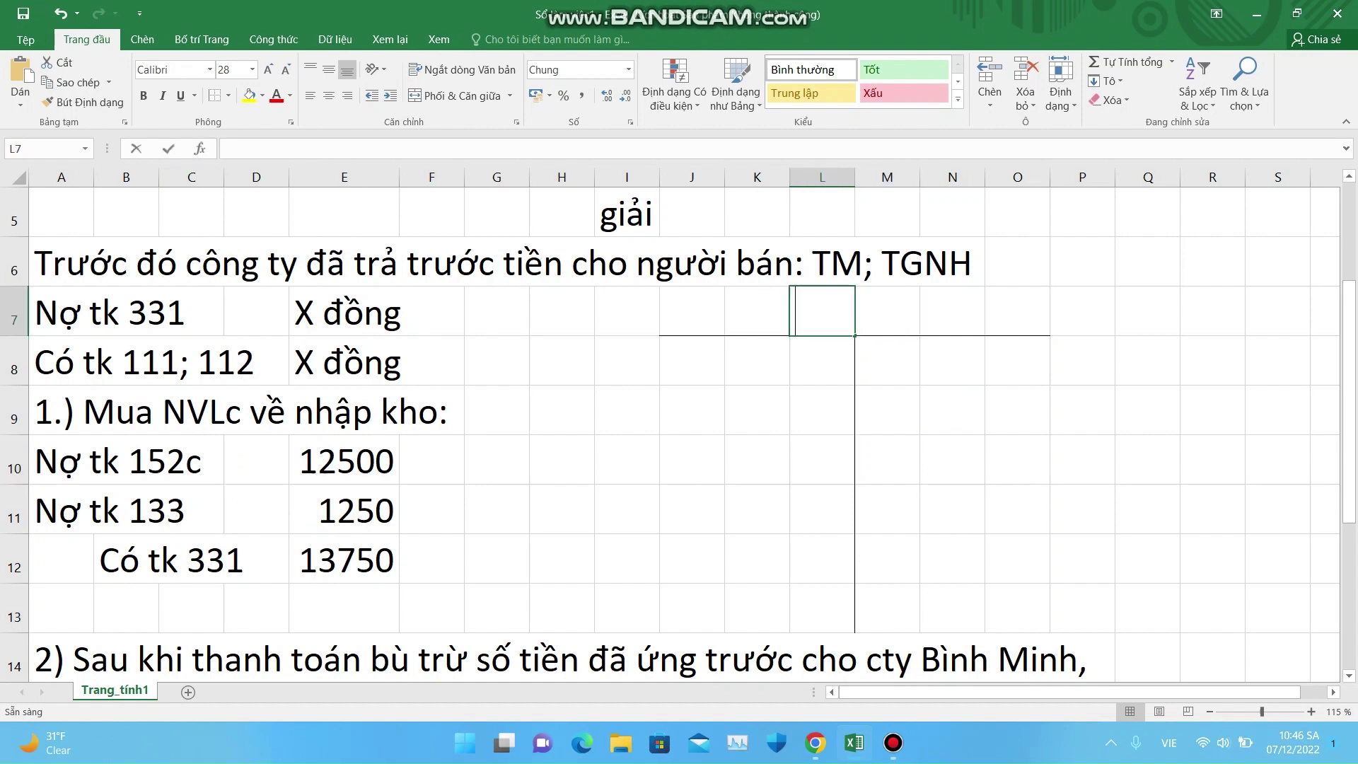
pyautogui.write('331')
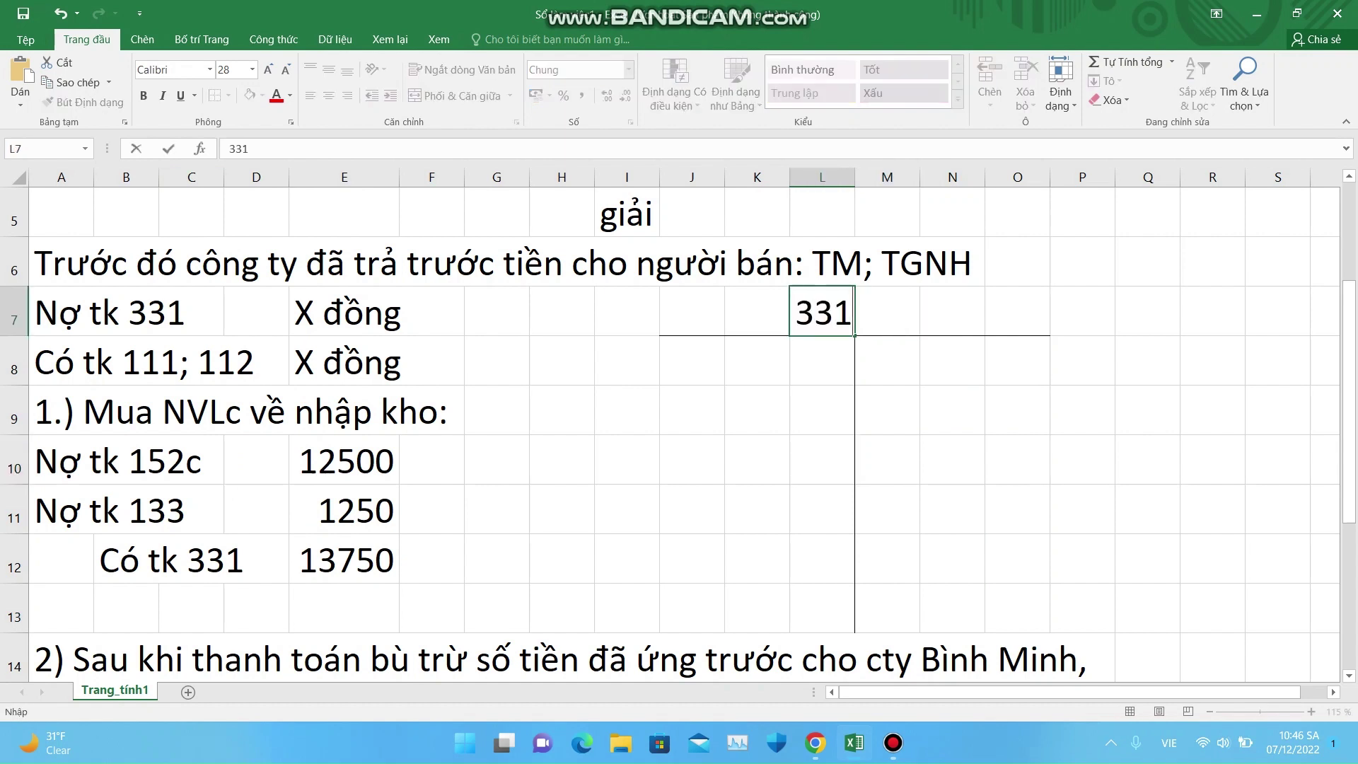
# Step: Record the prepayment on the T-account's debit side with the reference (1) in J8 and x in L8
pyautogui.click(691, 361)
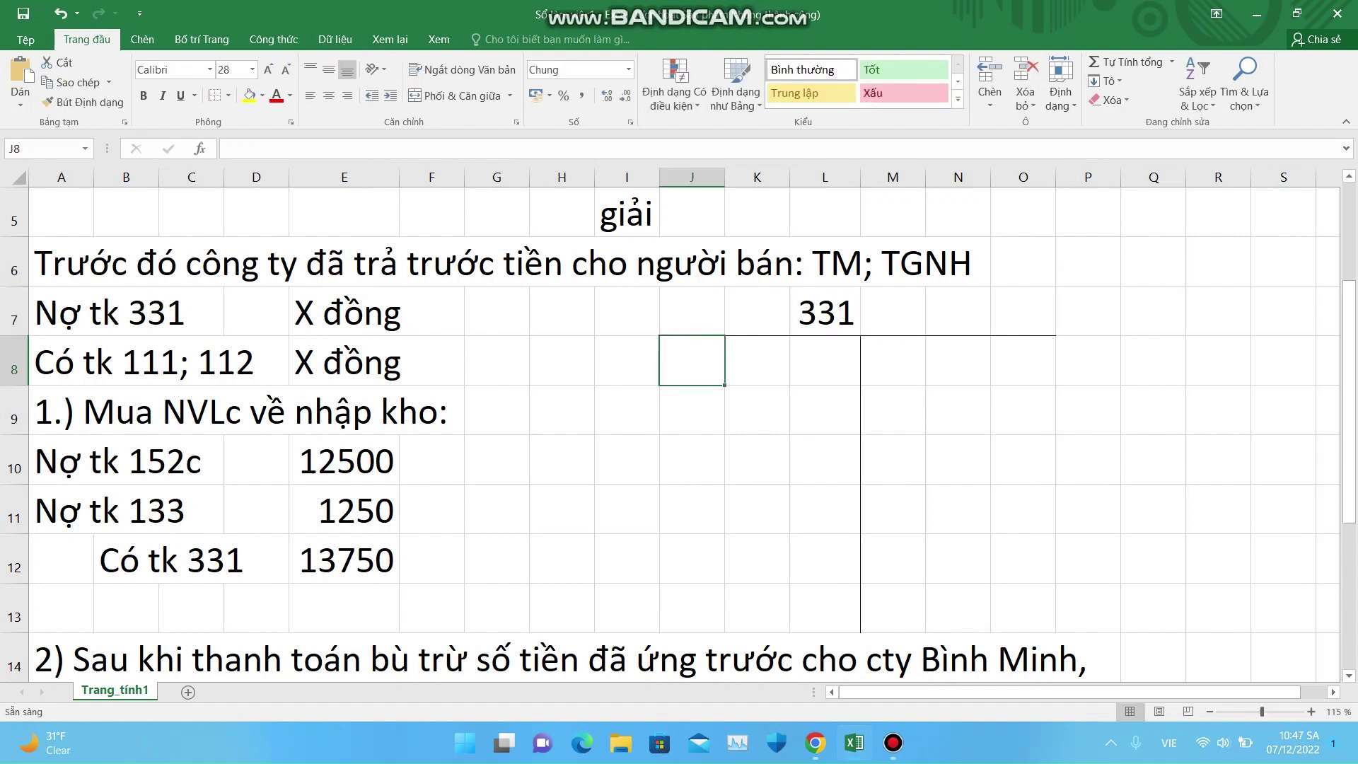
pyautogui.write("'(")
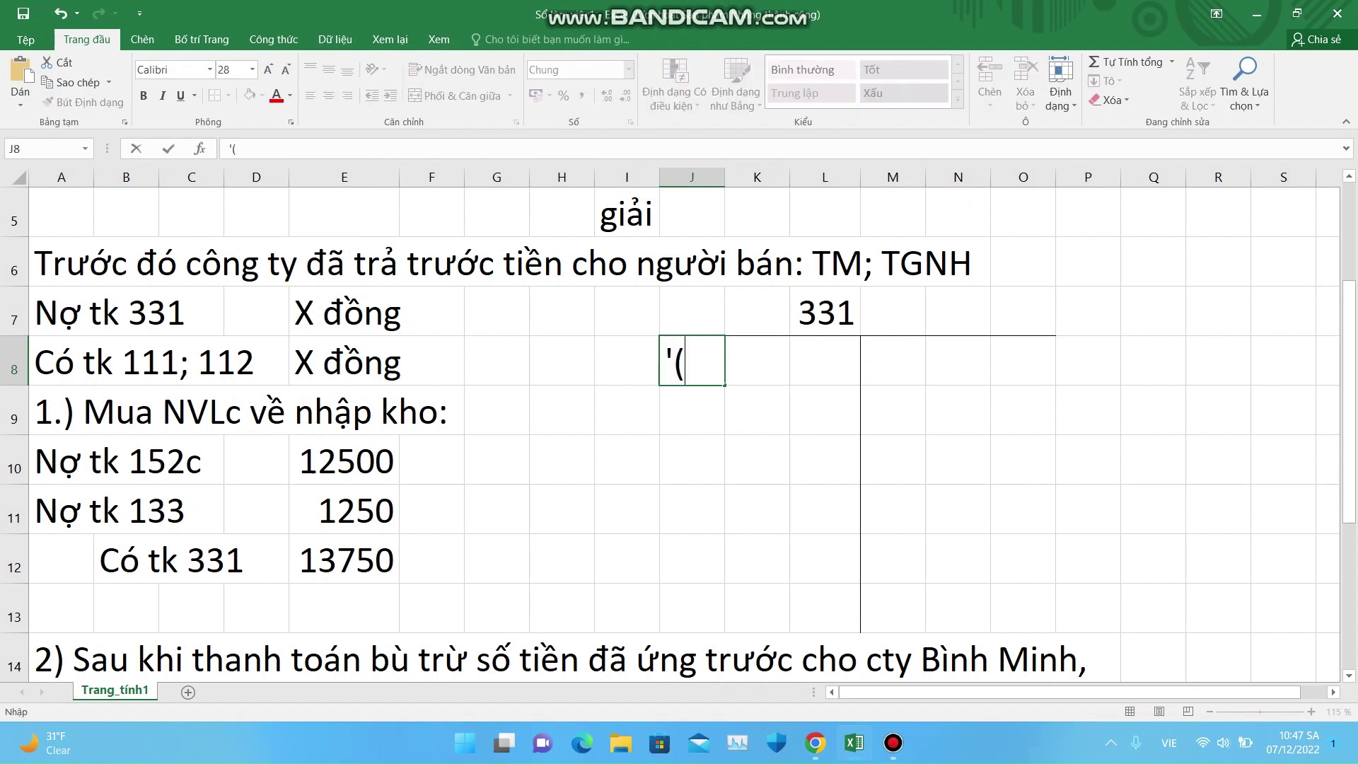
pyautogui.write('1)')
pyautogui.click(825, 361)
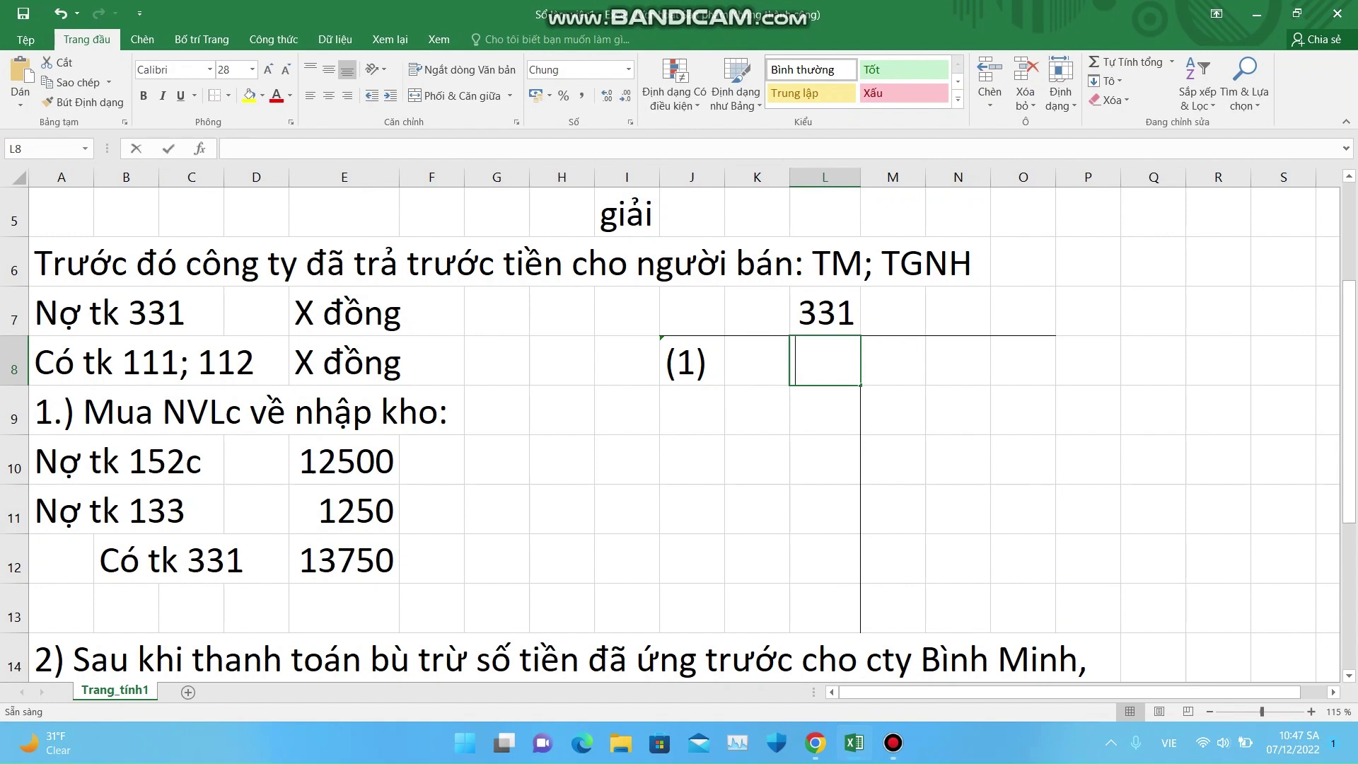
pyautogui.write('x')
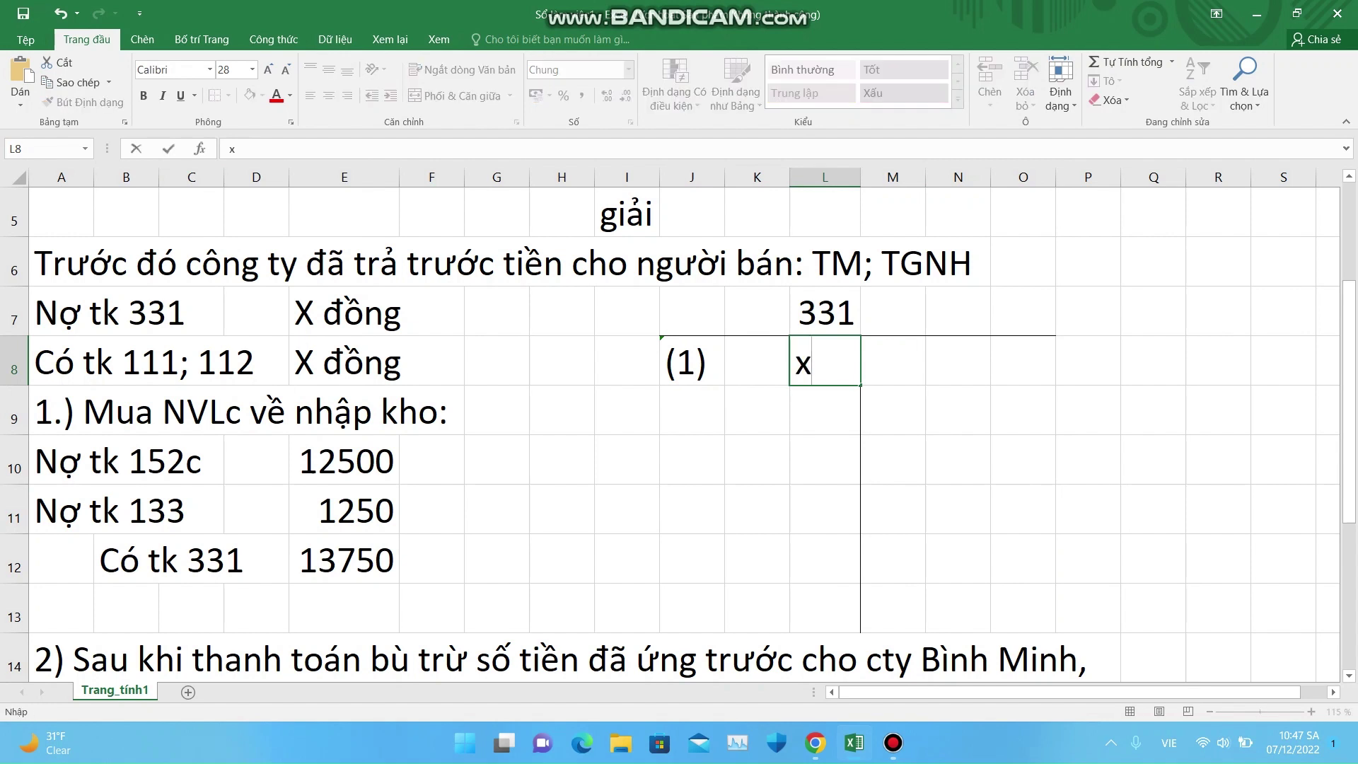
# Step: Label the T-account's sides with "Nợ" in cell J7 and "Có" in cell P7
pyautogui.doubleClick(692, 311)
pyautogui.write('Nơ')
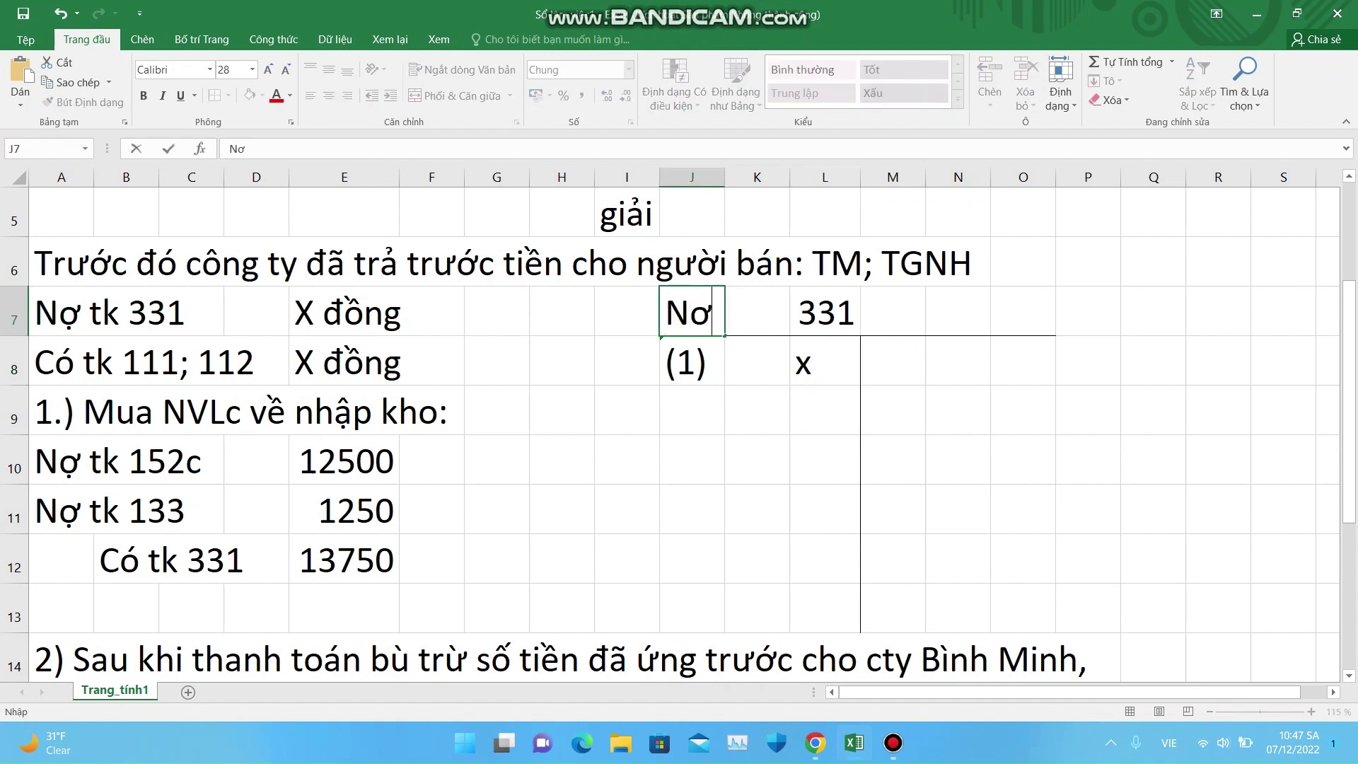
pyautogui.click(1023, 312)
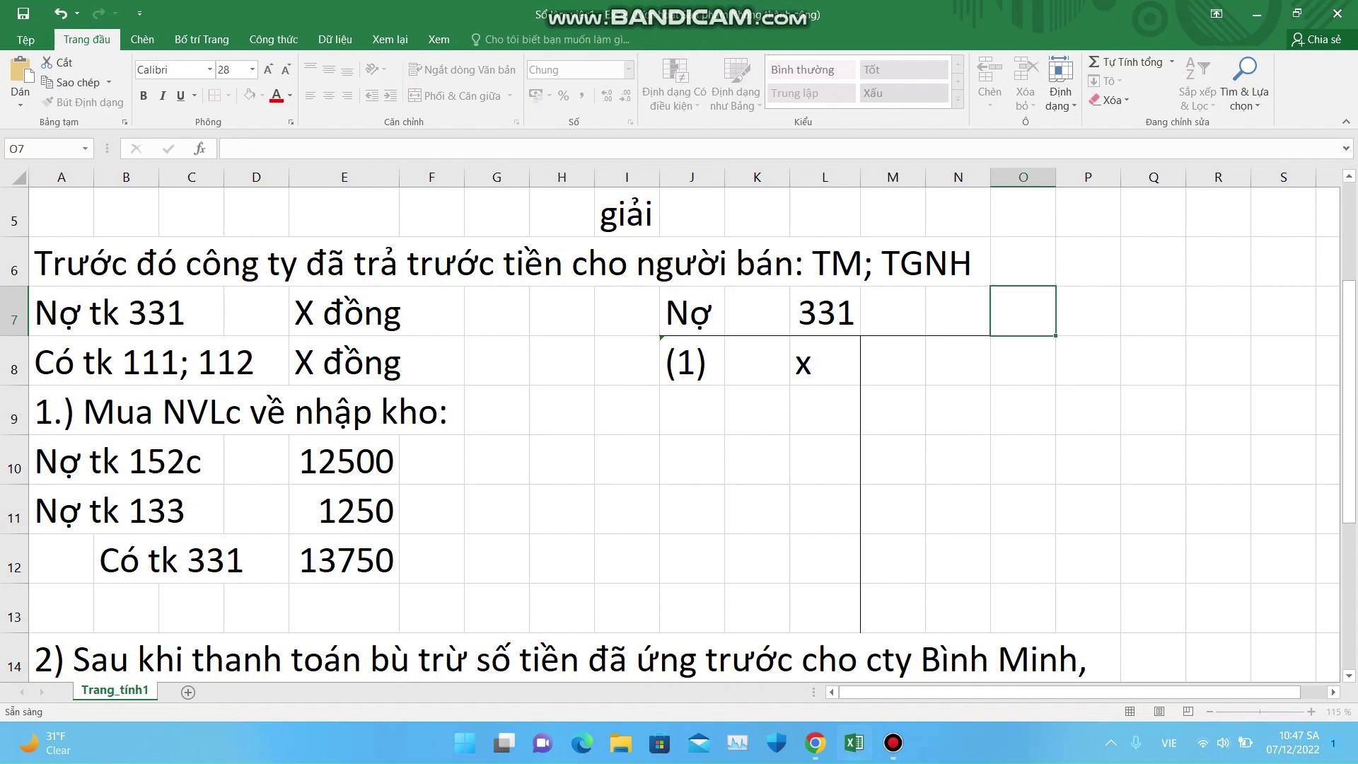
pyautogui.click(1088, 311)
pyautogui.write('Có')
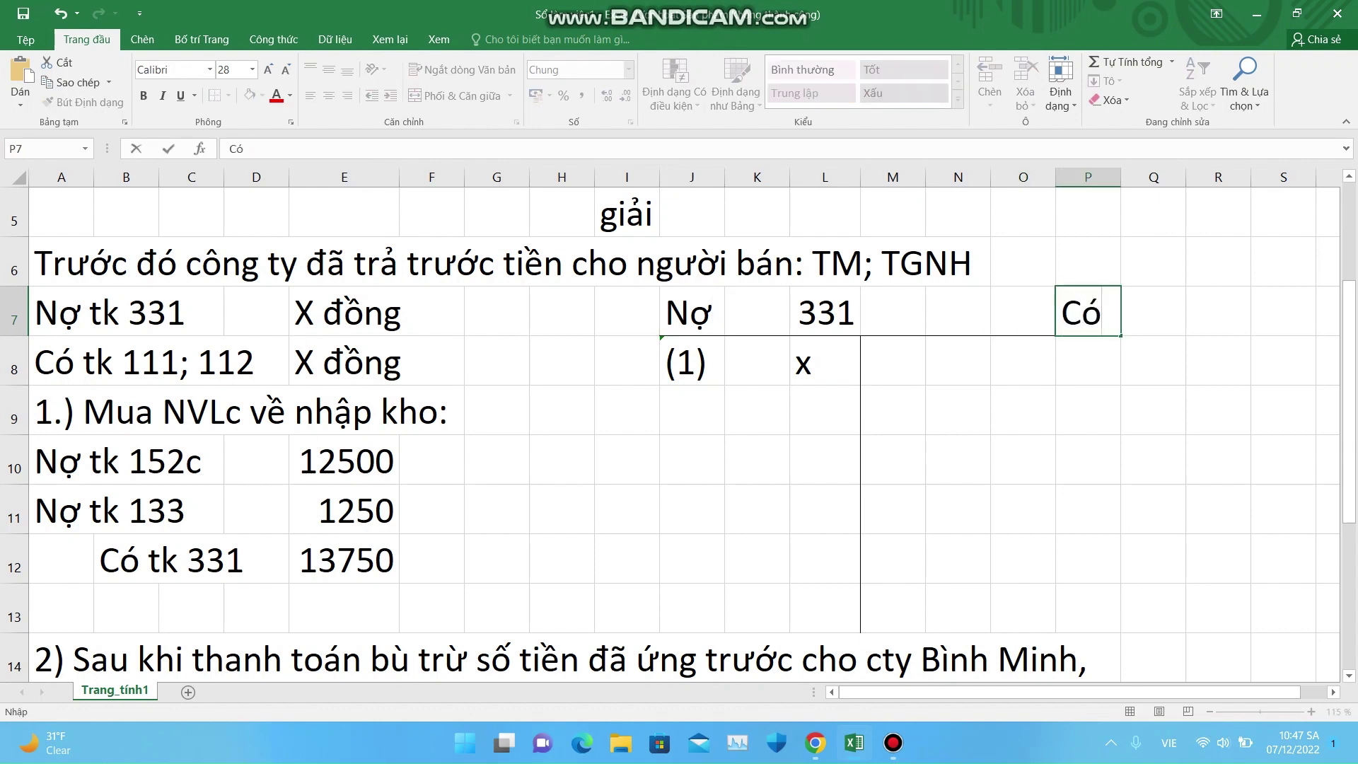
# Step: Record the purchase on the T-account's credit side with 13750 in O8 and the reference (1) in N8
pyautogui.click(1022, 361)
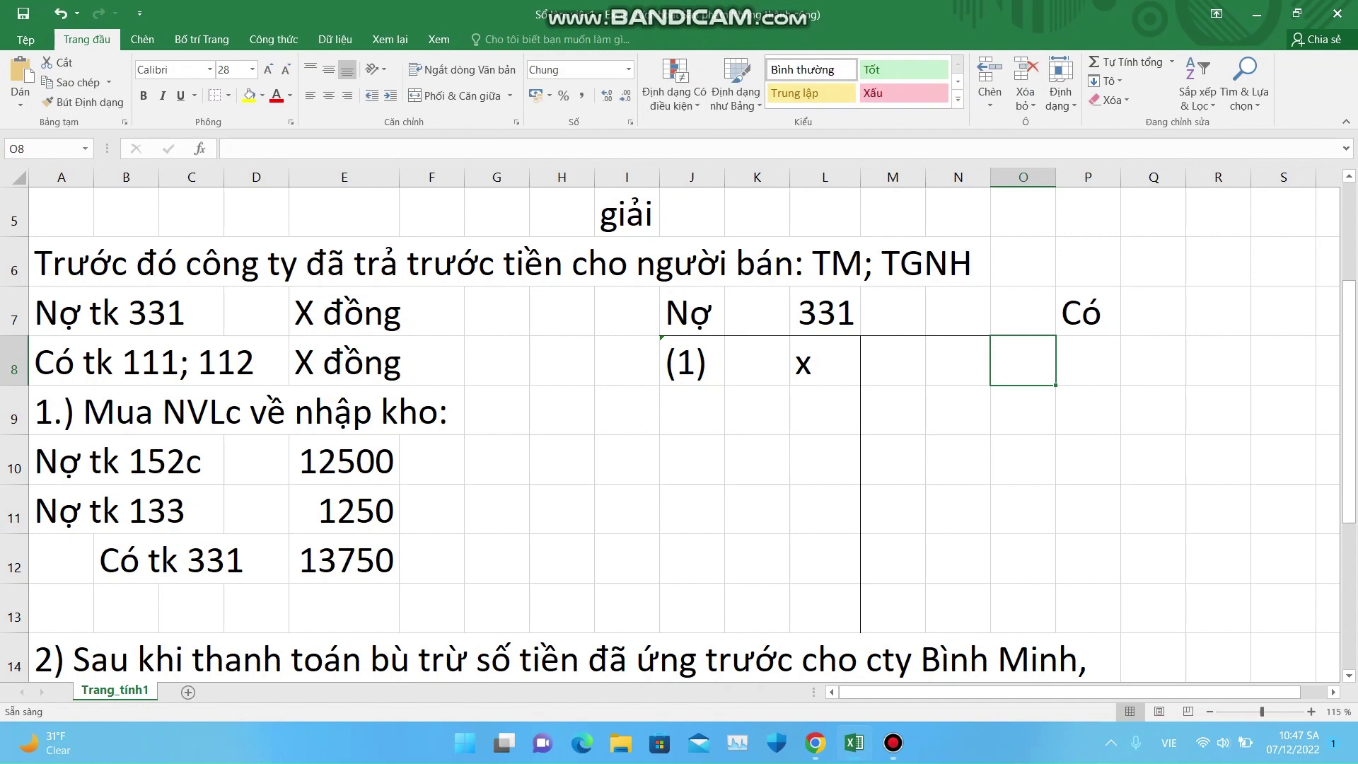
pyautogui.write('13')
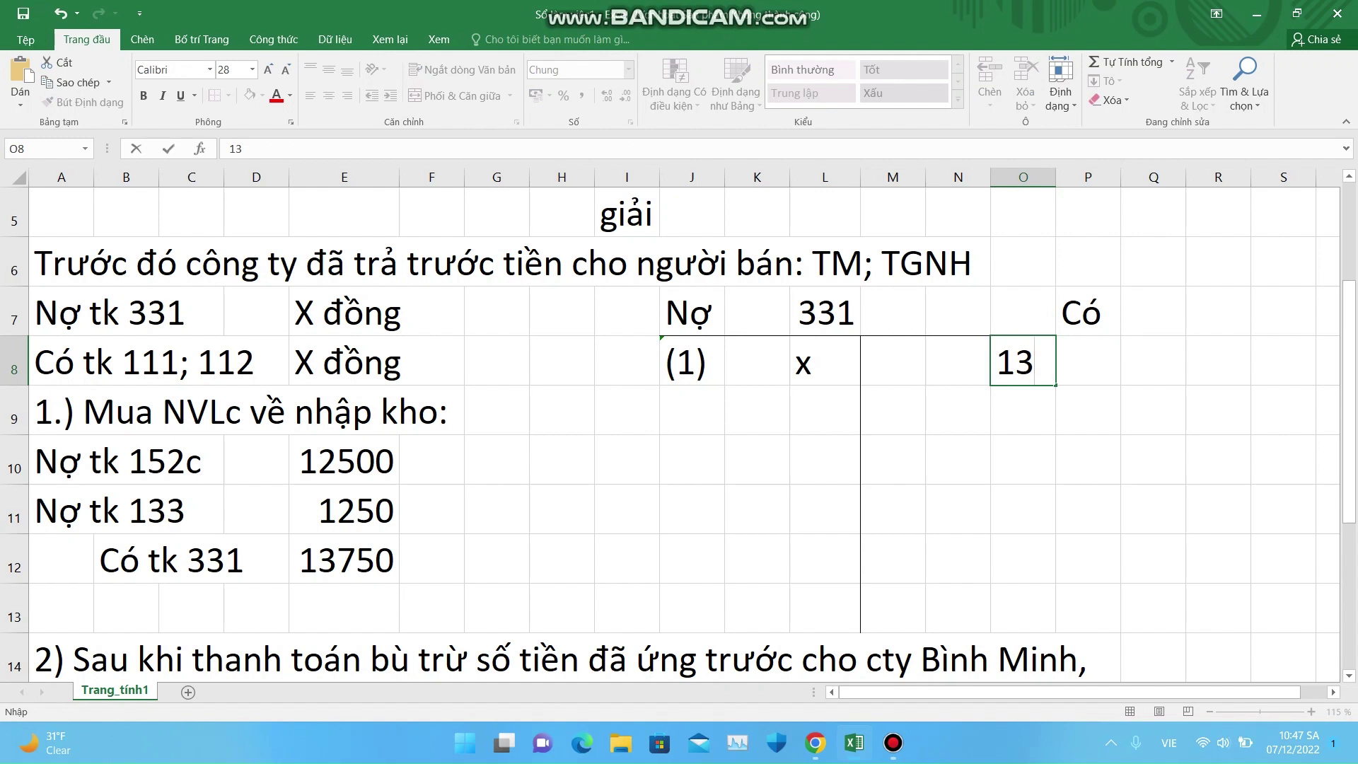
pyautogui.write('750')
pyautogui.press('Return')
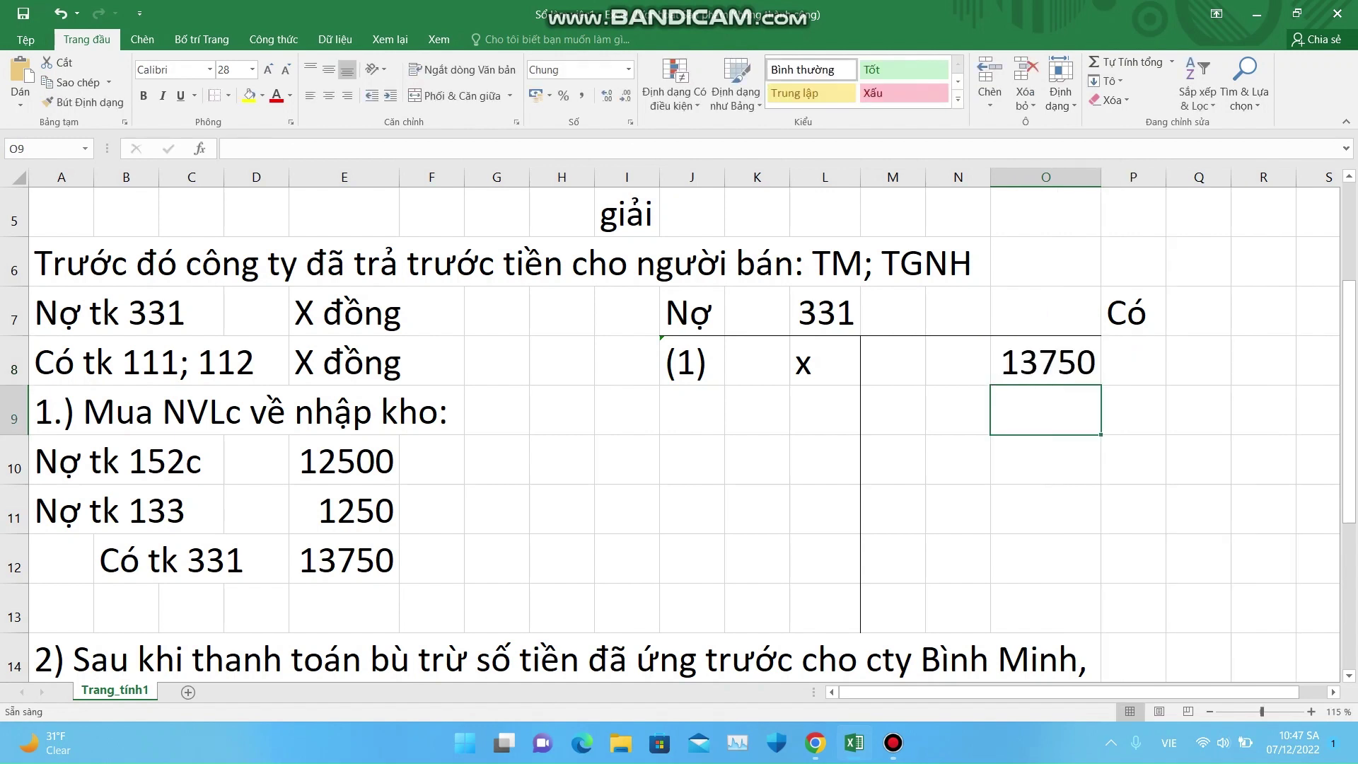
pyautogui.click(958, 362)
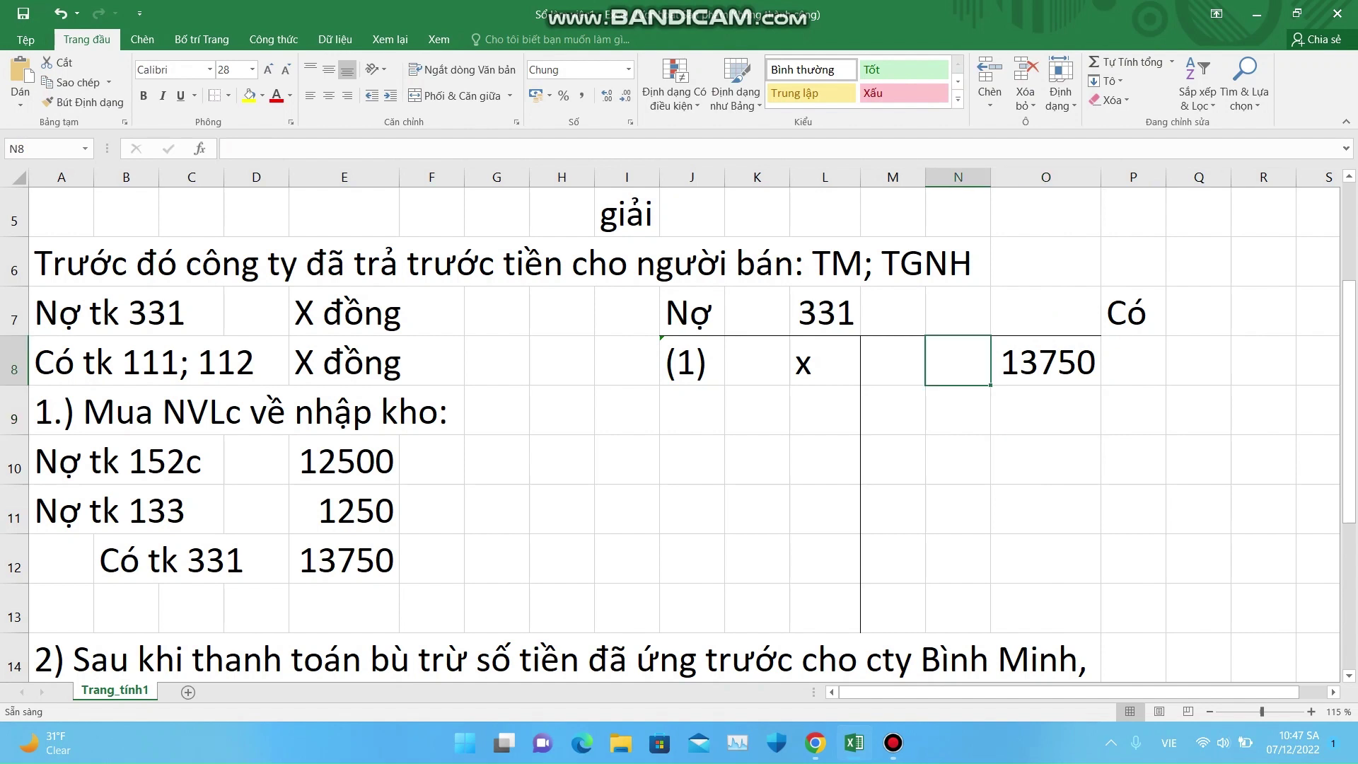
pyautogui.write("'(2")
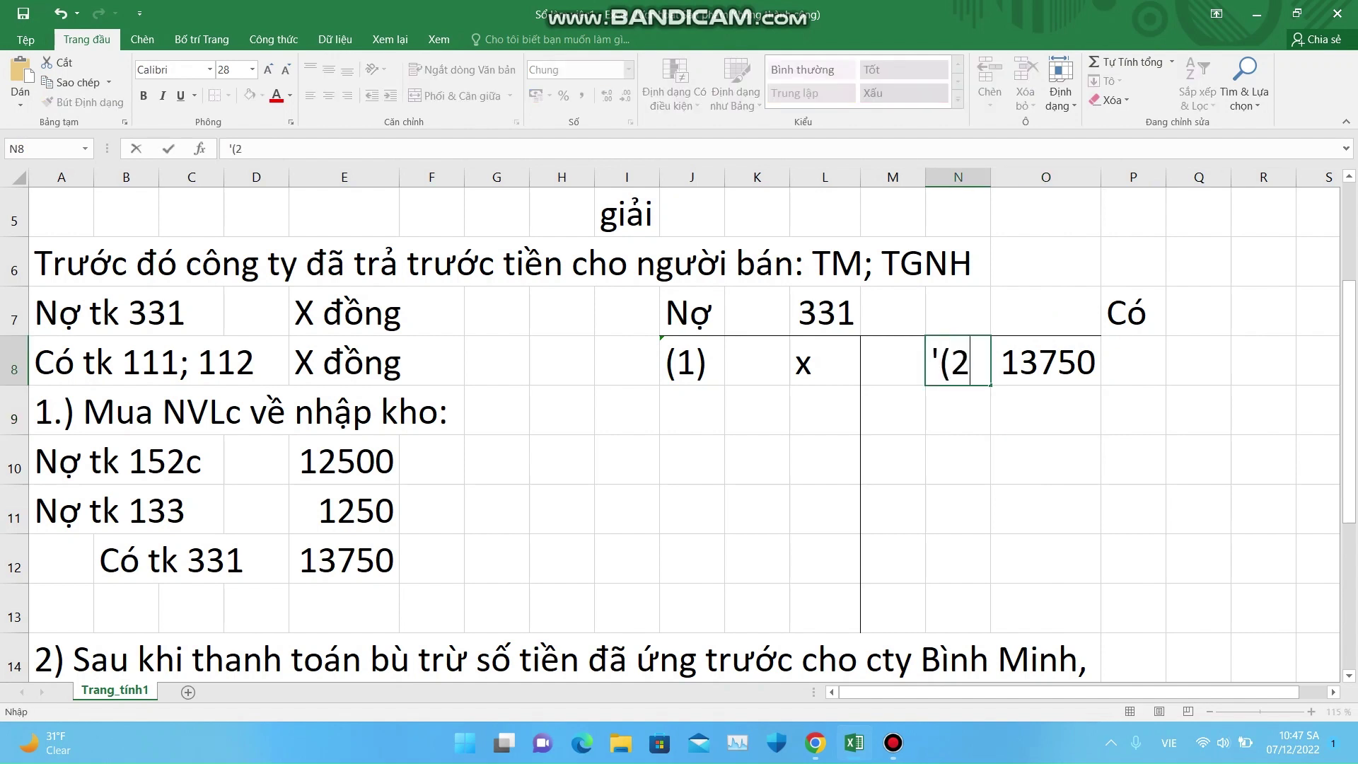
pyautogui.press('BackSpace')
pyautogui.write('1)')
# Step: Change the prepayment's reference in cell J8 to (ĐK)
pyautogui.doubleClick(685, 362)
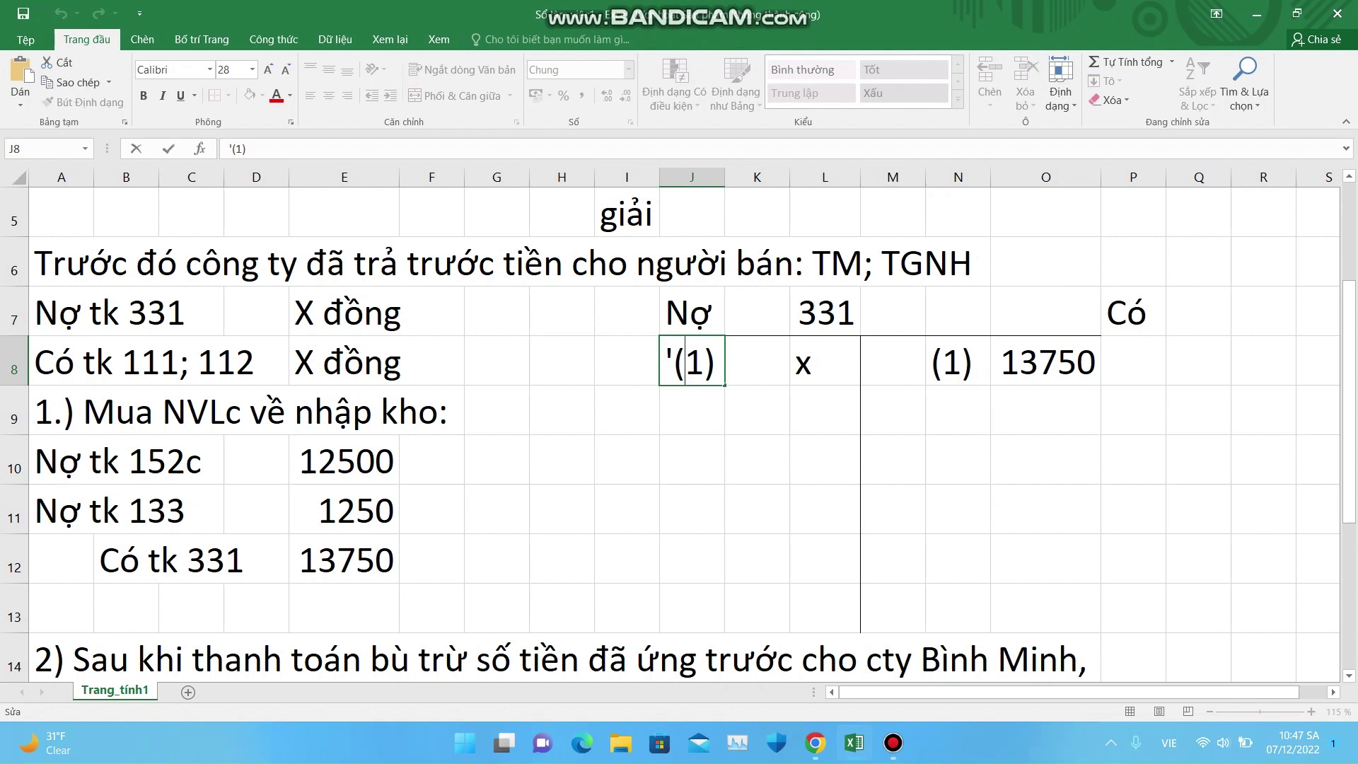
pyautogui.click(704, 362)
pyautogui.click(757, 460)
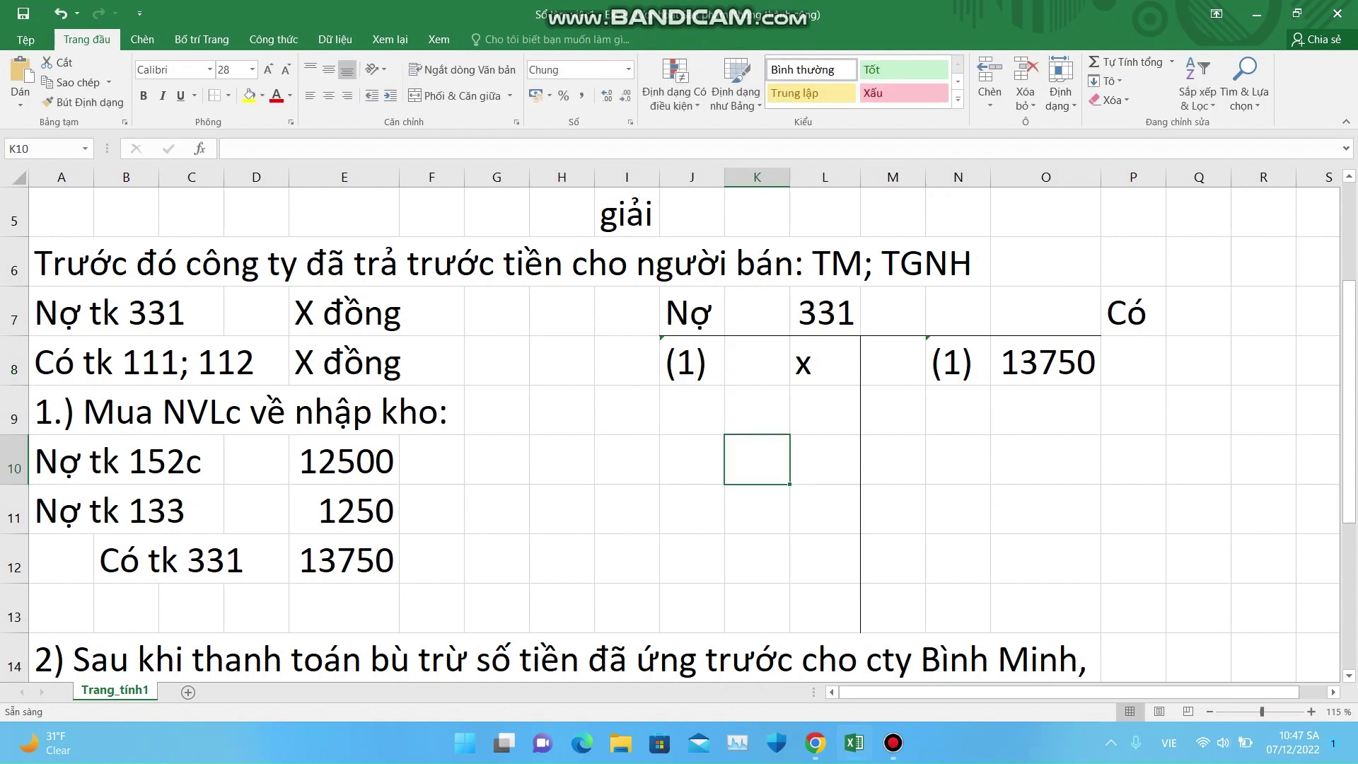
pyautogui.doubleClick(685, 362)
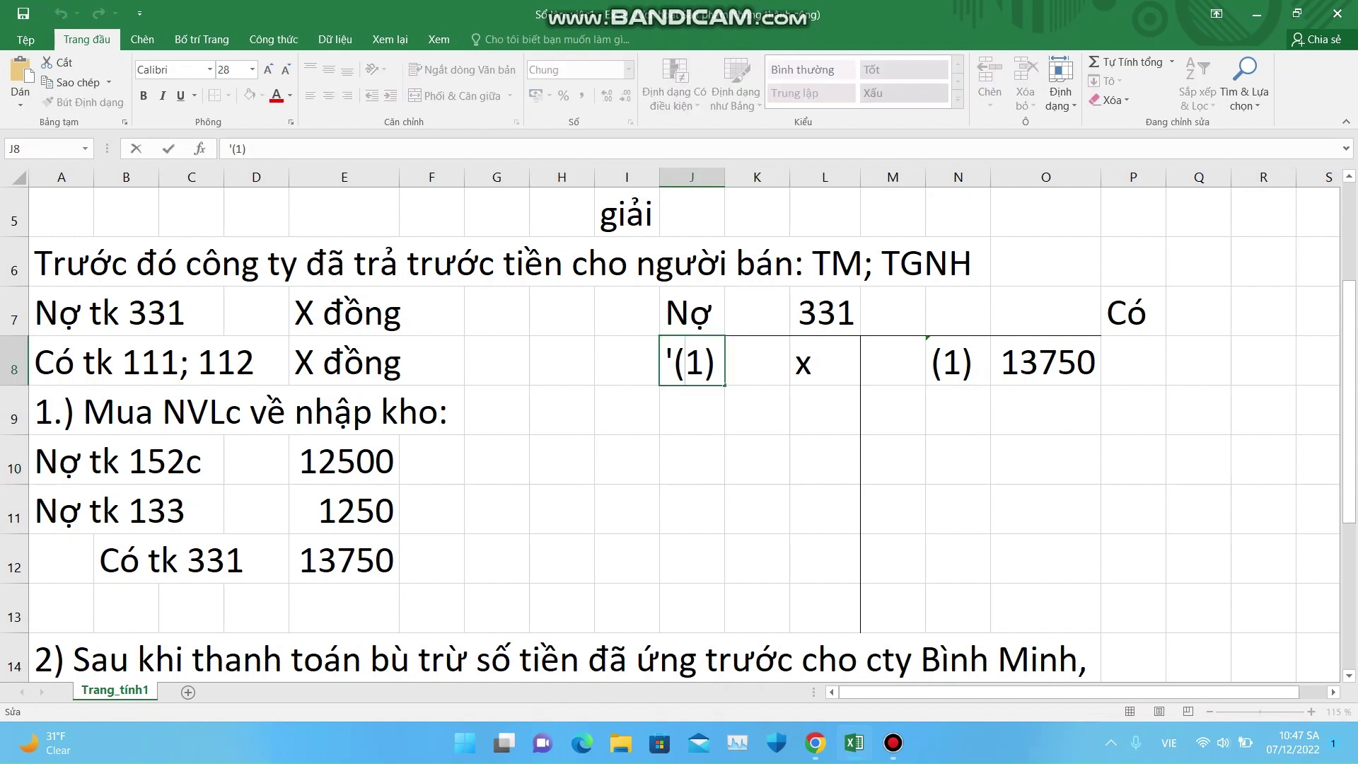
pyautogui.press('Delete')
pyautogui.write('DdK')
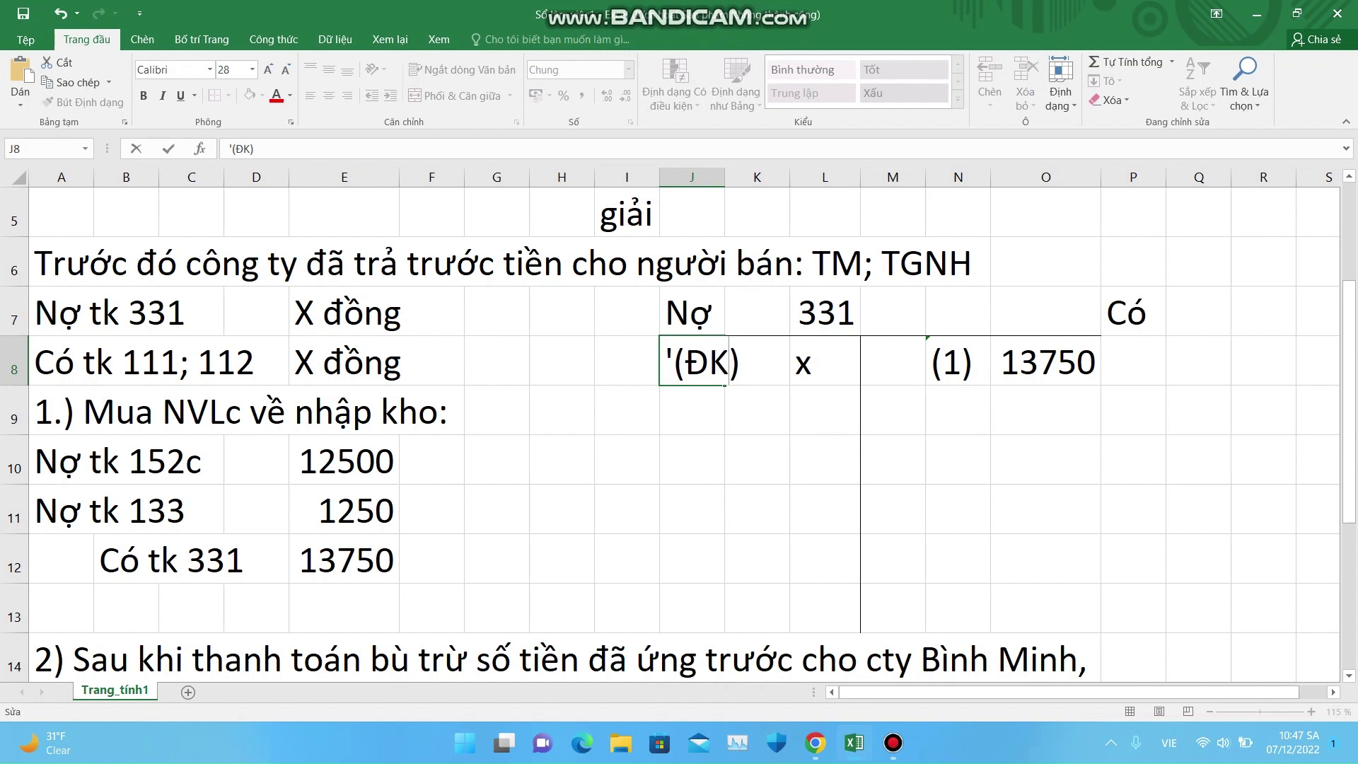
pyautogui.click(824, 411)
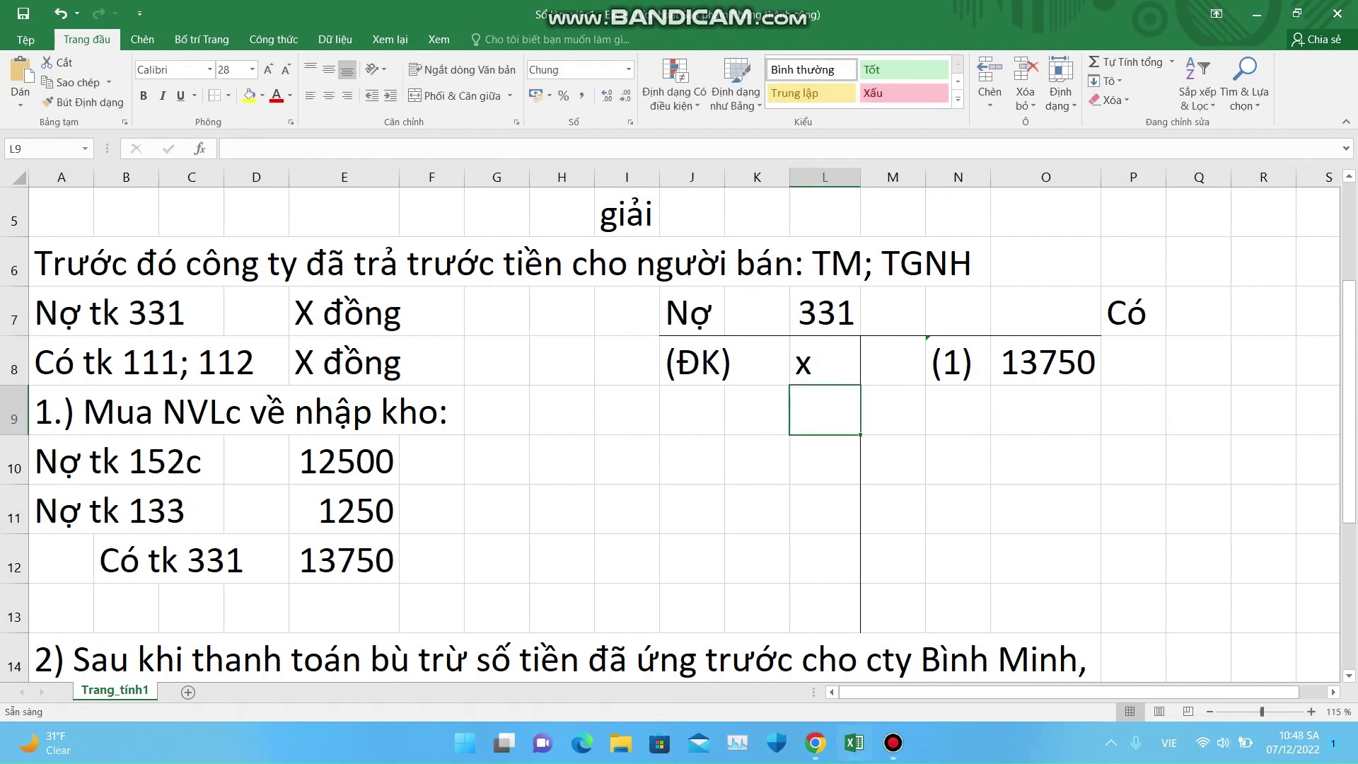
pyautogui.click(958, 411)
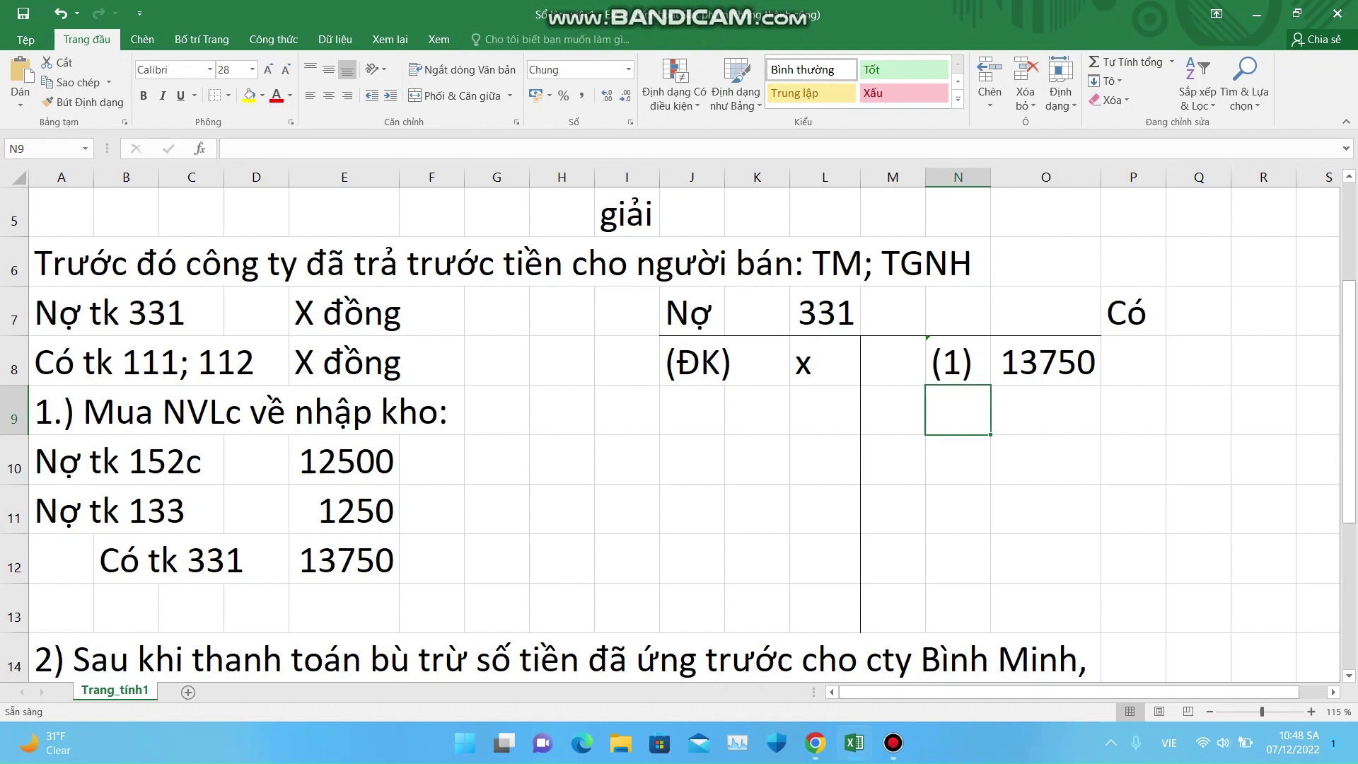
pyautogui.click(958, 460)
pyautogui.write(';')
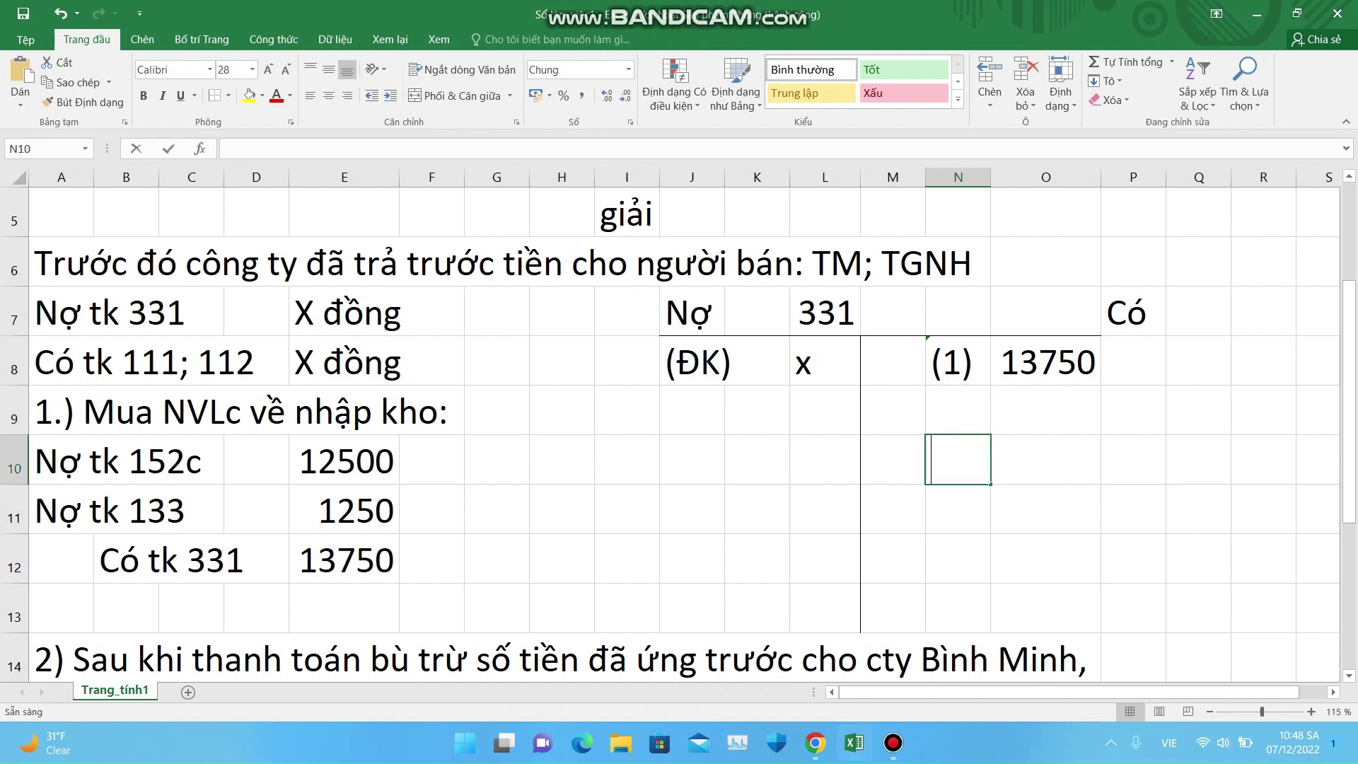
pyautogui.press('BackSpace')
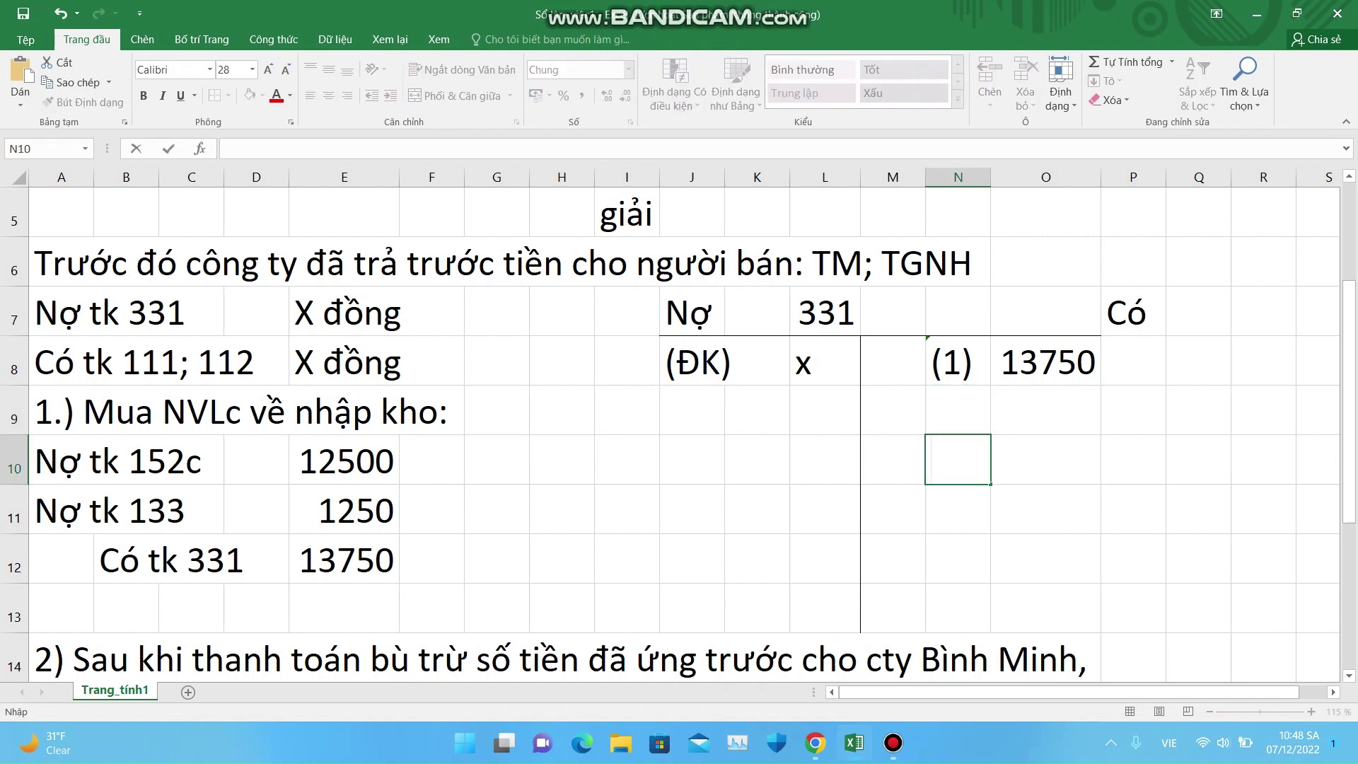
pyautogui.write("'(2)")
pyautogui.press('BackSpace')
pyautogui.press('BackSpace')
pyautogui.press('BackSpace')
pyautogui.press('BackSpace')
# Step: Enter the reference (2) in cell J10 on the T-account's debit side
pyautogui.doubleClick(691, 460)
pyautogui.write("'(")
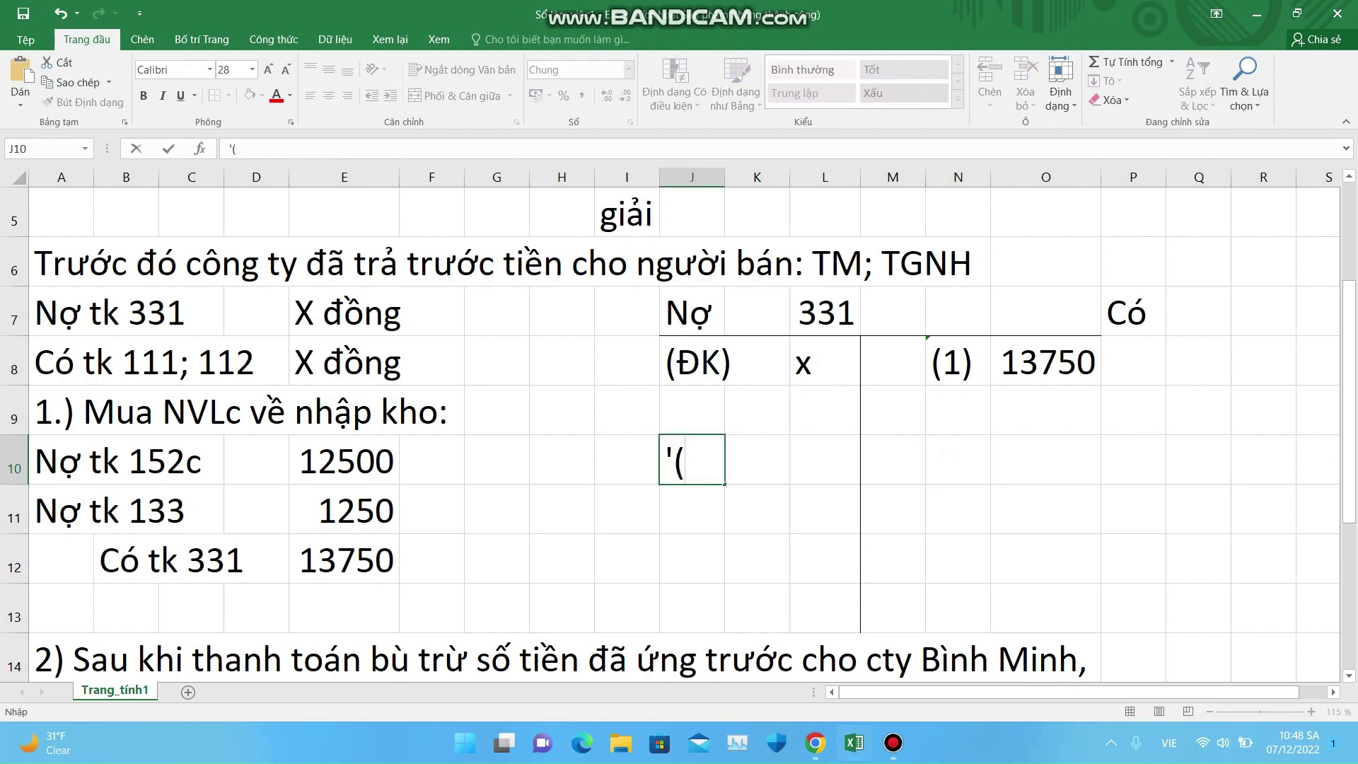
pyautogui.write('2)')
pyautogui.press('Tab')
# Step: Try to enter ='13750-X in cell K10 as the remaining payment's amount
pyautogui.write('=')
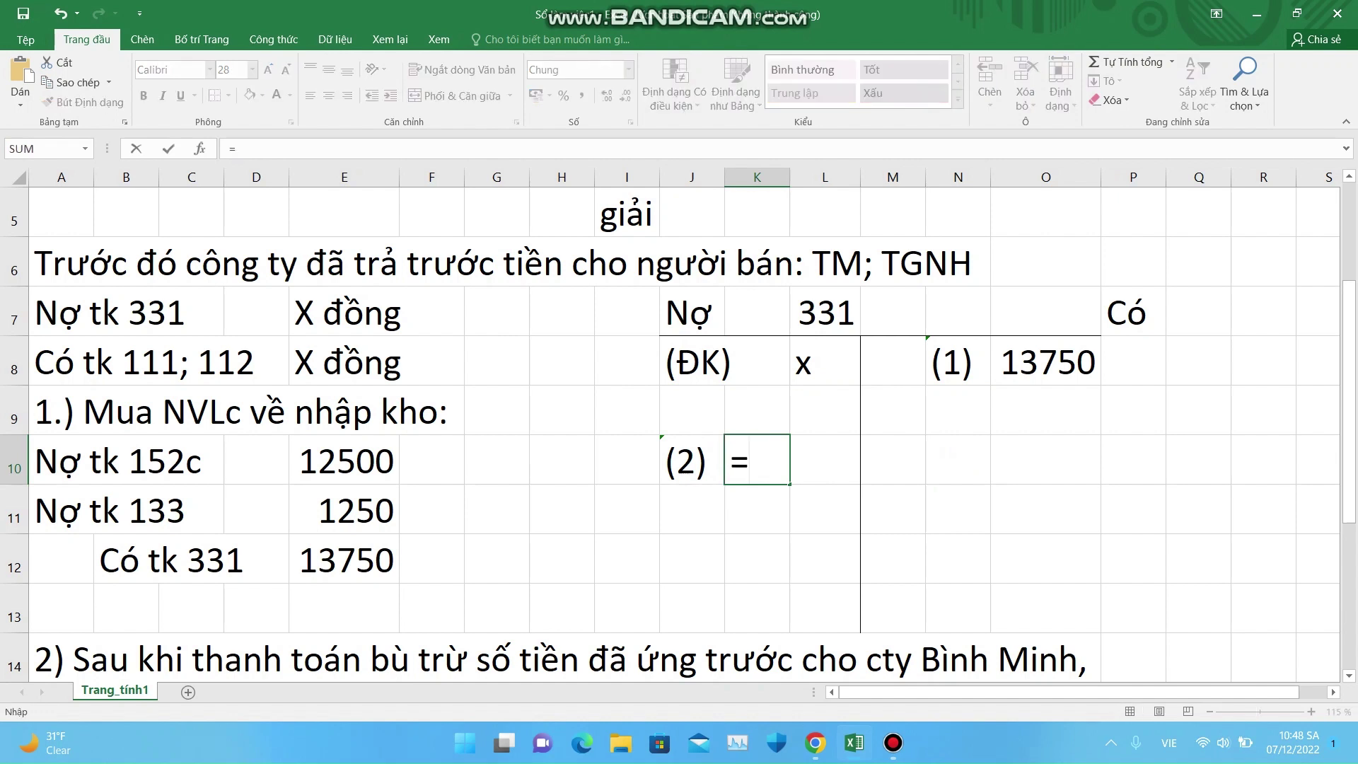
pyautogui.write("'13750")
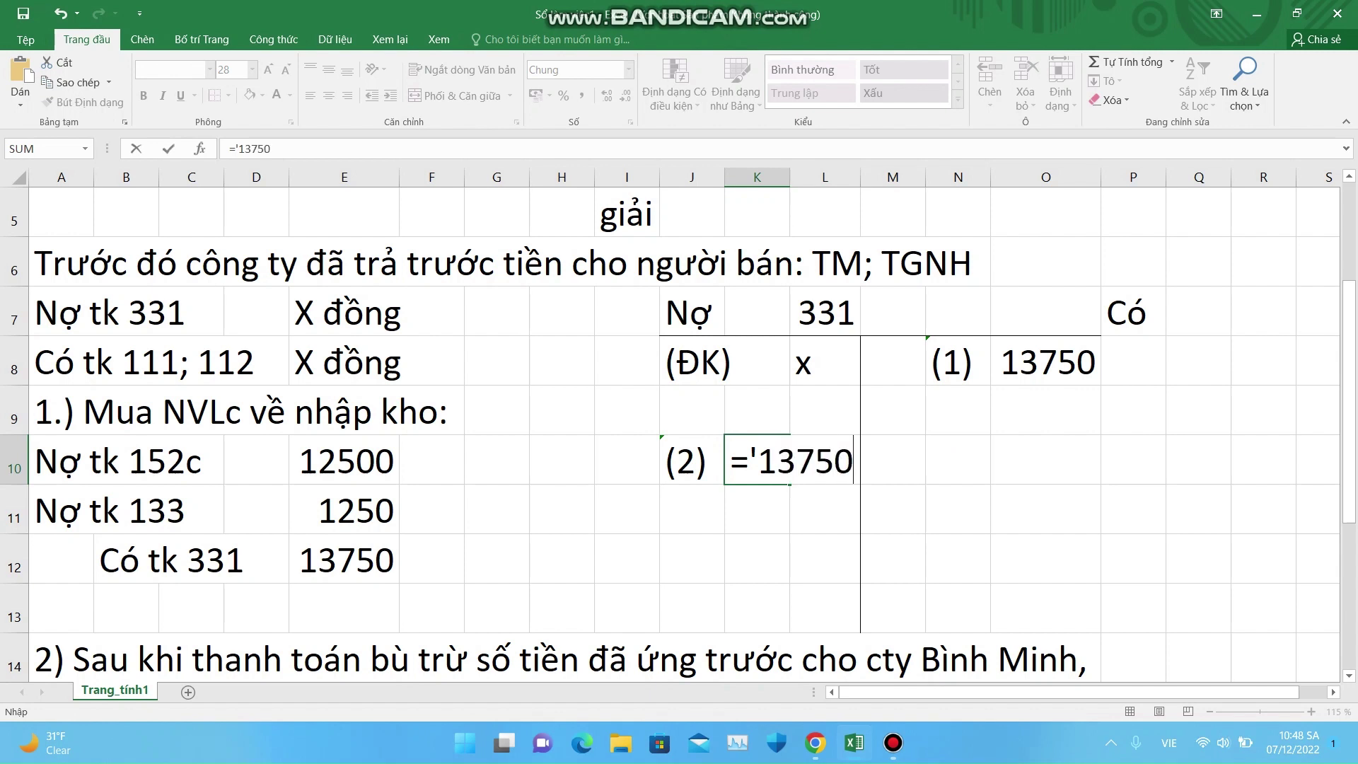
pyautogui.write('-')
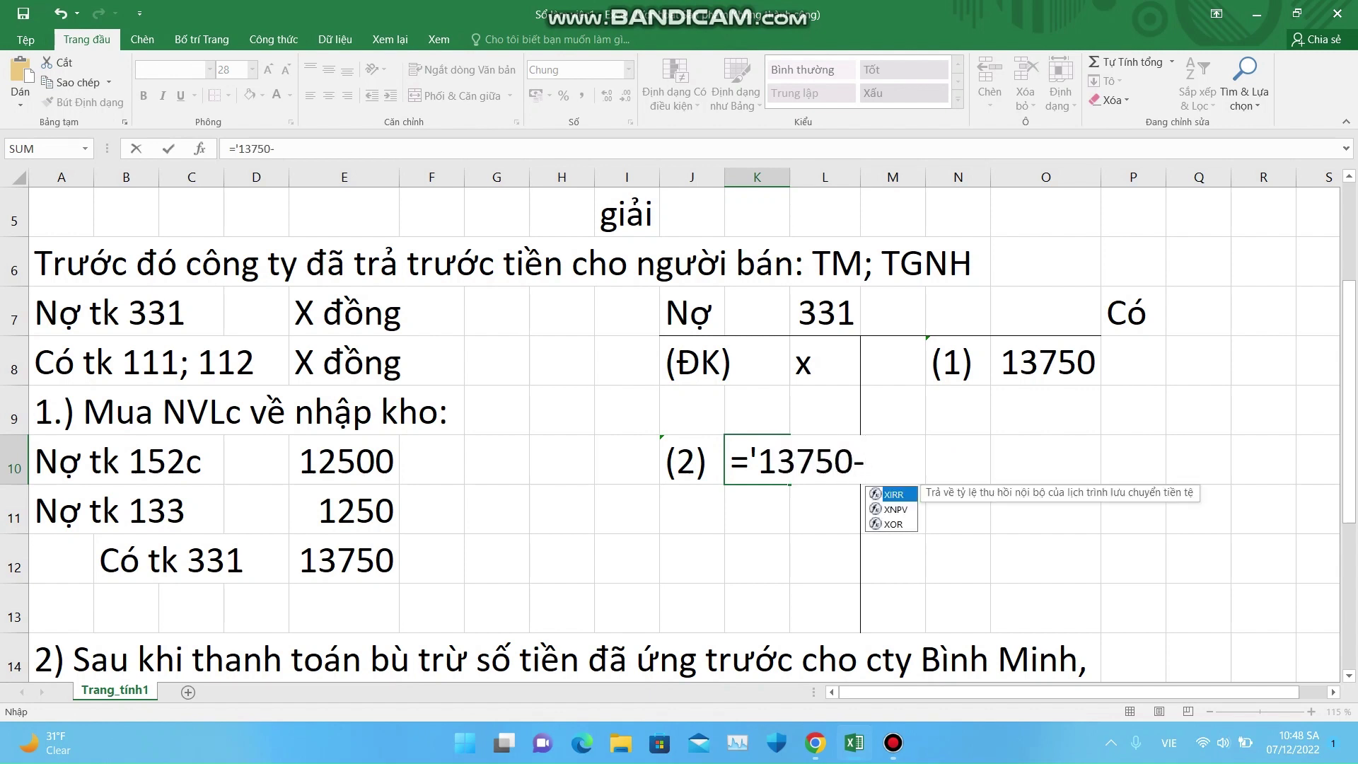
pyautogui.write('X')
pyautogui.press('Return')
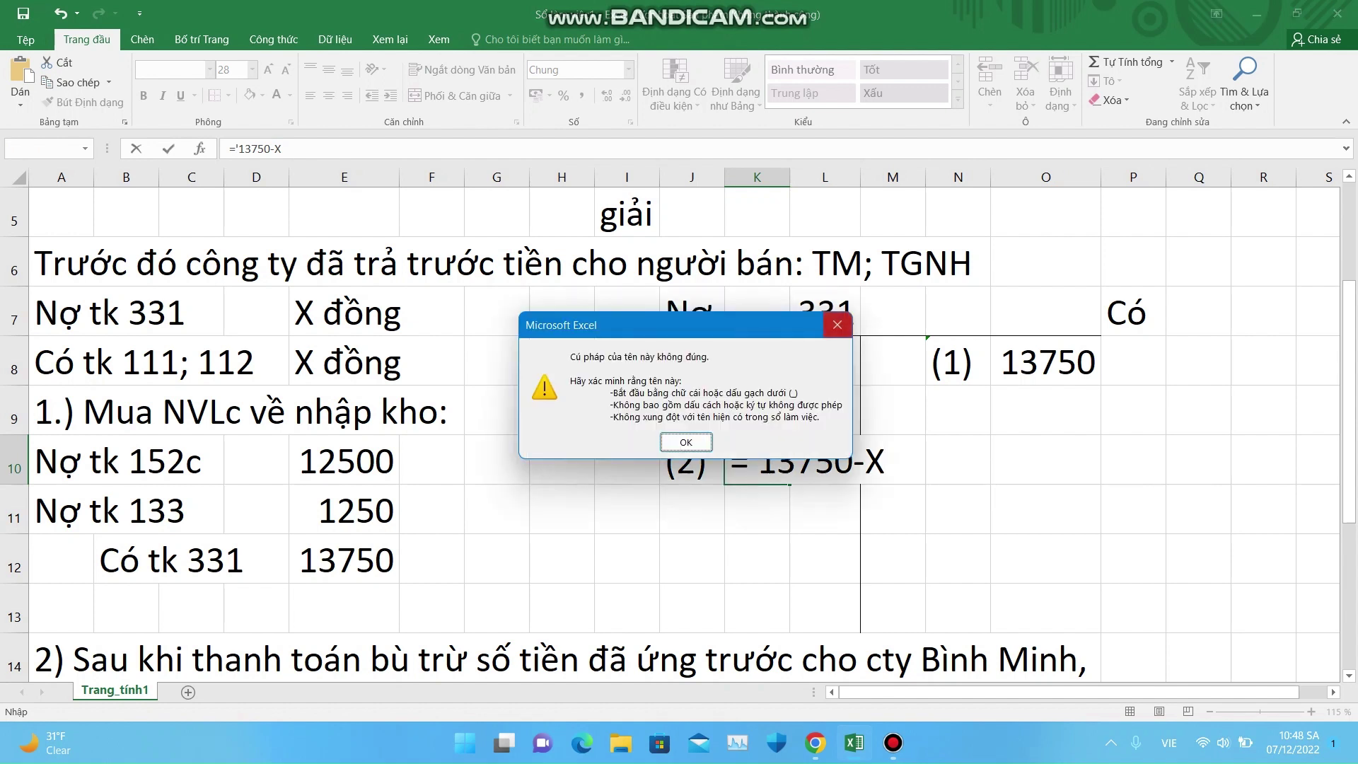
pyautogui.press('Return')
# Step: Correct the entry in K10 to the plain text =13750-X and widen column L to fit it
pyautogui.click(865, 461)
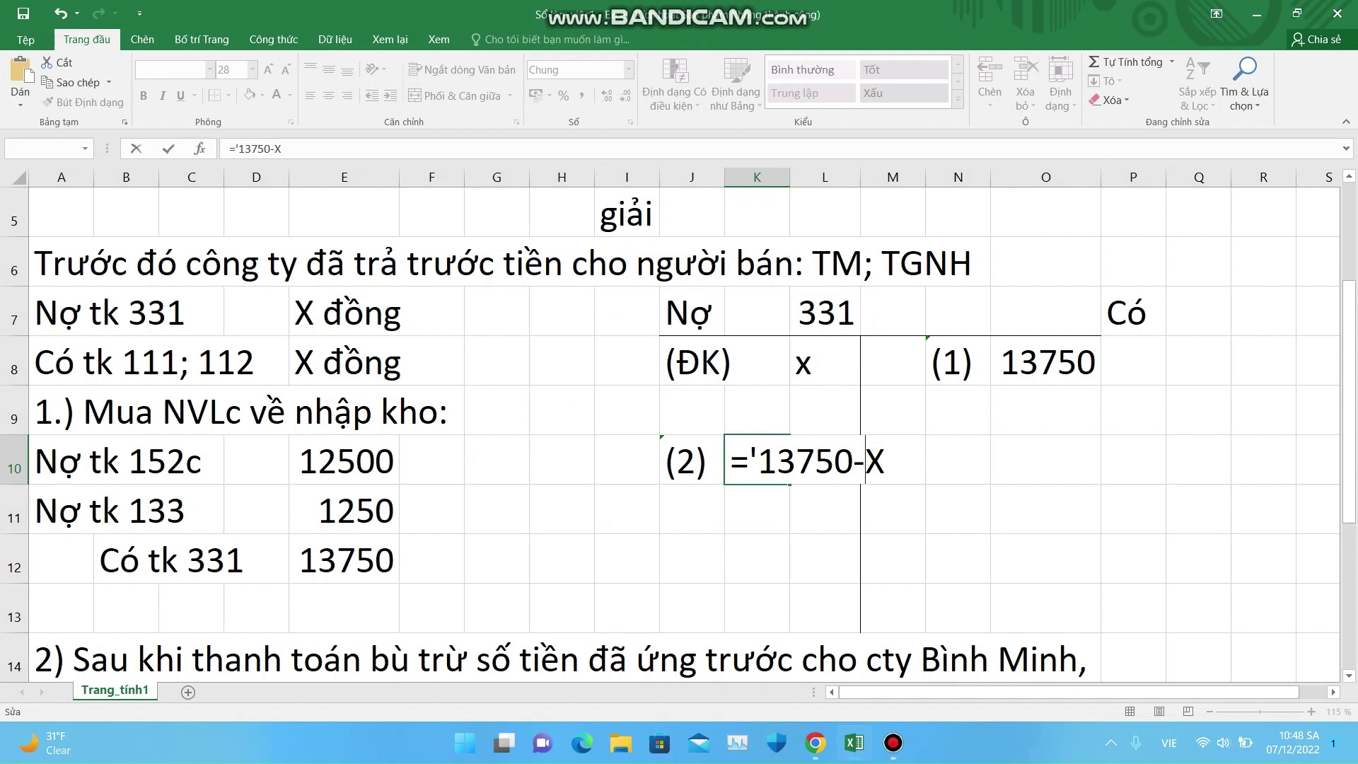
pyautogui.click(758, 462)
pyautogui.write('(')
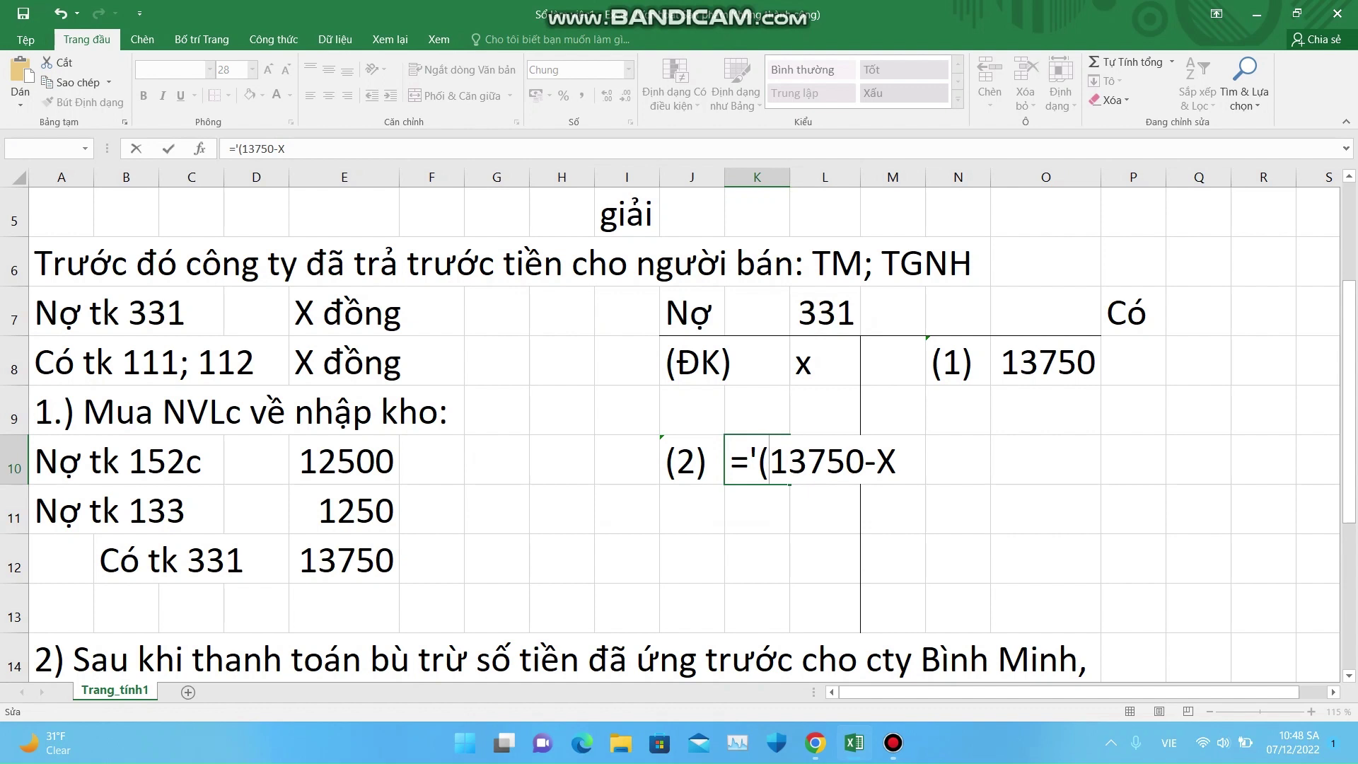
pyautogui.press('BackSpace')
pyautogui.press('BackSpace')
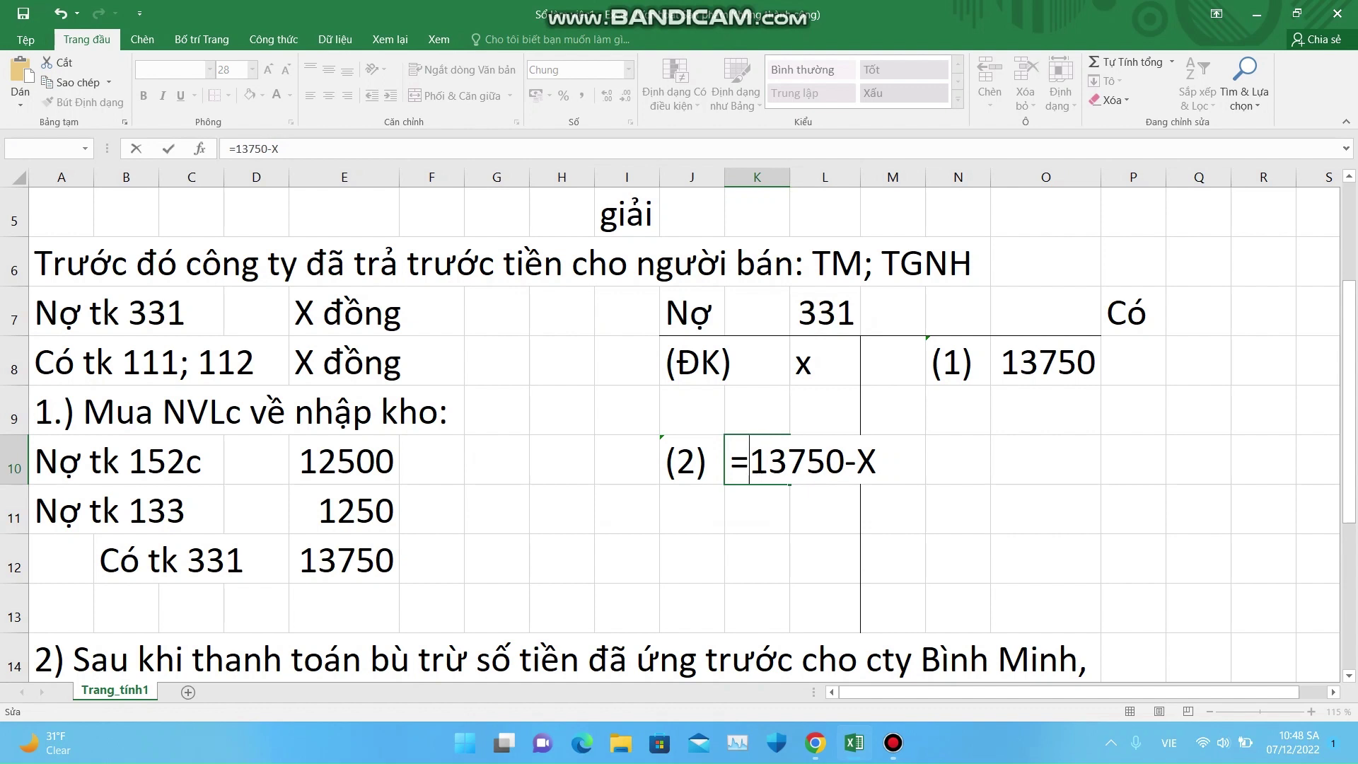
pyautogui.press('Left')
pyautogui.write("'")
pyautogui.press('Return')
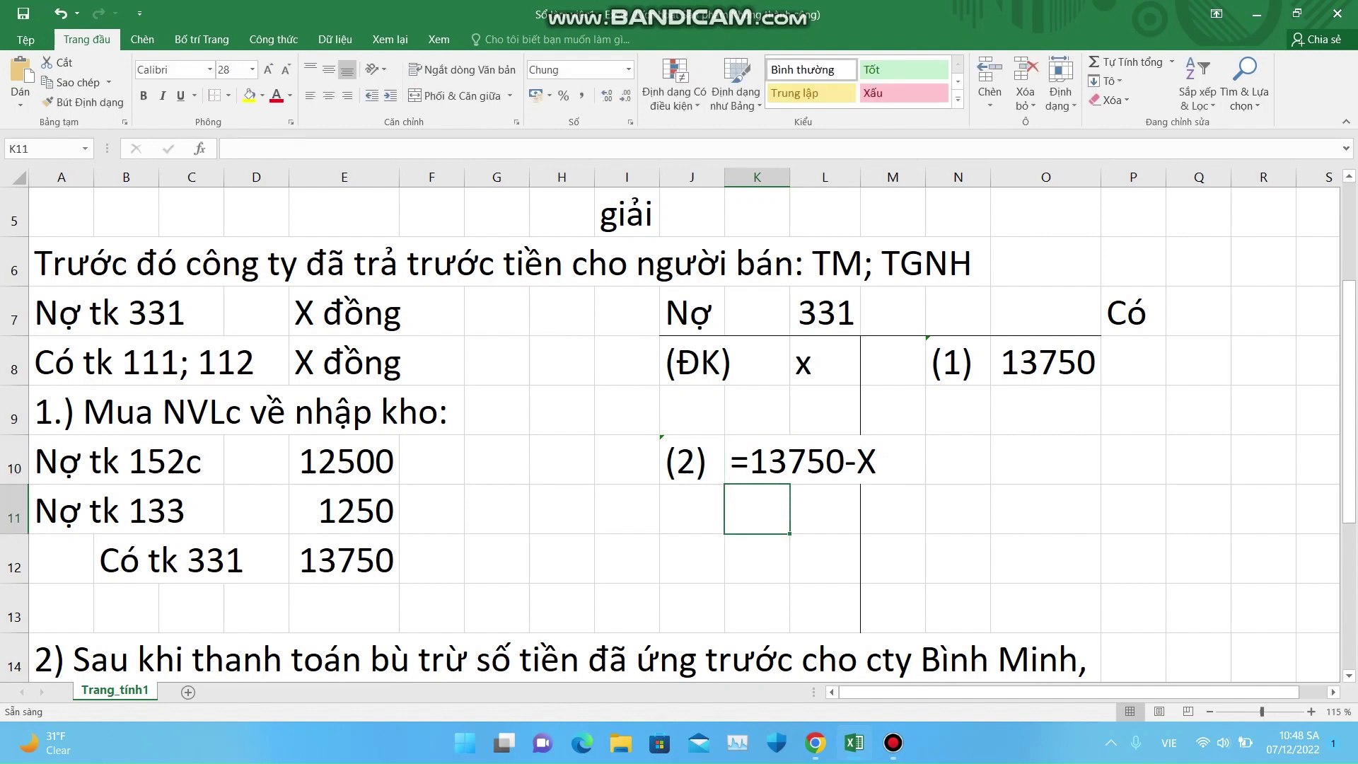
pyautogui.moveTo(860, 177); pyautogui.dragTo(898, 177)
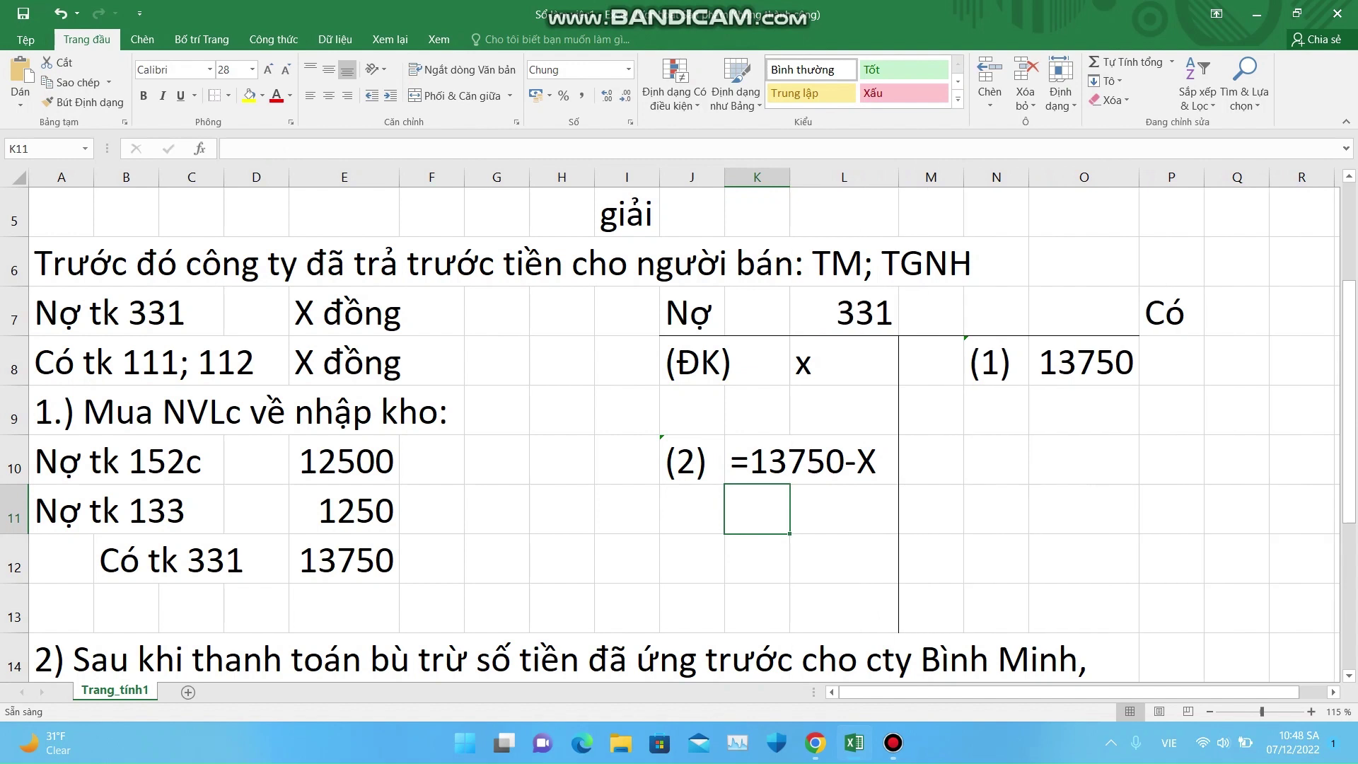
# Step: Put a thick box border around J11:O11 as the T-account's totals row
pyautogui.moveTo(692, 509); pyautogui.dragTo(1090, 509)
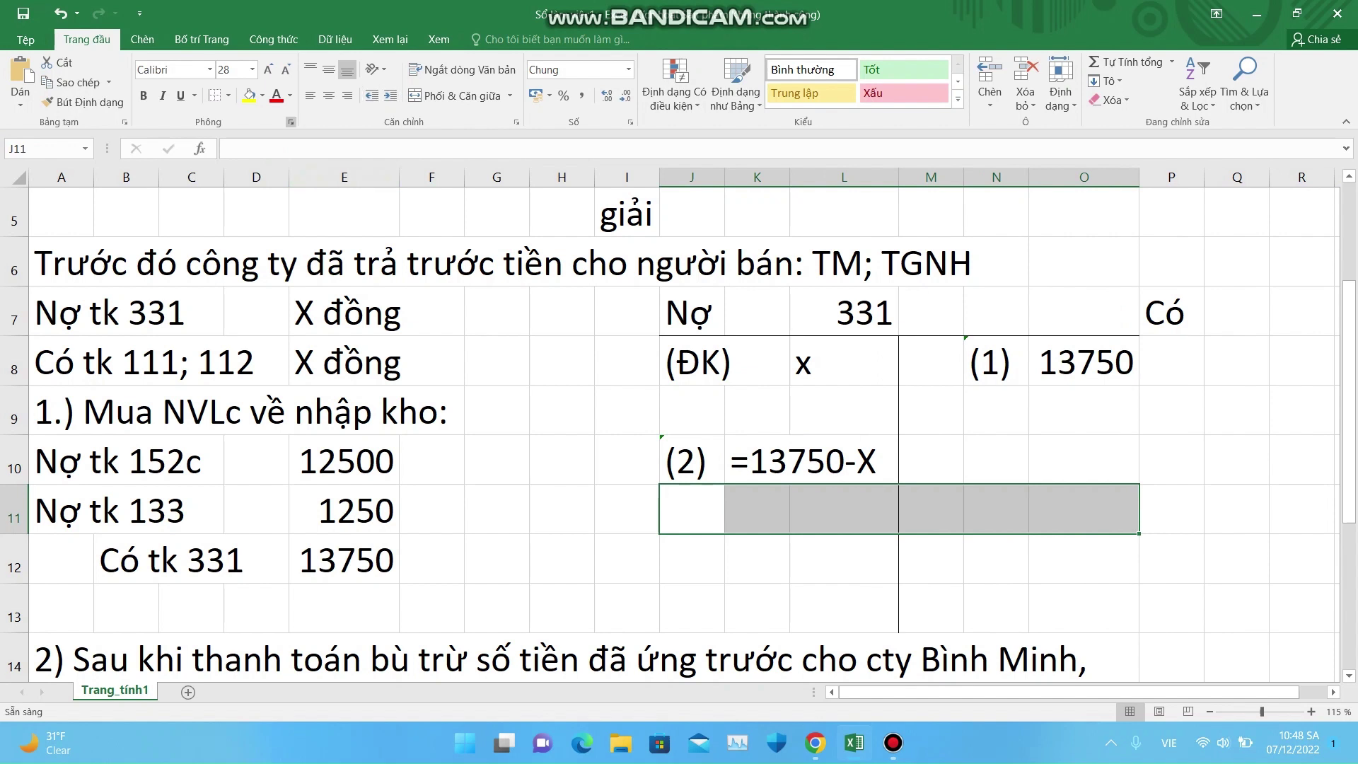
pyautogui.click(228, 95)
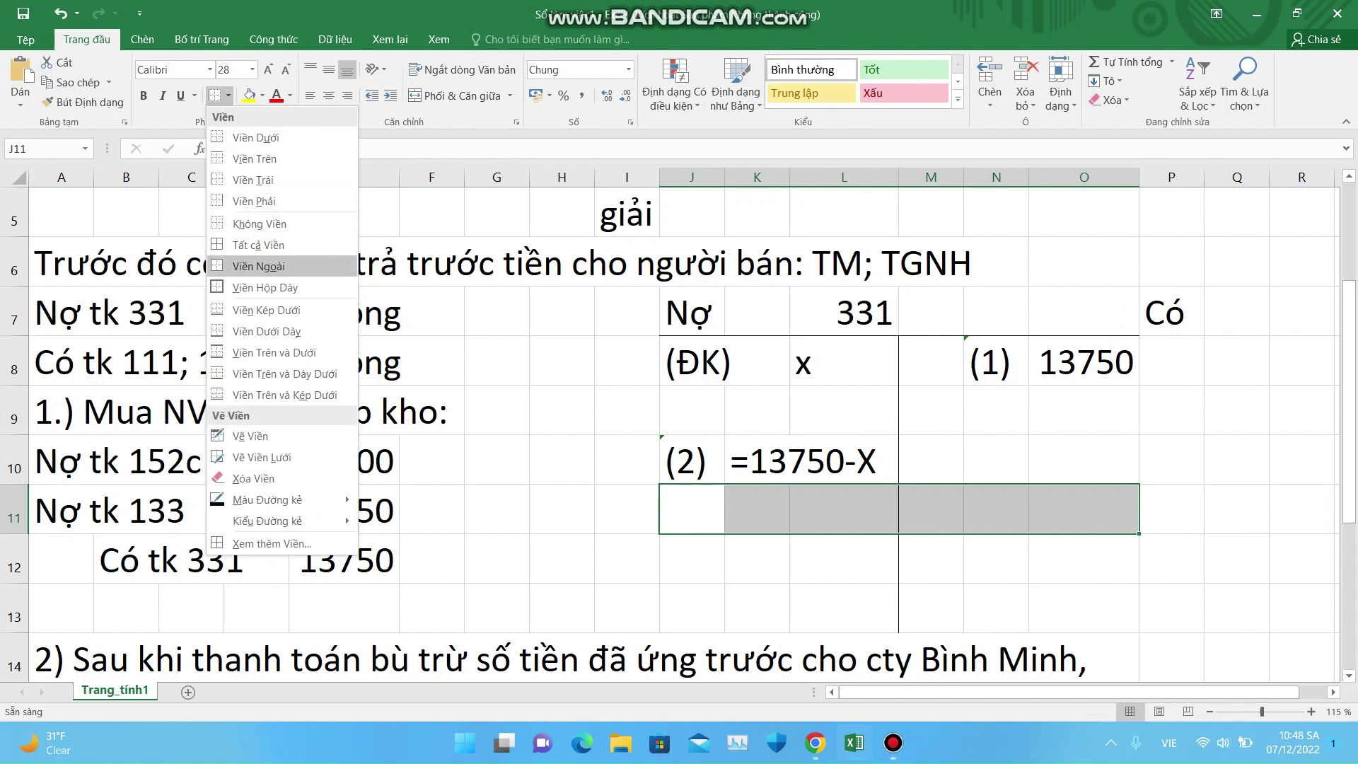
pyautogui.click(262, 287)
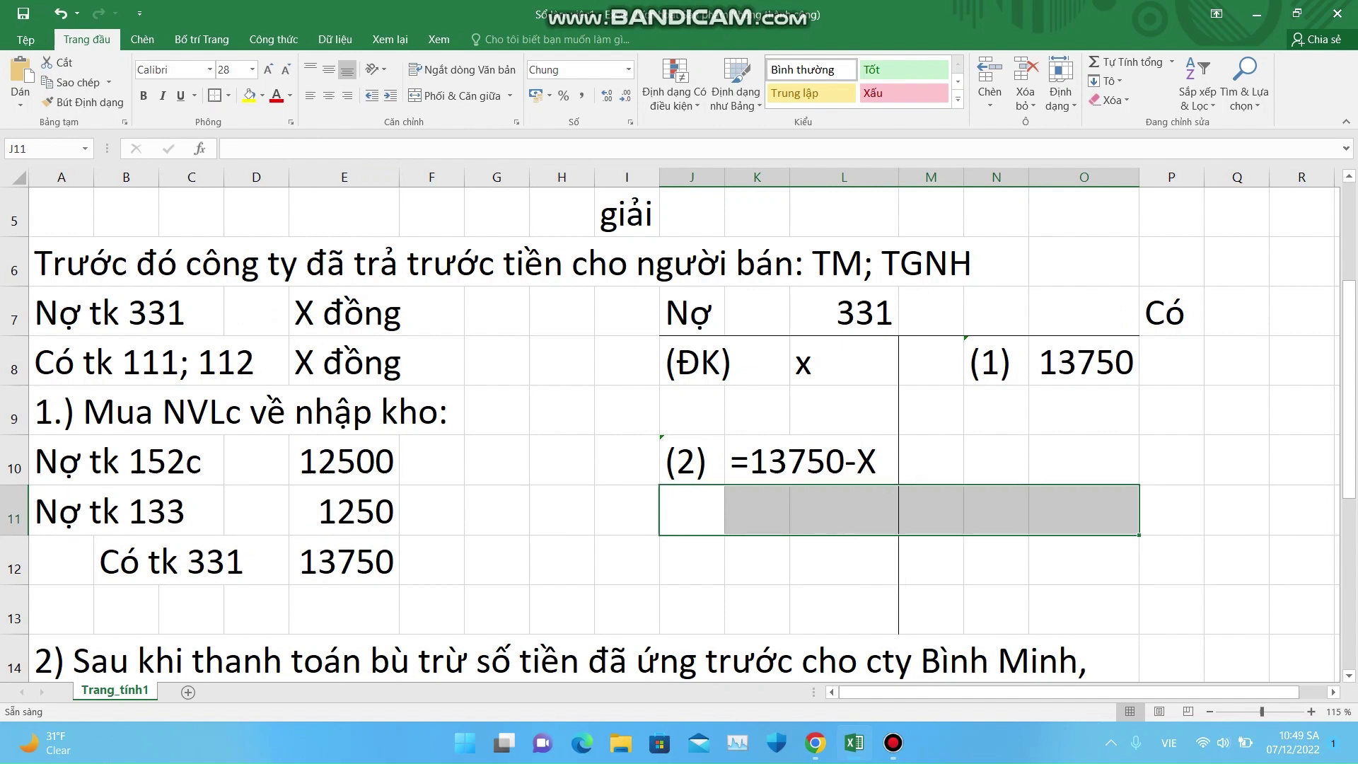
pyautogui.click(757, 560)
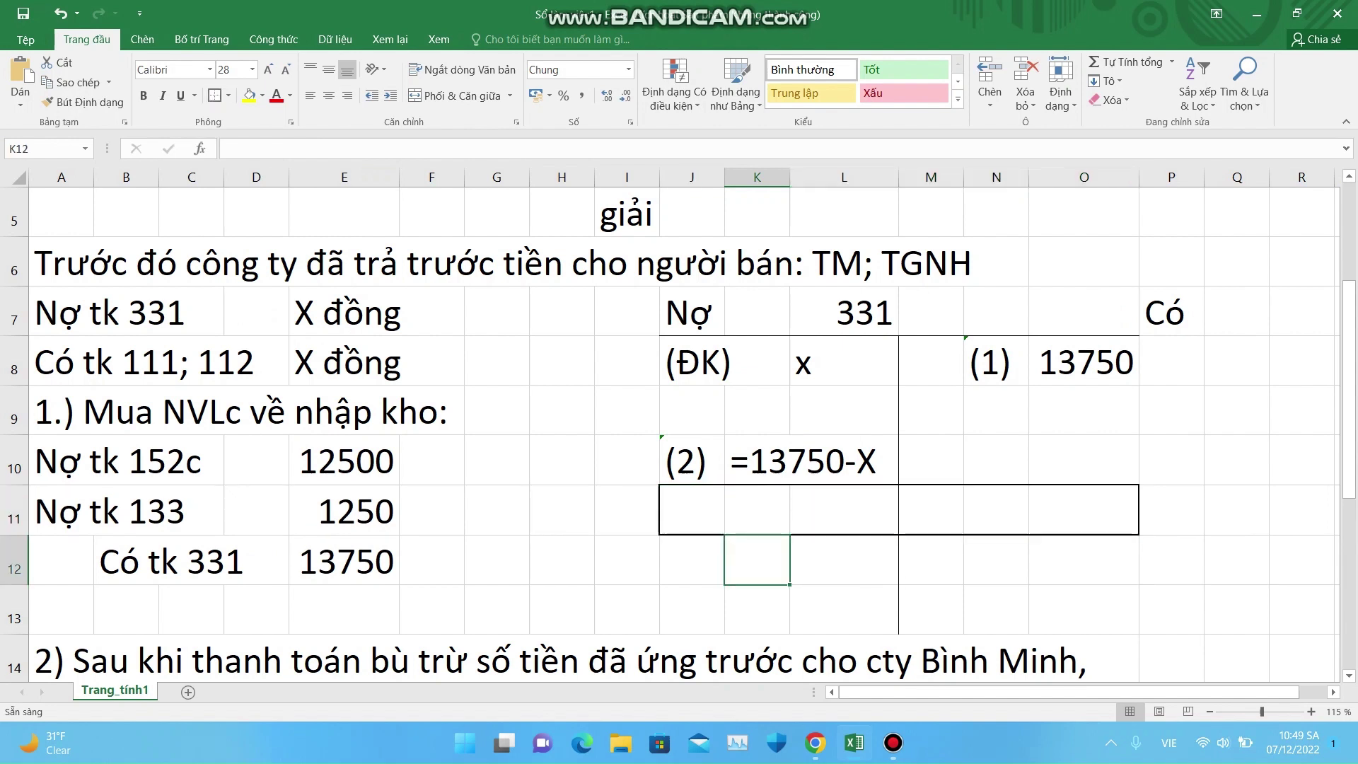
# Step: Enter the closing balance CK=0 in cell M12 below the totals row
pyautogui.click(931, 560)
pyautogui.write('CK')
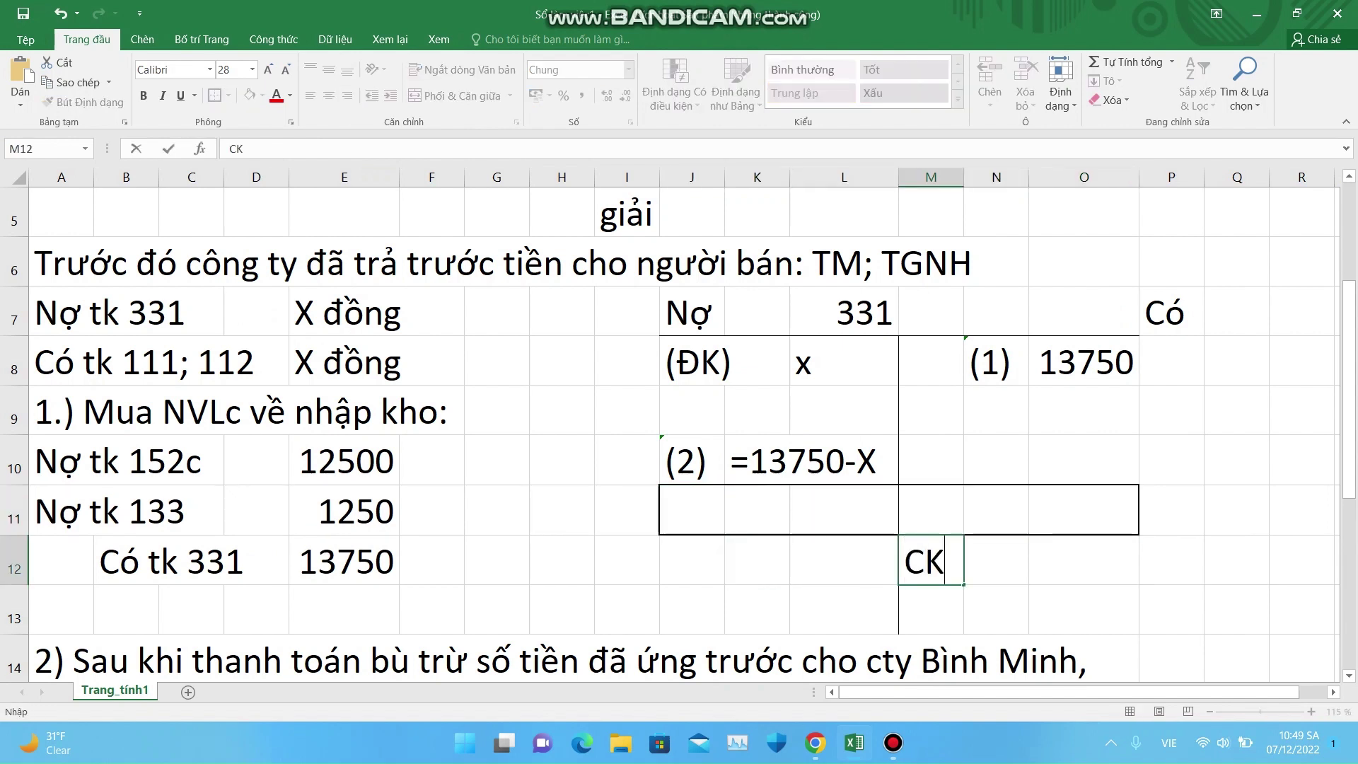
pyautogui.write('=0')
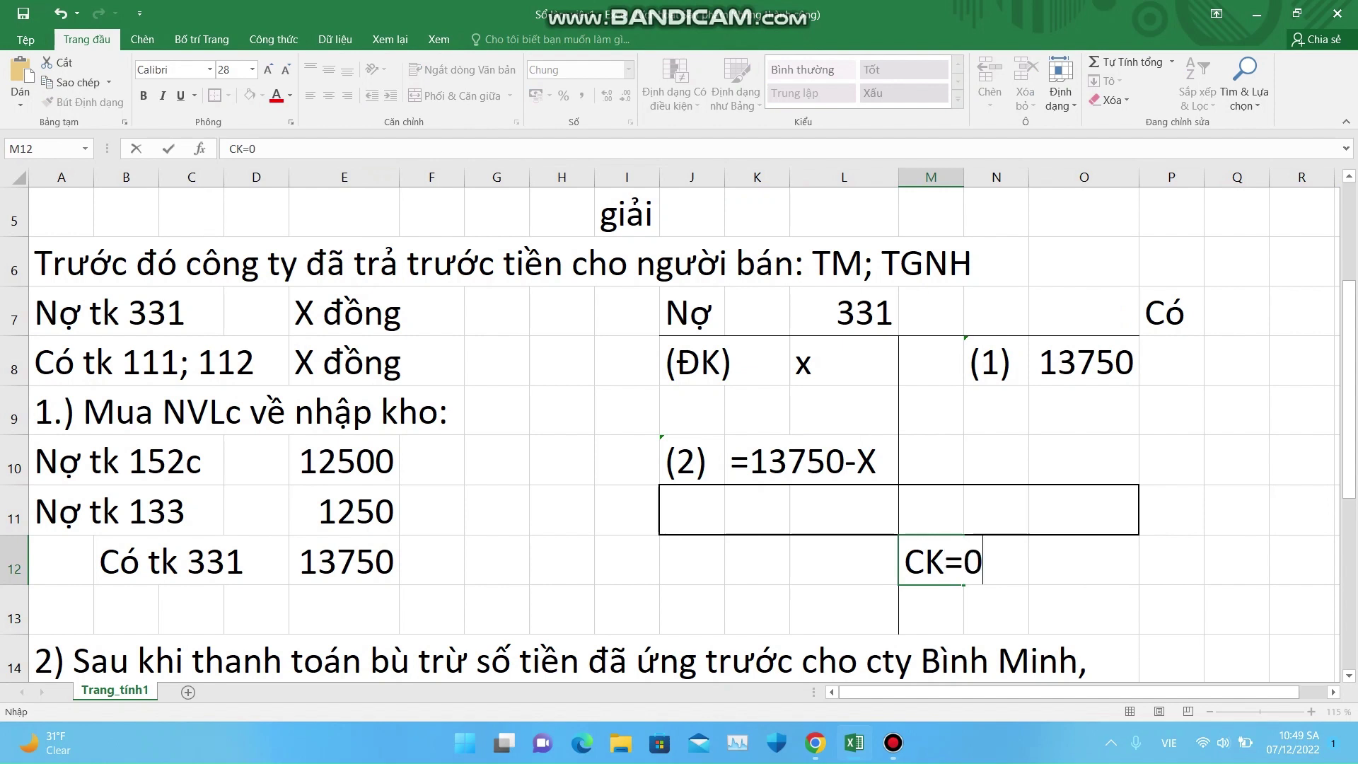
# Step: Enter 13750 as the credit total in O11 and as the debit total in L11
pyautogui.click(1084, 510)
pyautogui.write('1')
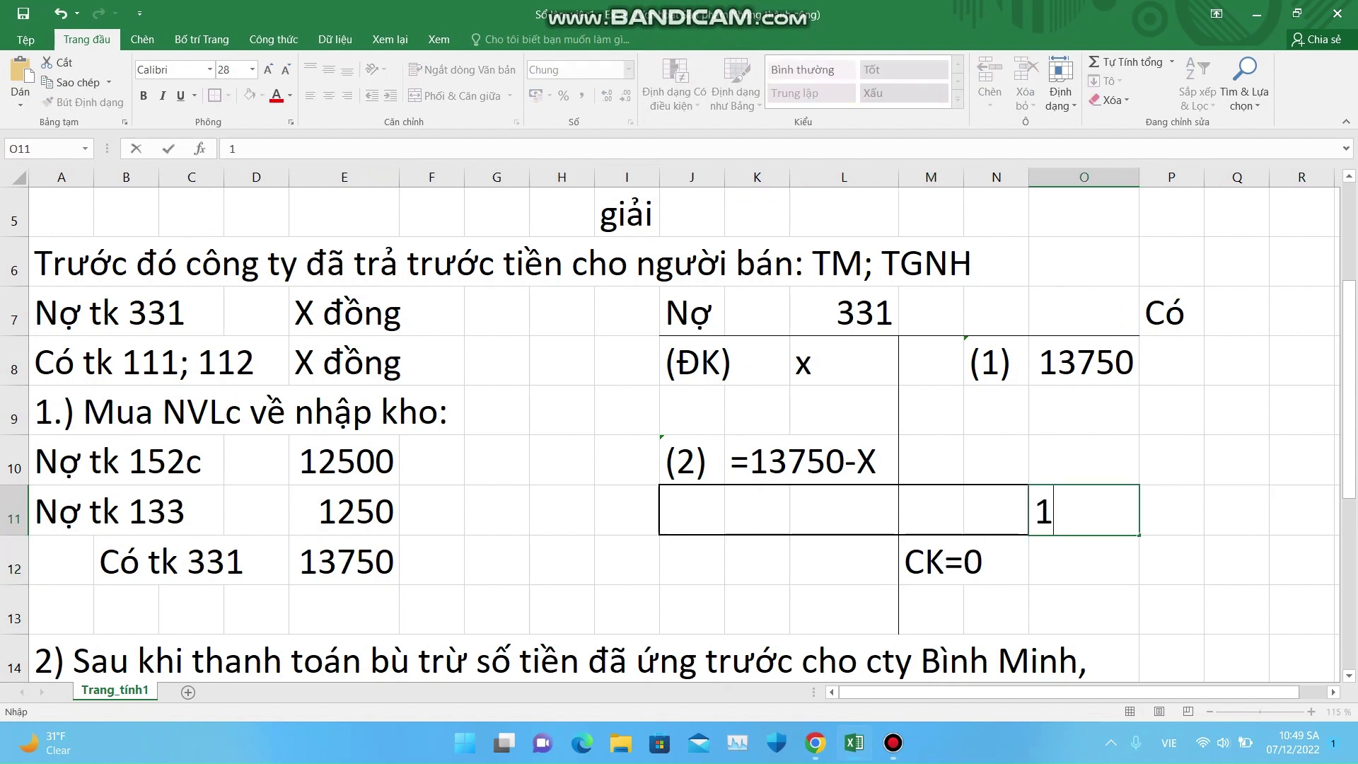
pyautogui.write('3750')
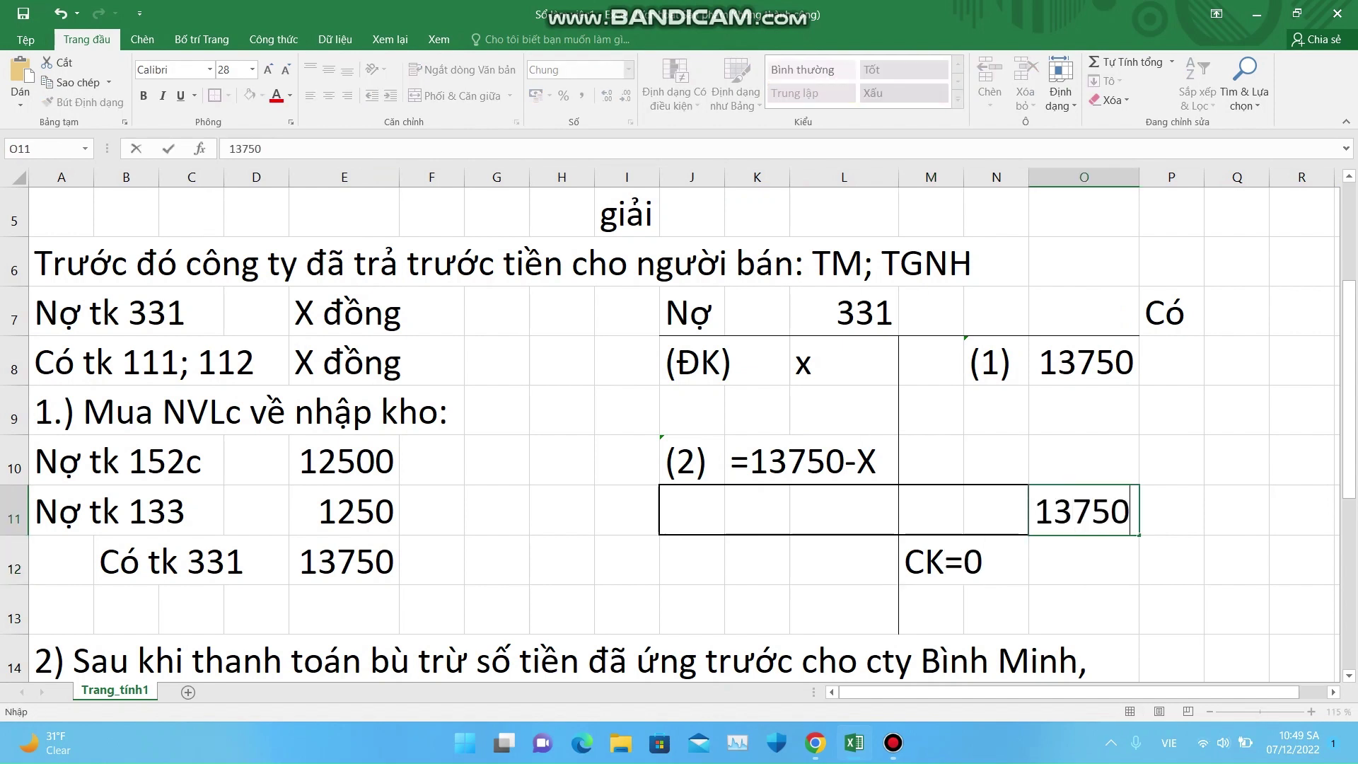
pyautogui.click(844, 509)
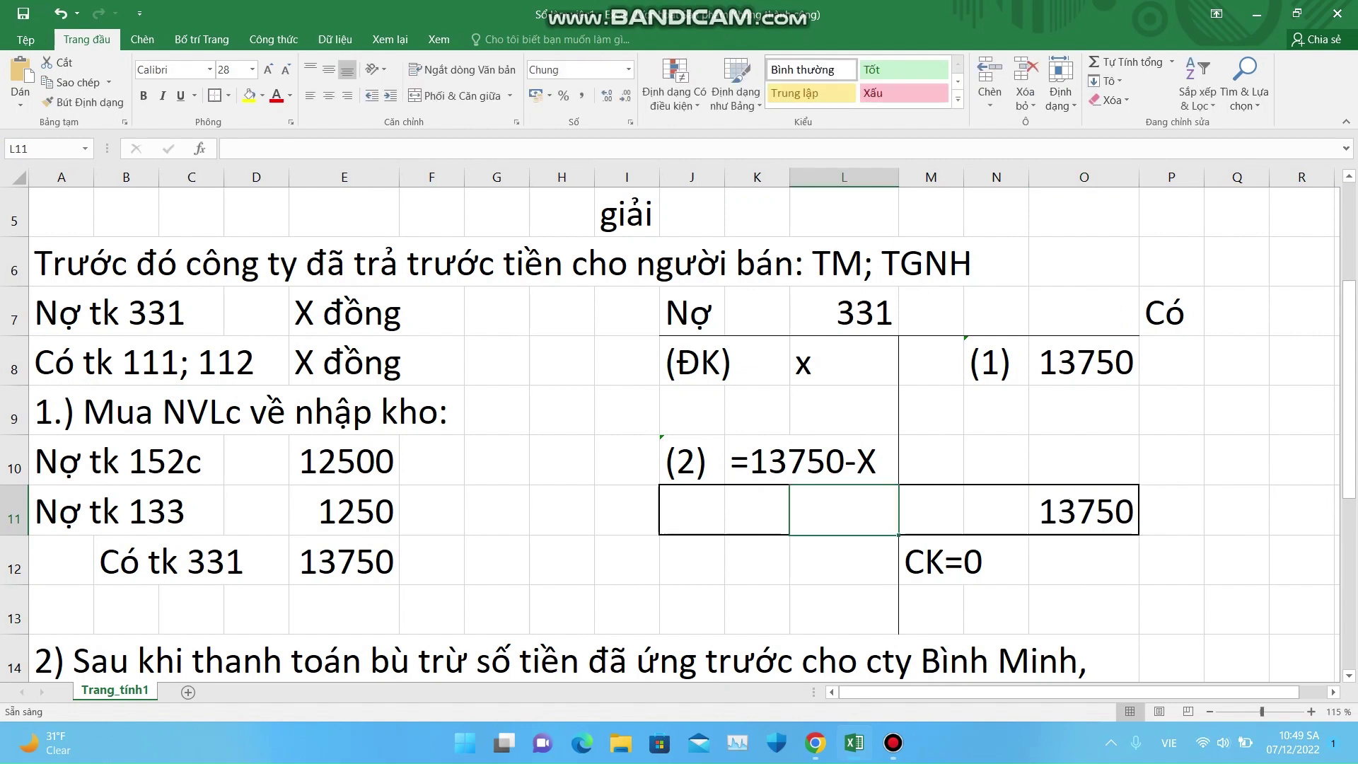
pyautogui.write('13750')
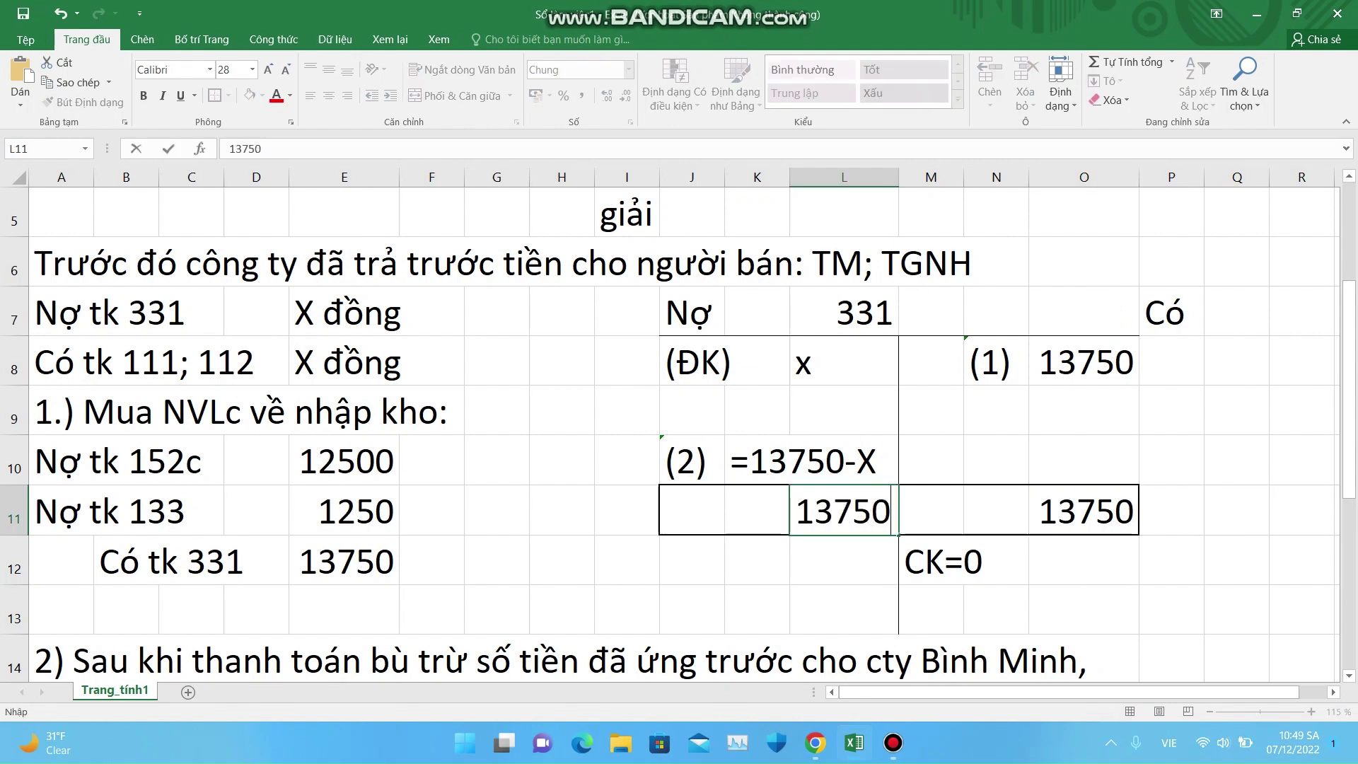
pyautogui.press('Return')
pyautogui.click(627, 560)
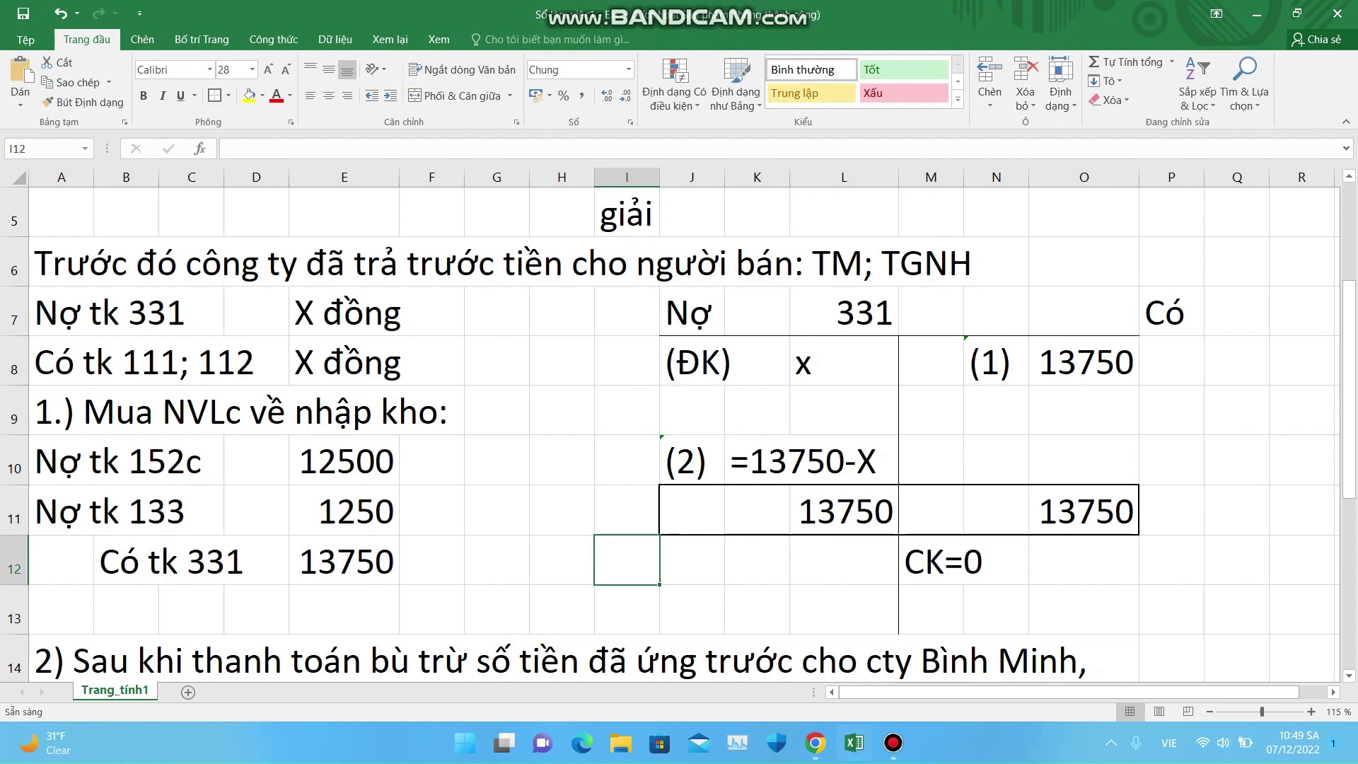
# Step: Review the worksheet from the remaining-payment entries in rows 17 and 18 back up to the question in the first rows
pyautogui.press('Down')
pyautogui.press('Down')
pyautogui.press('Down')
pyautogui.press('Down')
pyautogui.press('Down')
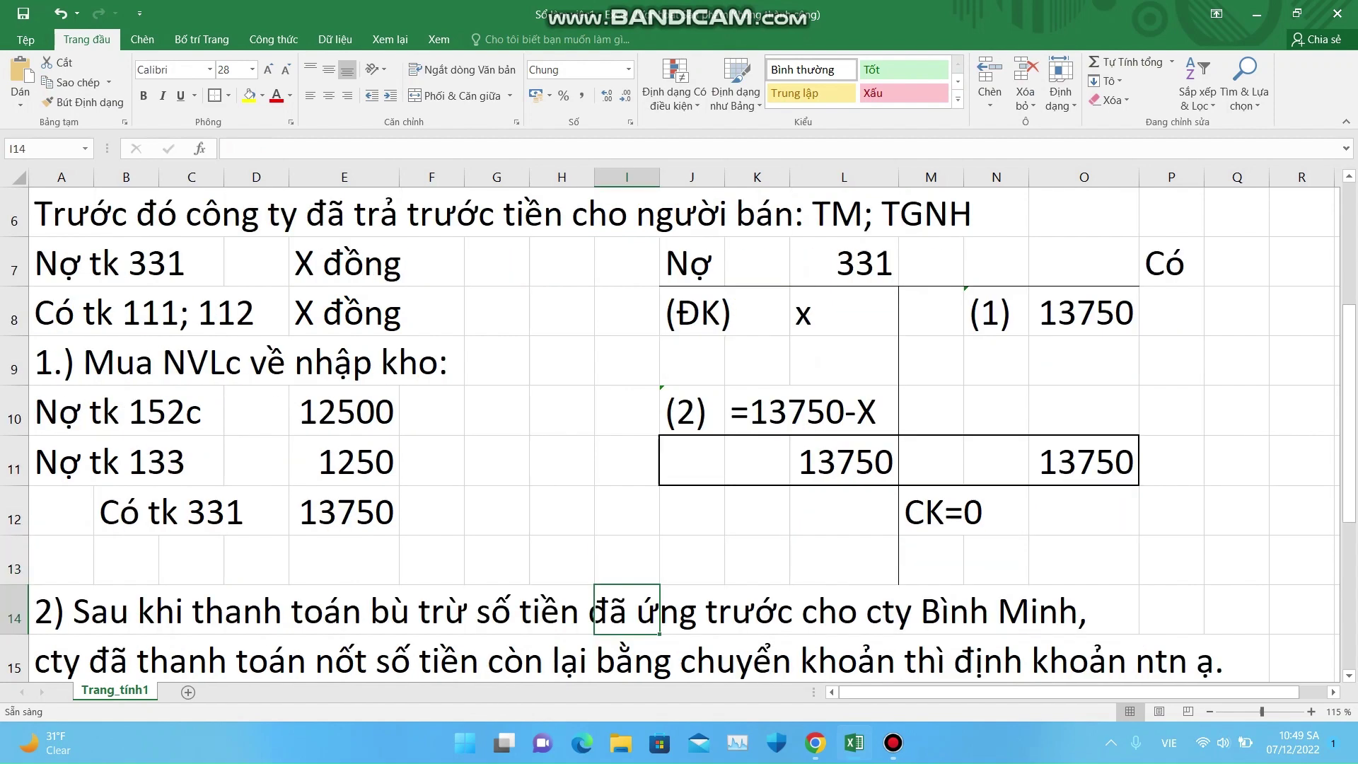
pyautogui.press('Down')
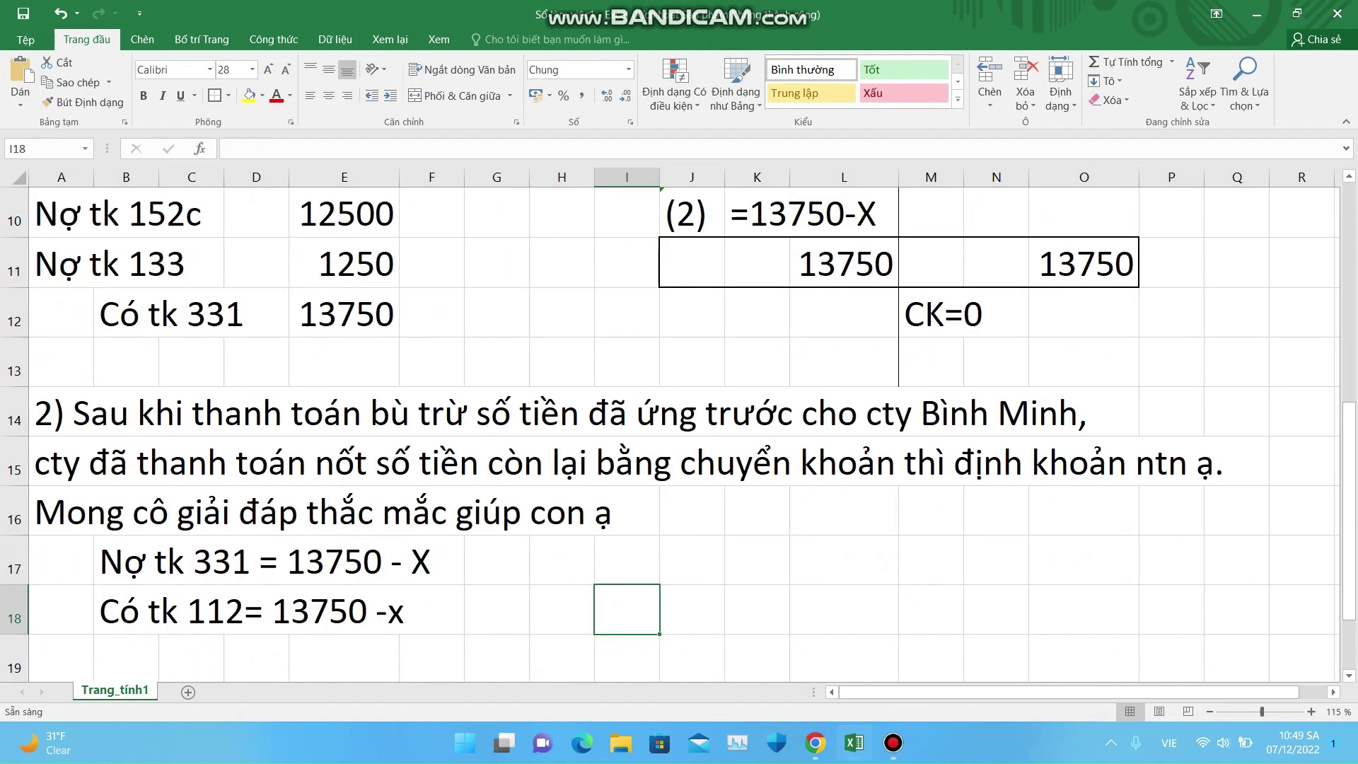
pyautogui.press('Up')
pyautogui.press('Up')
pyautogui.press('Up')
pyautogui.press('Up')
pyautogui.press('Up')
pyautogui.press('Up')
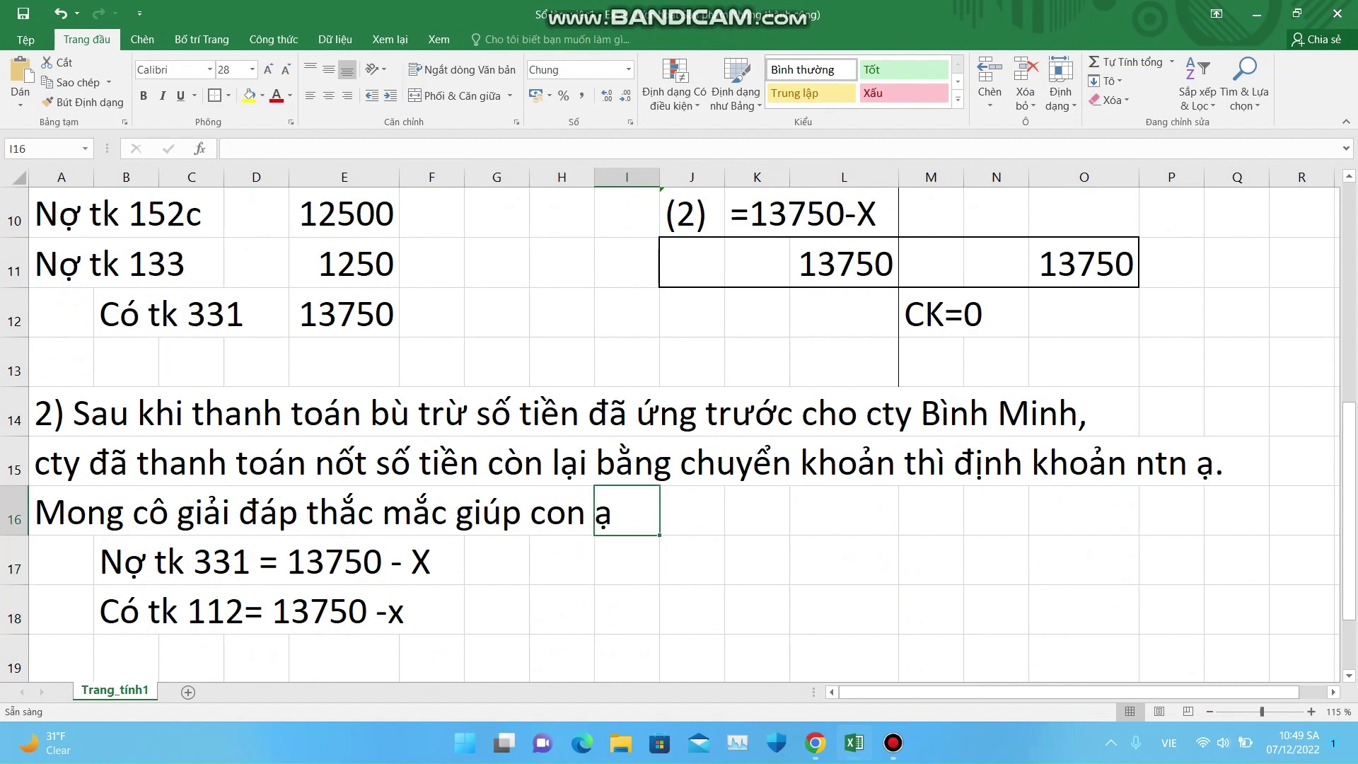
pyautogui.press('Up')
pyautogui.press('Up')
pyautogui.press('Up')
pyautogui.press('Up')
pyautogui.press('Up')
pyautogui.press('Up')
pyautogui.press('Up')
pyautogui.press('Up')
pyautogui.press('Up')
pyautogui.press('Up')
pyautogui.press('Up')
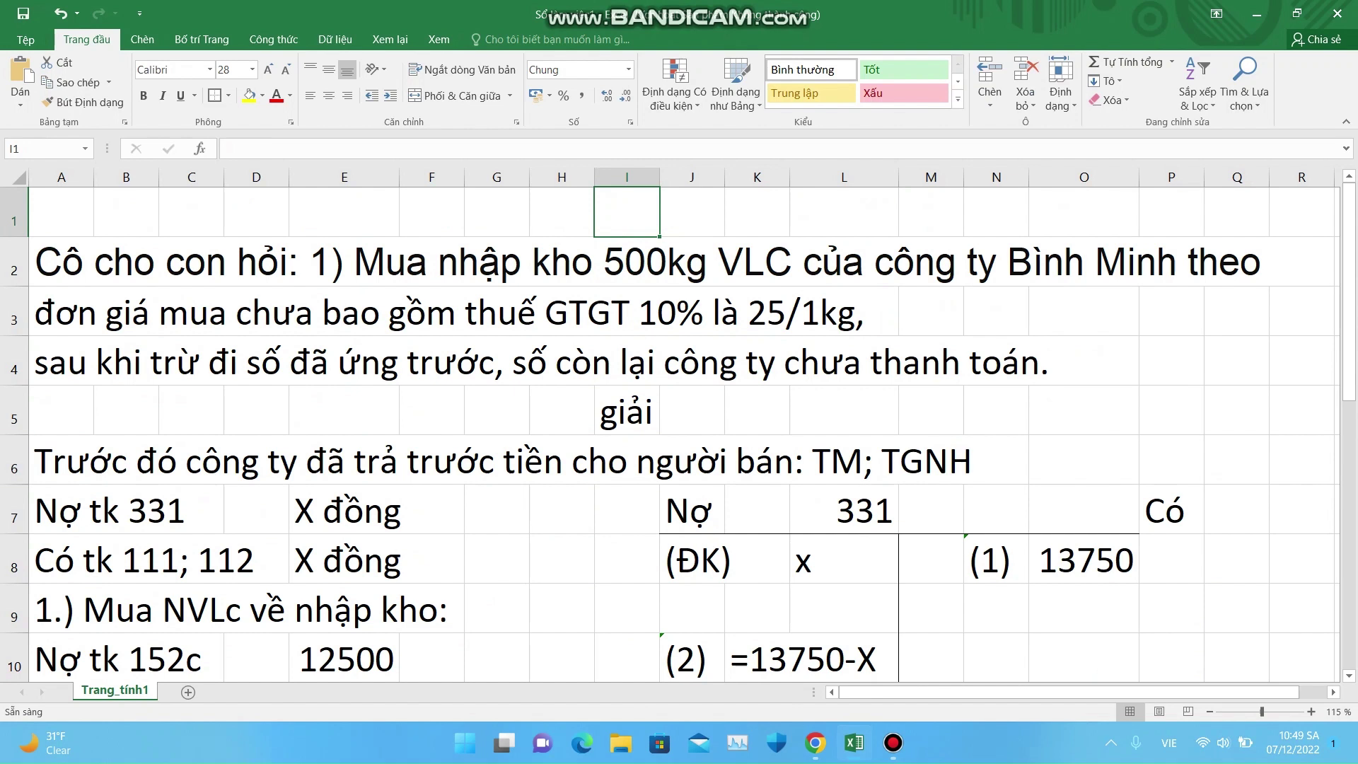
# Step: Highlight the prepayment journal entry in A7:E8 with a yellow fill
pyautogui.moveTo(64, 511); pyautogui.dragTo(382, 563)
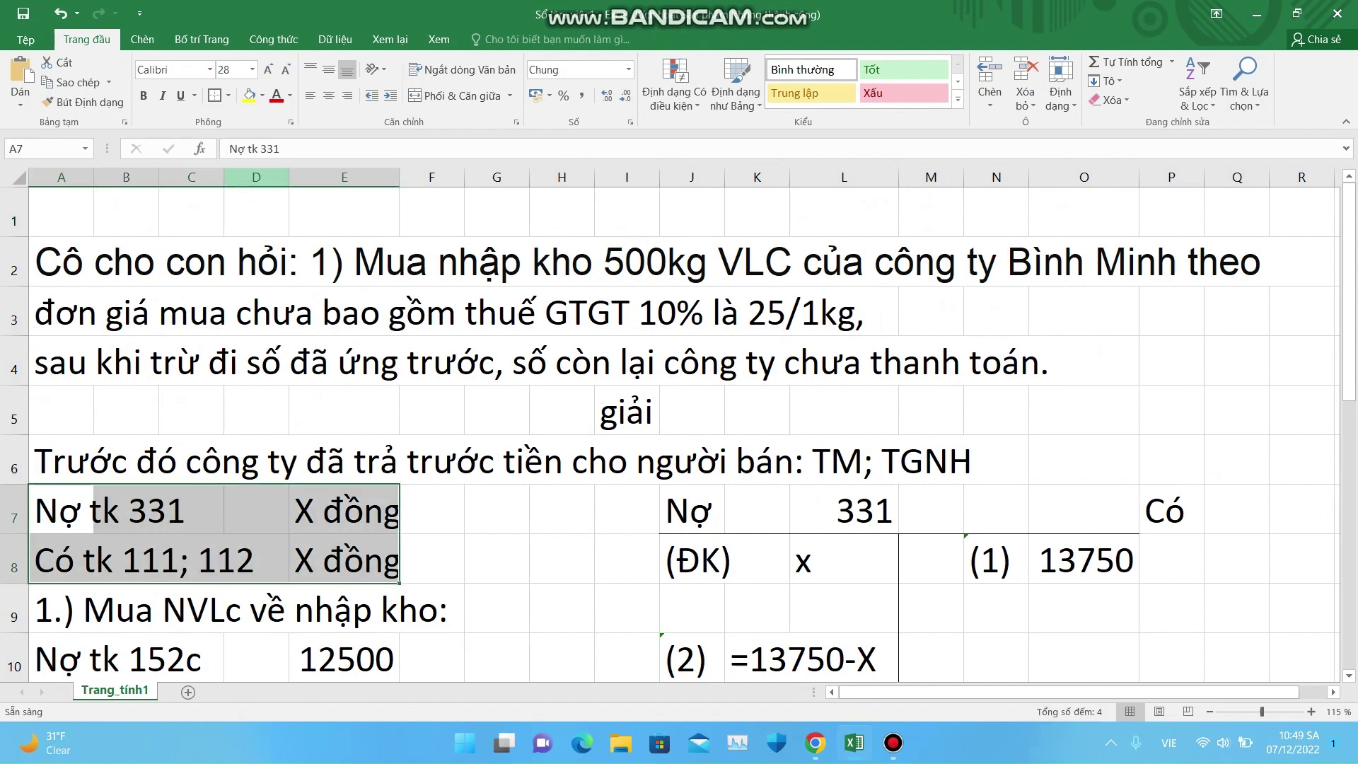
pyautogui.click(249, 96)
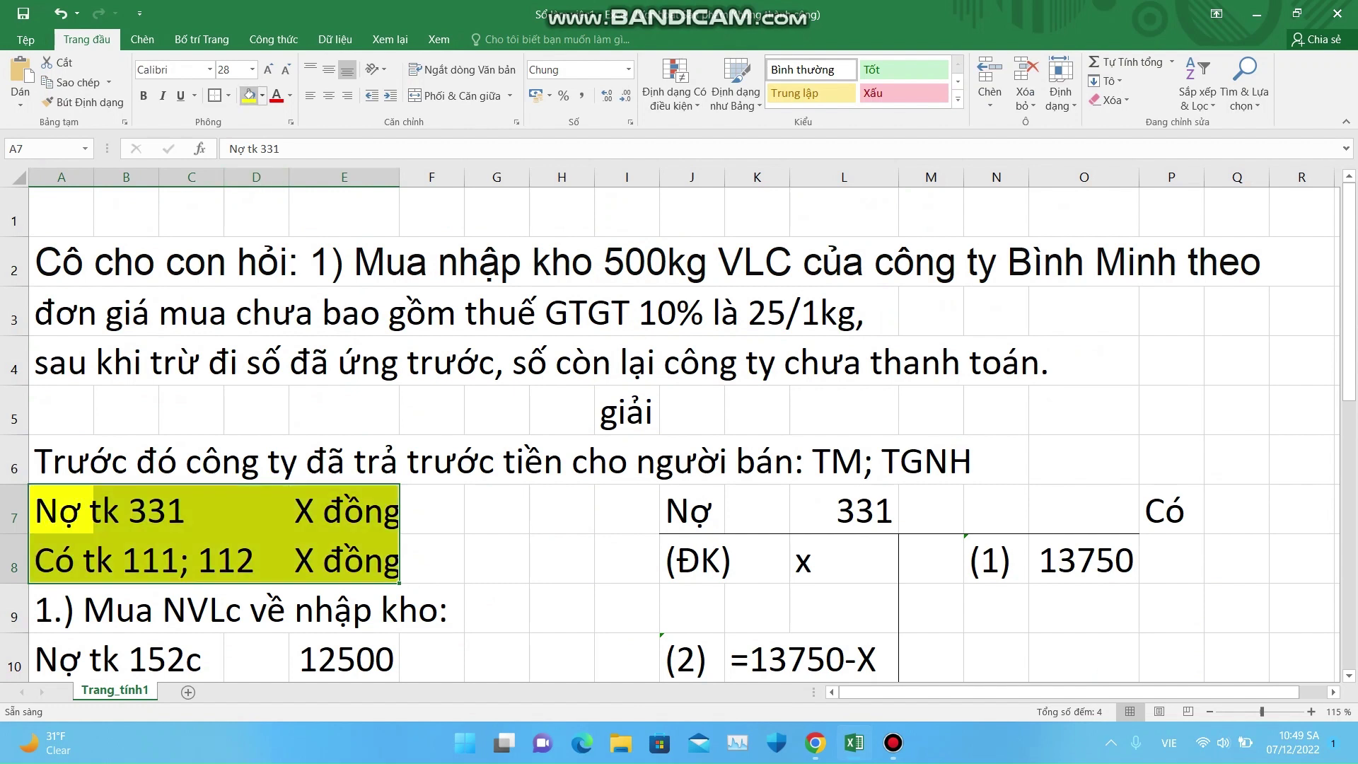
# Step: Highlight the supplier prepayment description in A6:N6 with a yellow fill
pyautogui.click(61, 461)
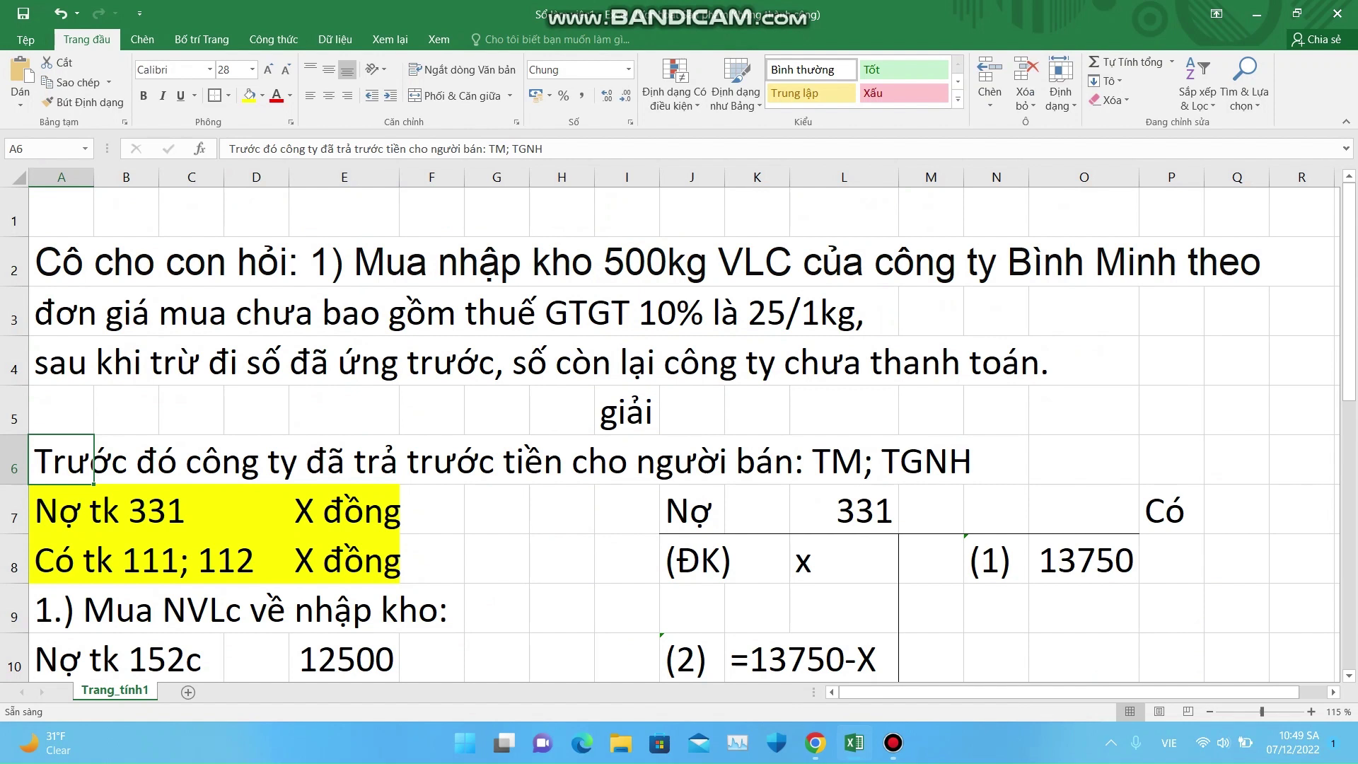
pyautogui.moveTo(61, 460); pyautogui.dragTo(1004, 460)
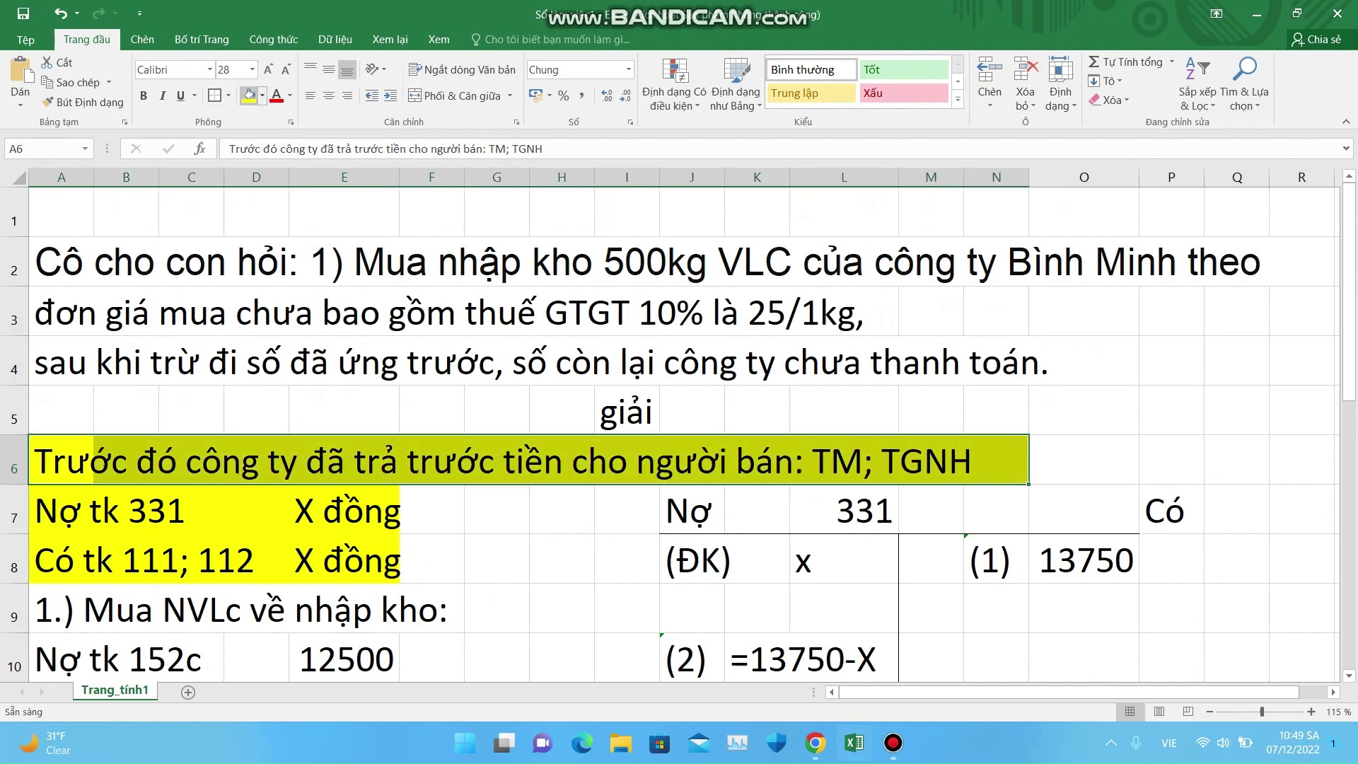
pyautogui.click(249, 95)
pyautogui.click(432, 410)
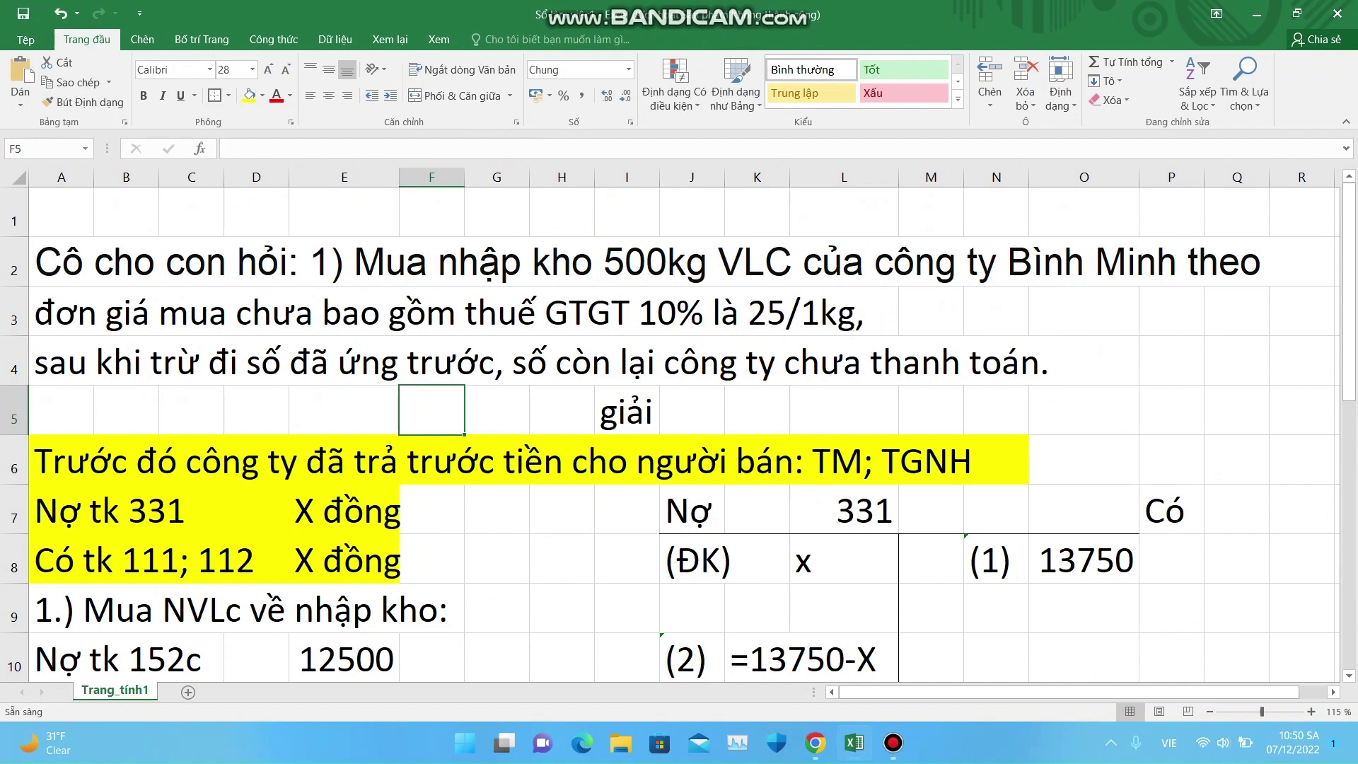
# Step: Examine the purchase entry in rows 9 to 12, the 331 T-account and the remaining-payment entries in rows 17 and 18
pyautogui.click(497, 559)
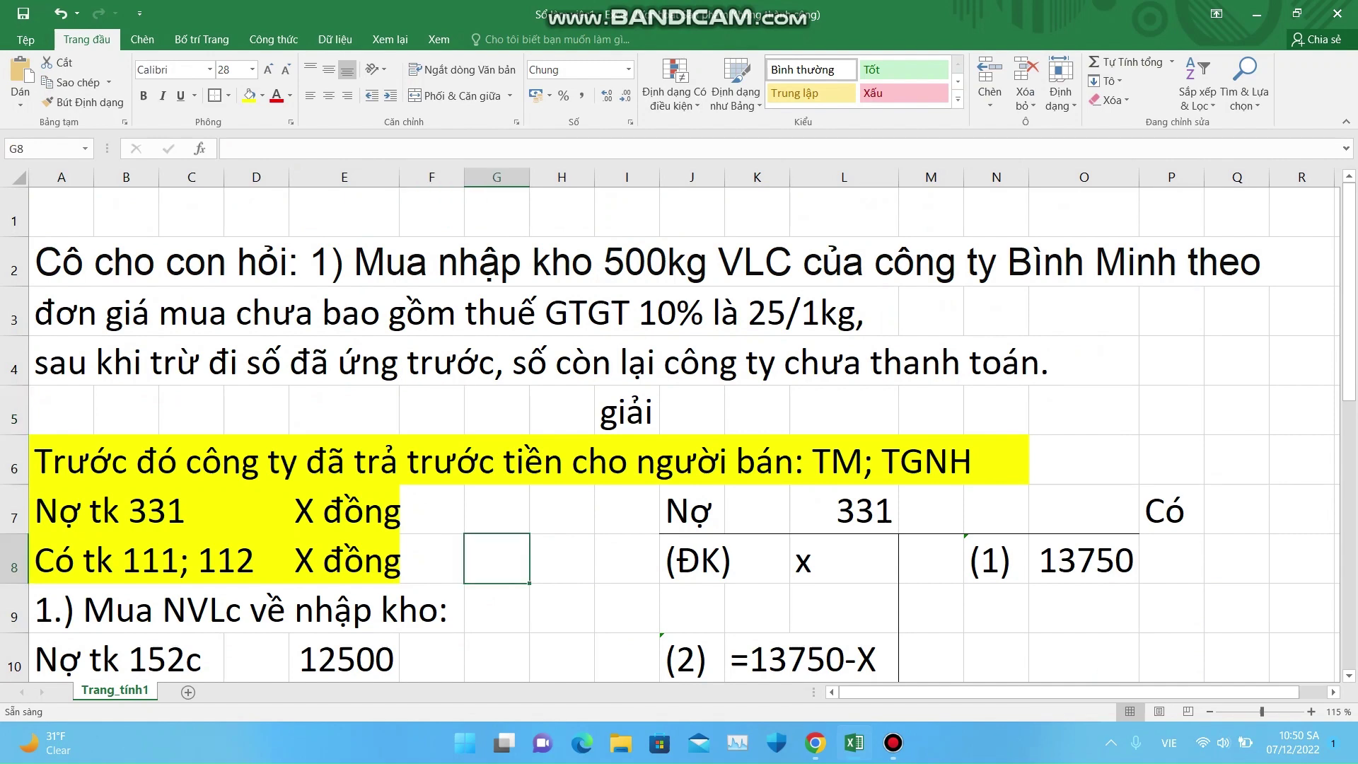
pyautogui.press('Down')
pyautogui.press('Down')
pyautogui.press('Down')
pyautogui.press('Down')
pyautogui.press('Down')
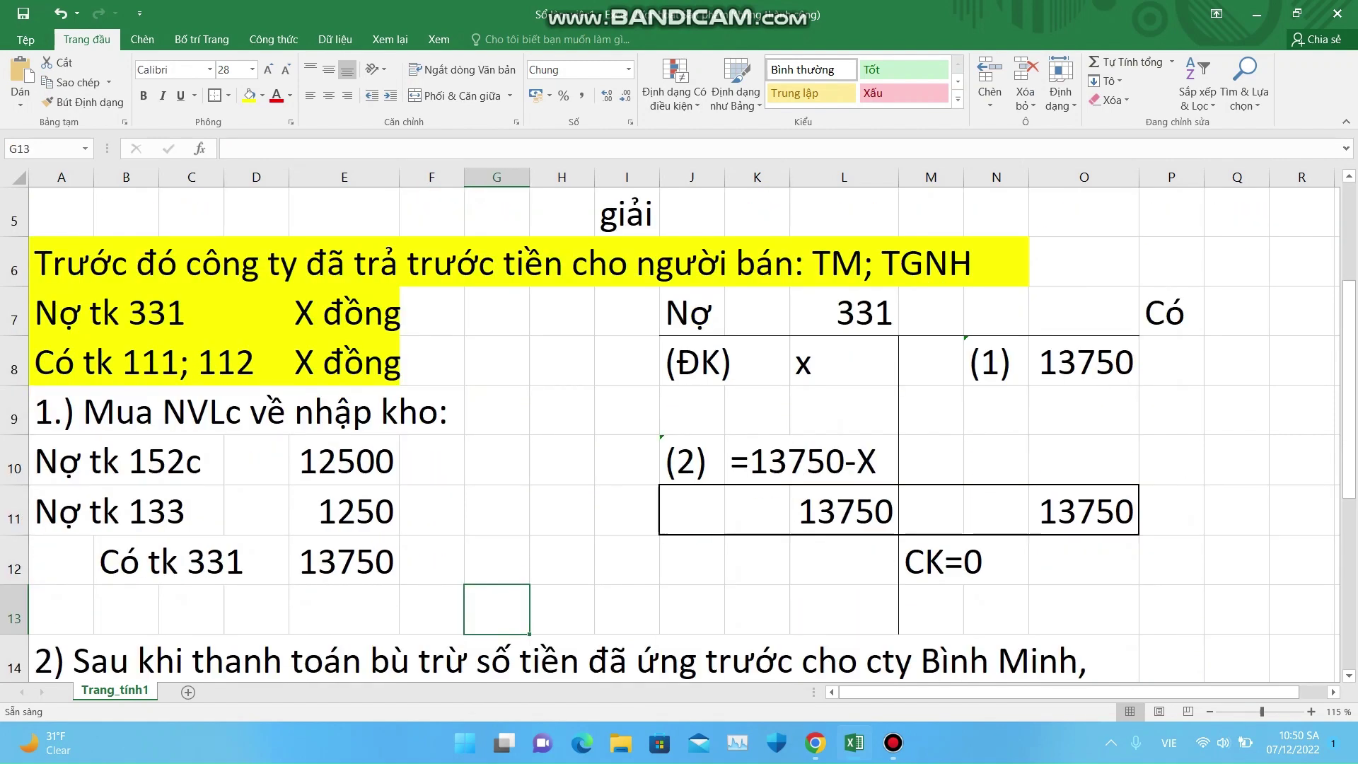
pyautogui.click(431, 560)
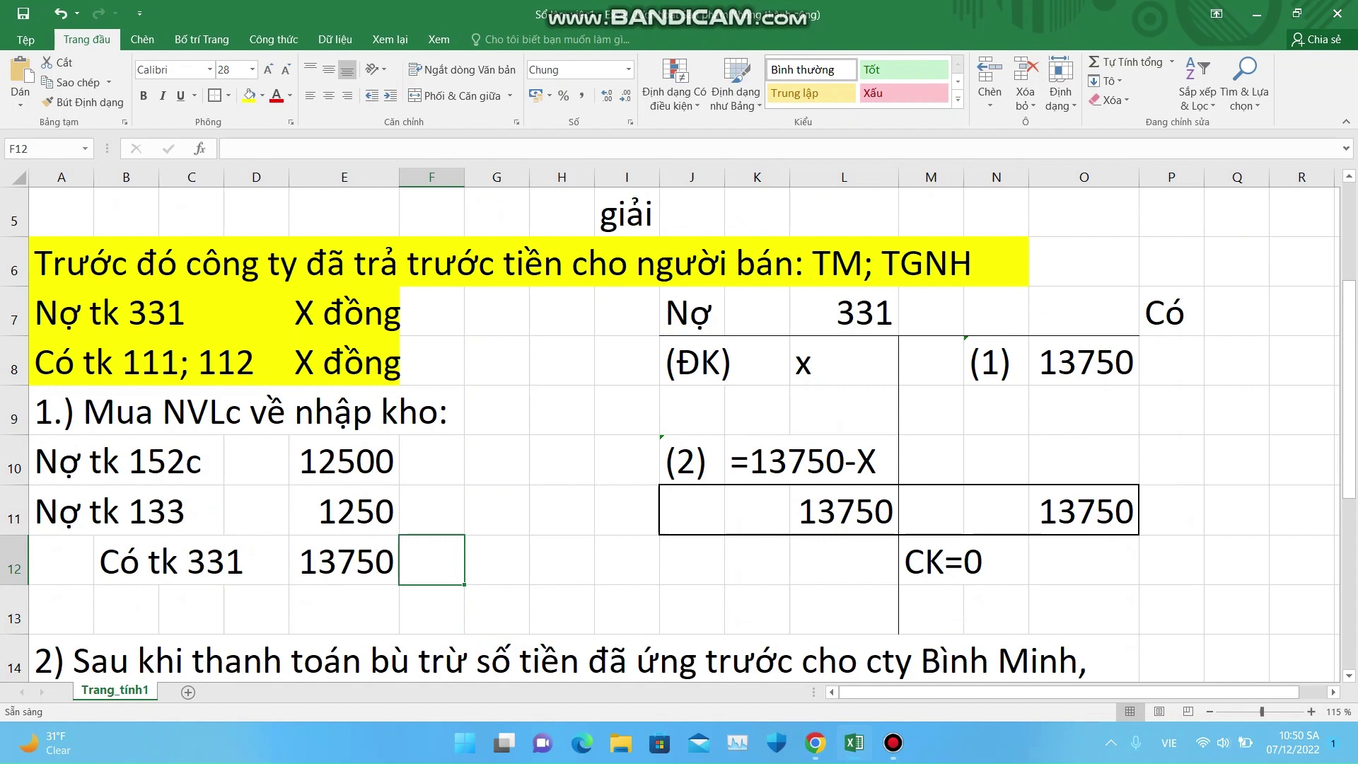
pyautogui.click(562, 560)
pyautogui.click(561, 610)
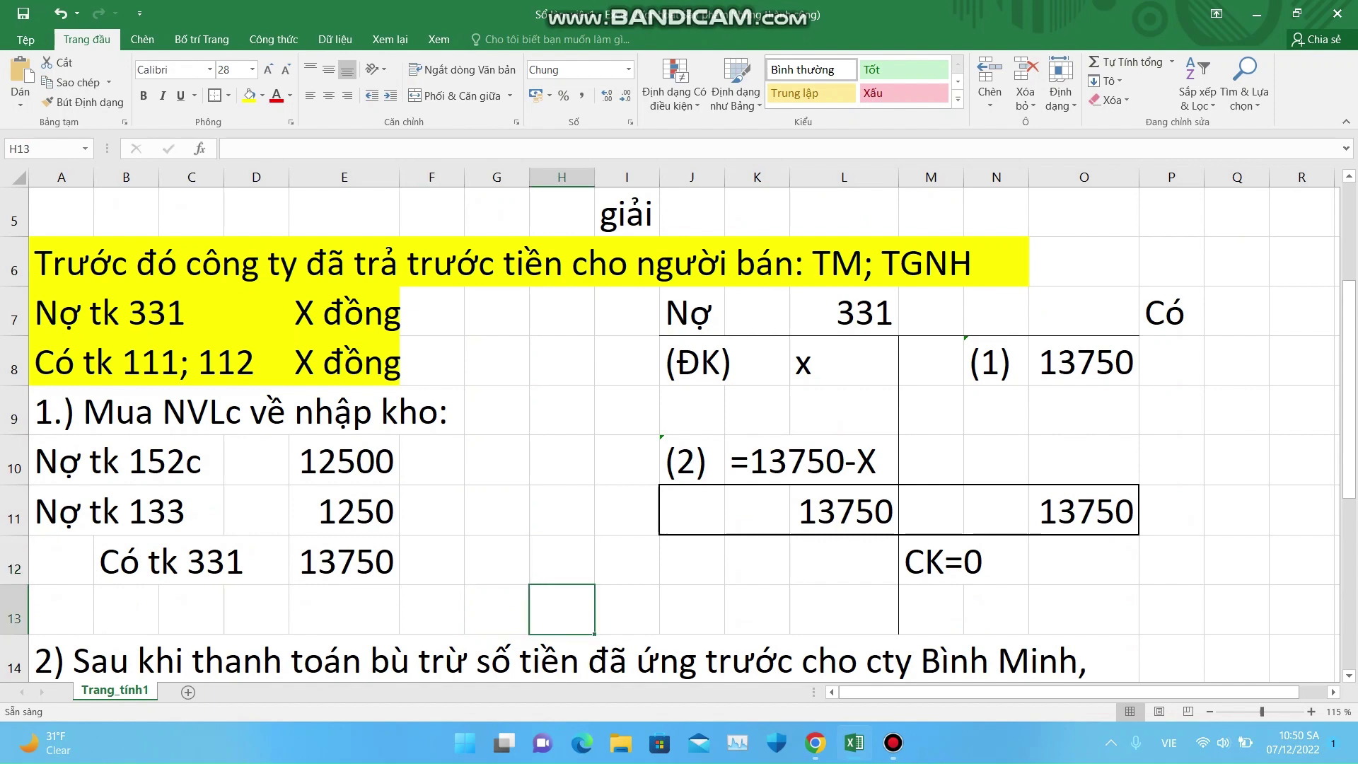
pyautogui.press('Down')
pyautogui.press('Down')
pyautogui.press('Down')
pyautogui.press('Down')
pyautogui.press('Down')
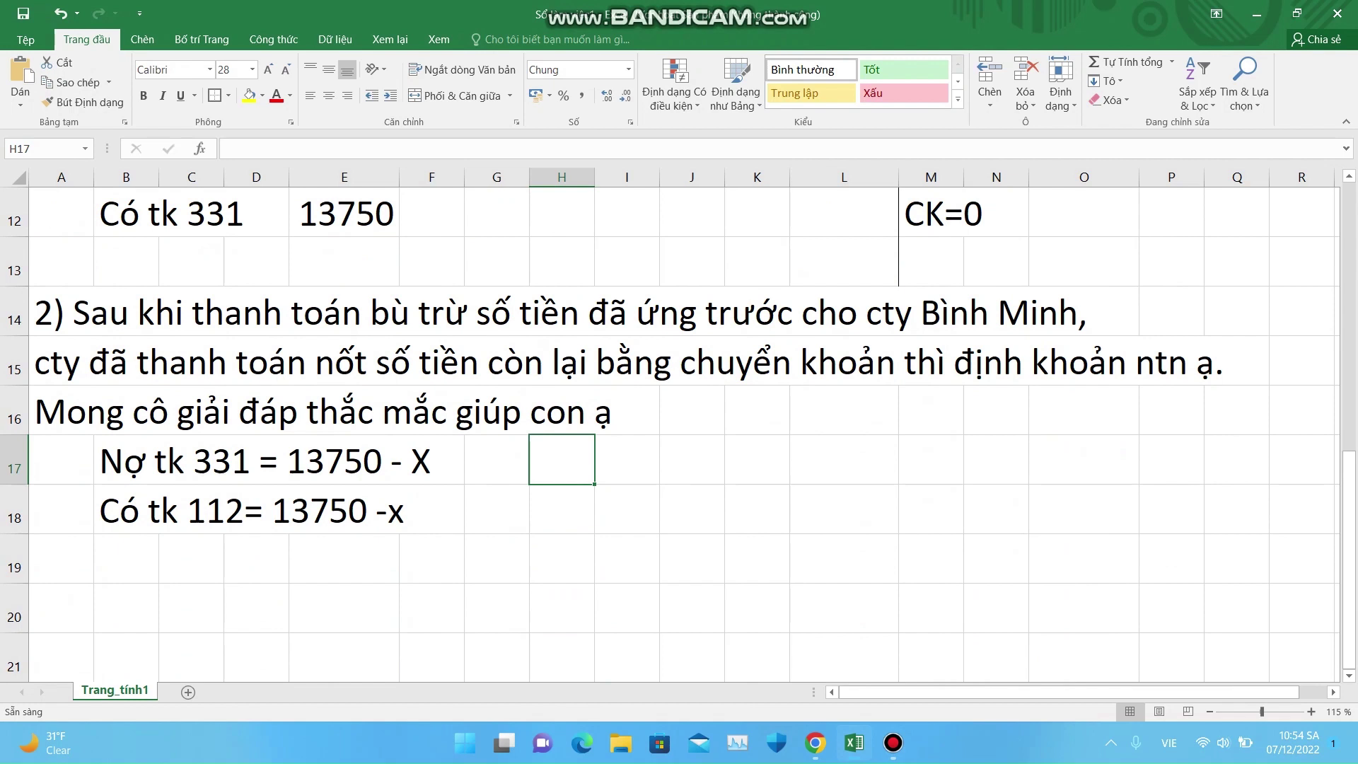
# Step: Highlight the credit amount for account 331 in cell E12 with a yellow fill
pyautogui.click(344, 213)
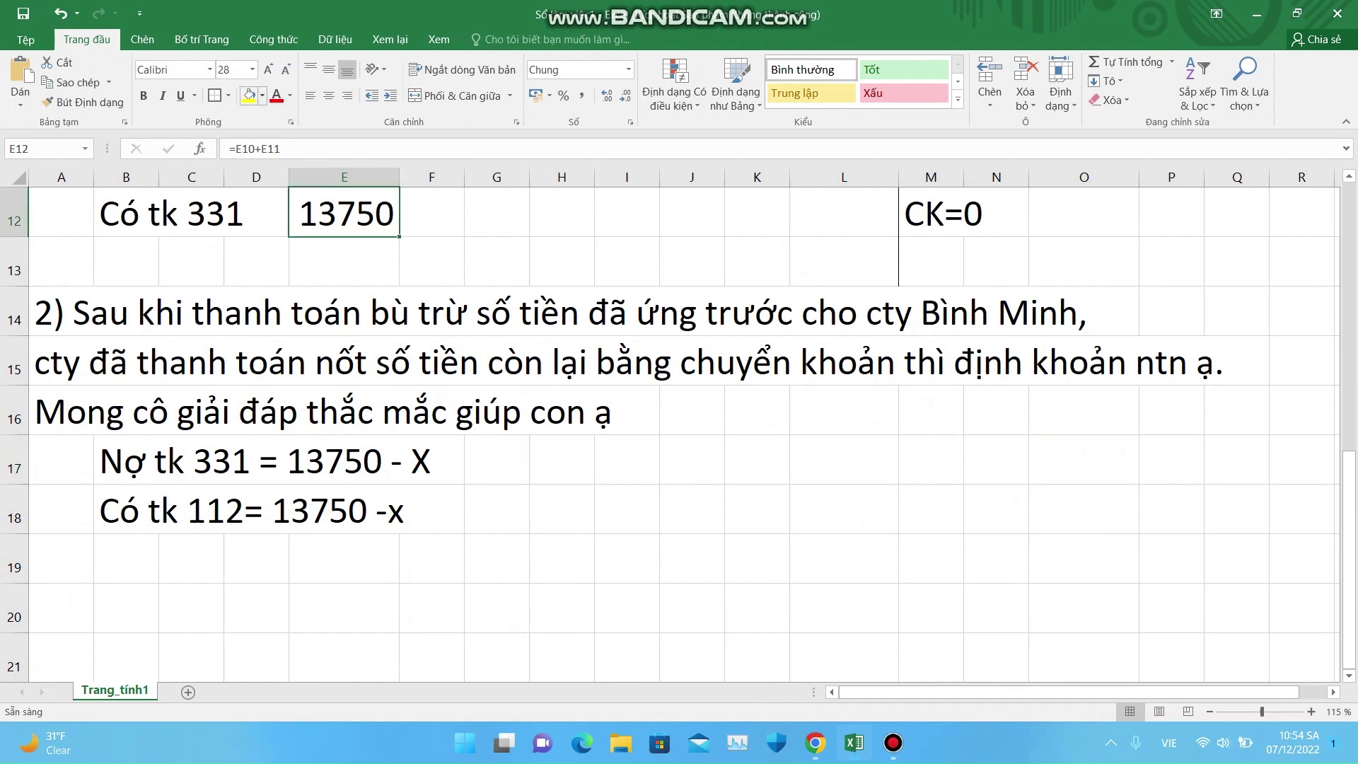
pyautogui.click(249, 95)
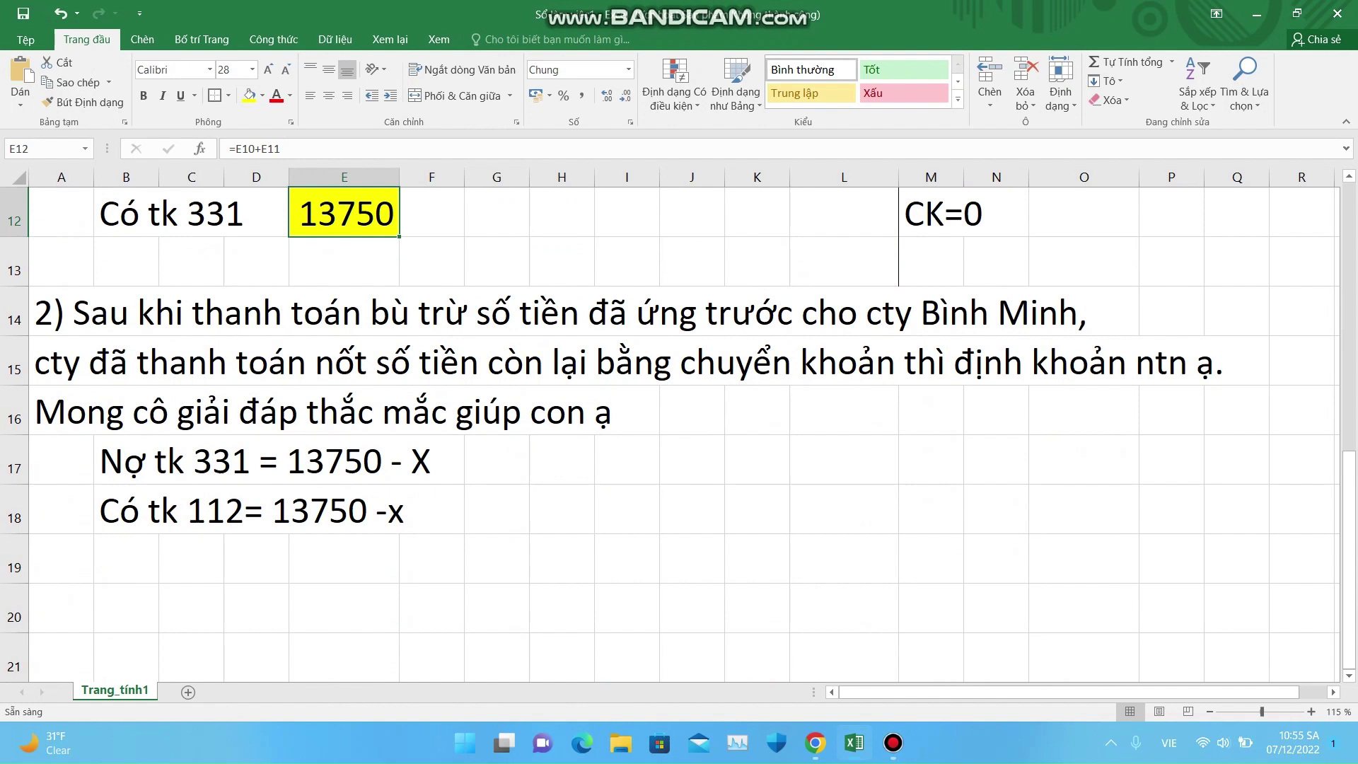
pyautogui.click(431, 460)
pyautogui.click(432, 509)
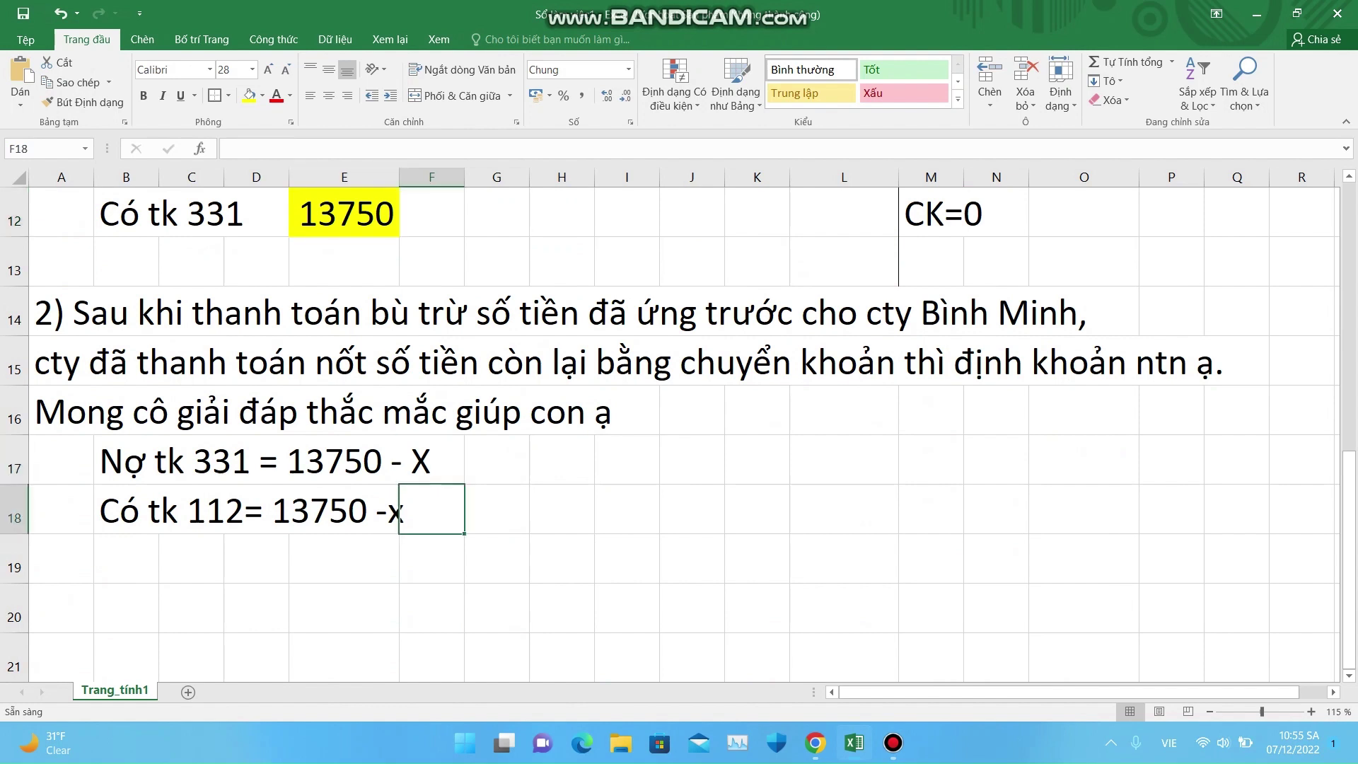
# Step: Review the worksheet from the remaining-payment entries in rows 17 and 18 back up to the question at the start
pyautogui.click(354, 509)
pyautogui.click(431, 509)
pyautogui.click(345, 559)
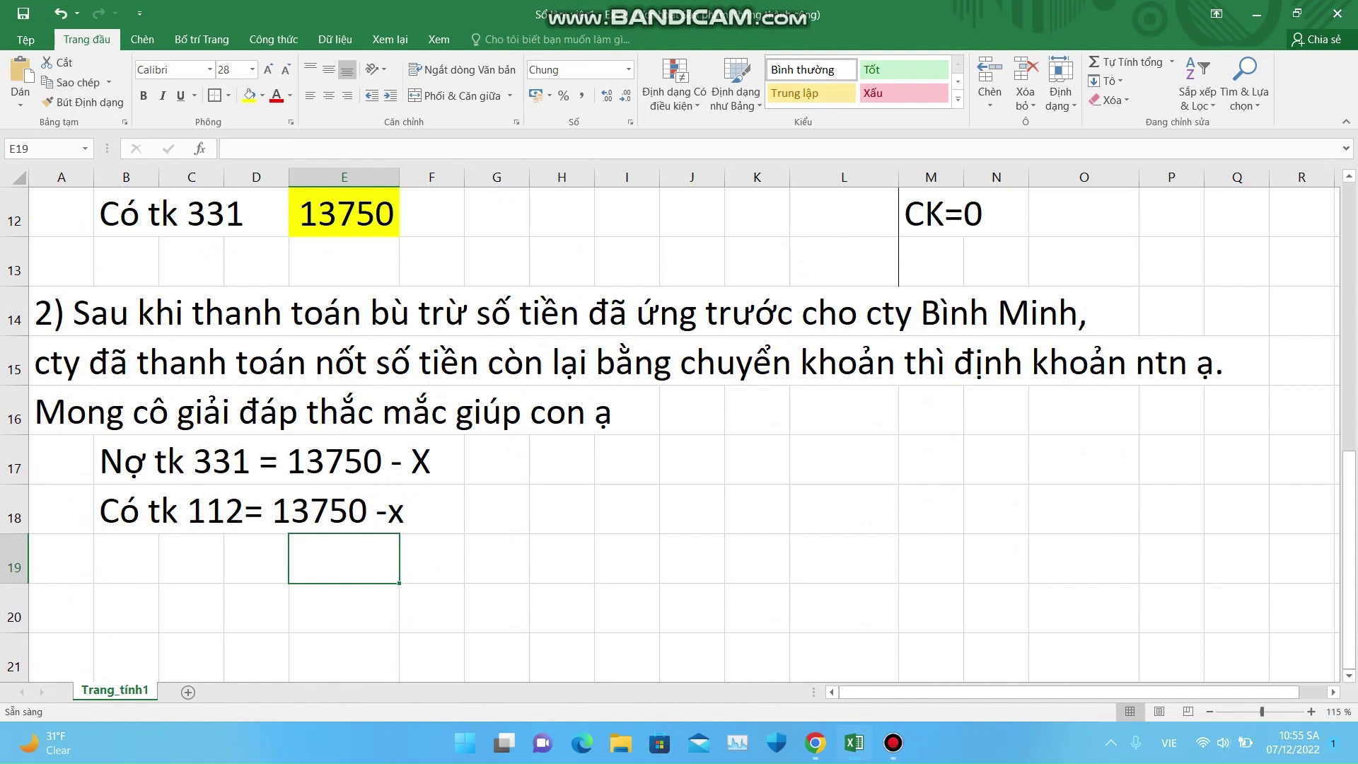
pyautogui.click(691, 559)
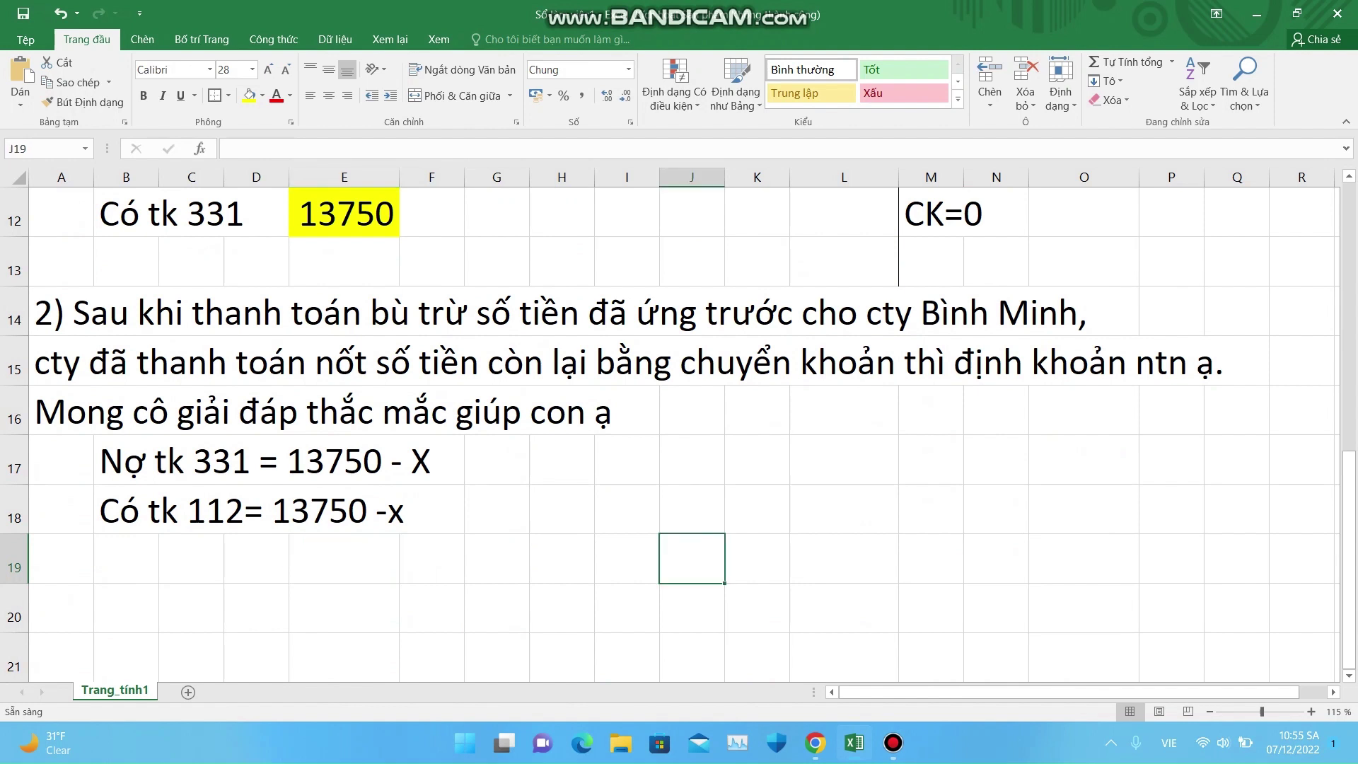
pyautogui.press('Up')
pyautogui.press('Up')
pyautogui.press('Up')
pyautogui.press('Up')
pyautogui.press('Up')
pyautogui.press('Up')
pyautogui.press('Up')
pyautogui.press('Up')
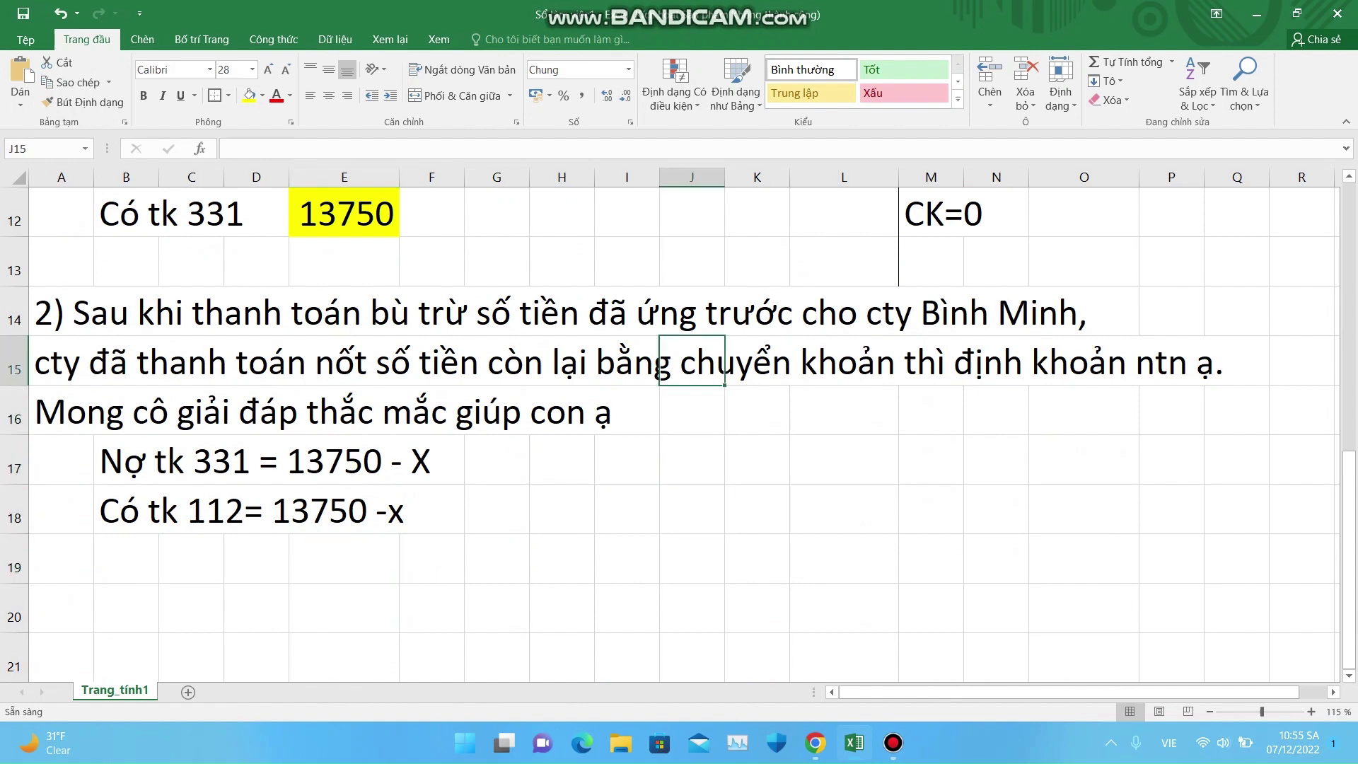
pyautogui.press('Up')
pyautogui.press('Up')
pyautogui.press('Up')
pyautogui.press('Up')
pyautogui.press('Up')
pyautogui.press('Up')
pyautogui.press('Up')
pyautogui.press('Up')
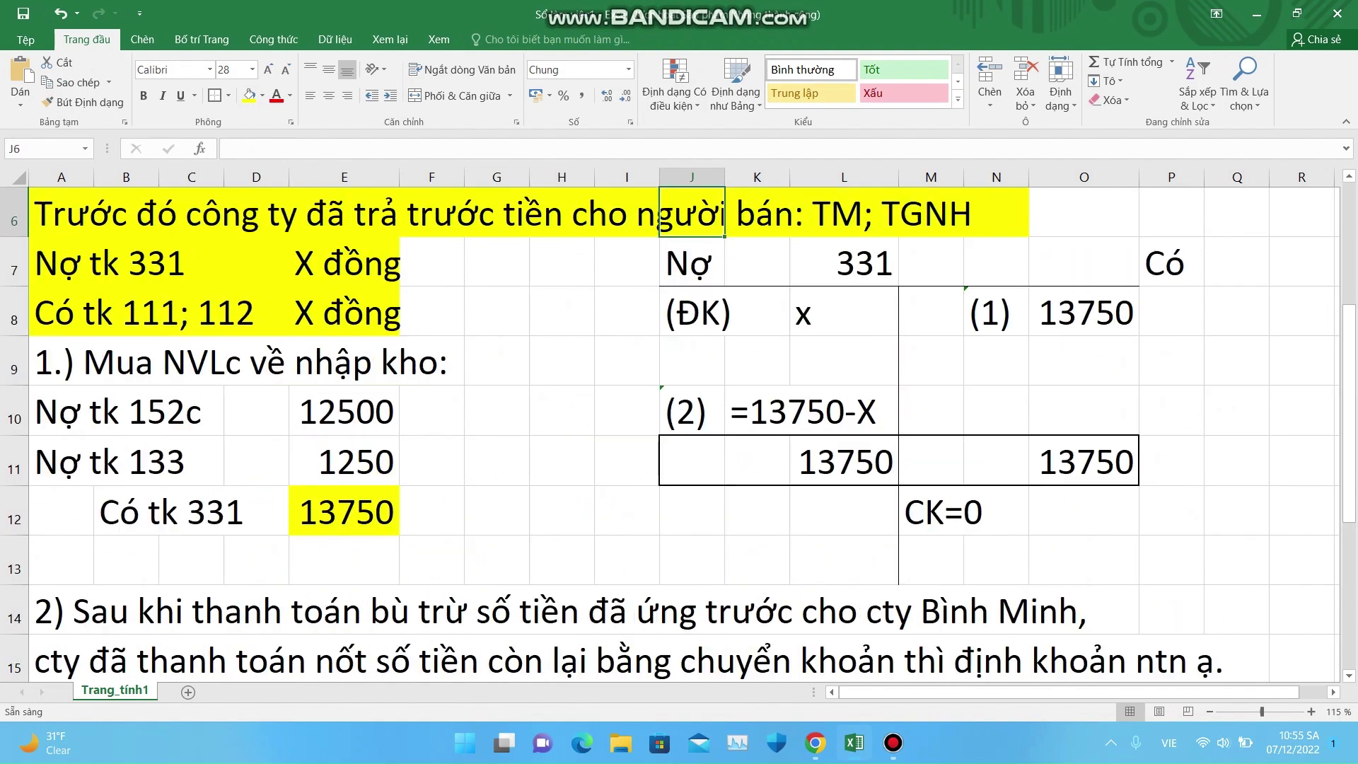
pyautogui.press('Up')
pyautogui.press('Up')
# Step: Read through the whole solution from the question in row 2 down to the remaining-payment entries in rows 17 and 18
pyautogui.press('Down')
pyautogui.press('Down')
pyautogui.press('Down')
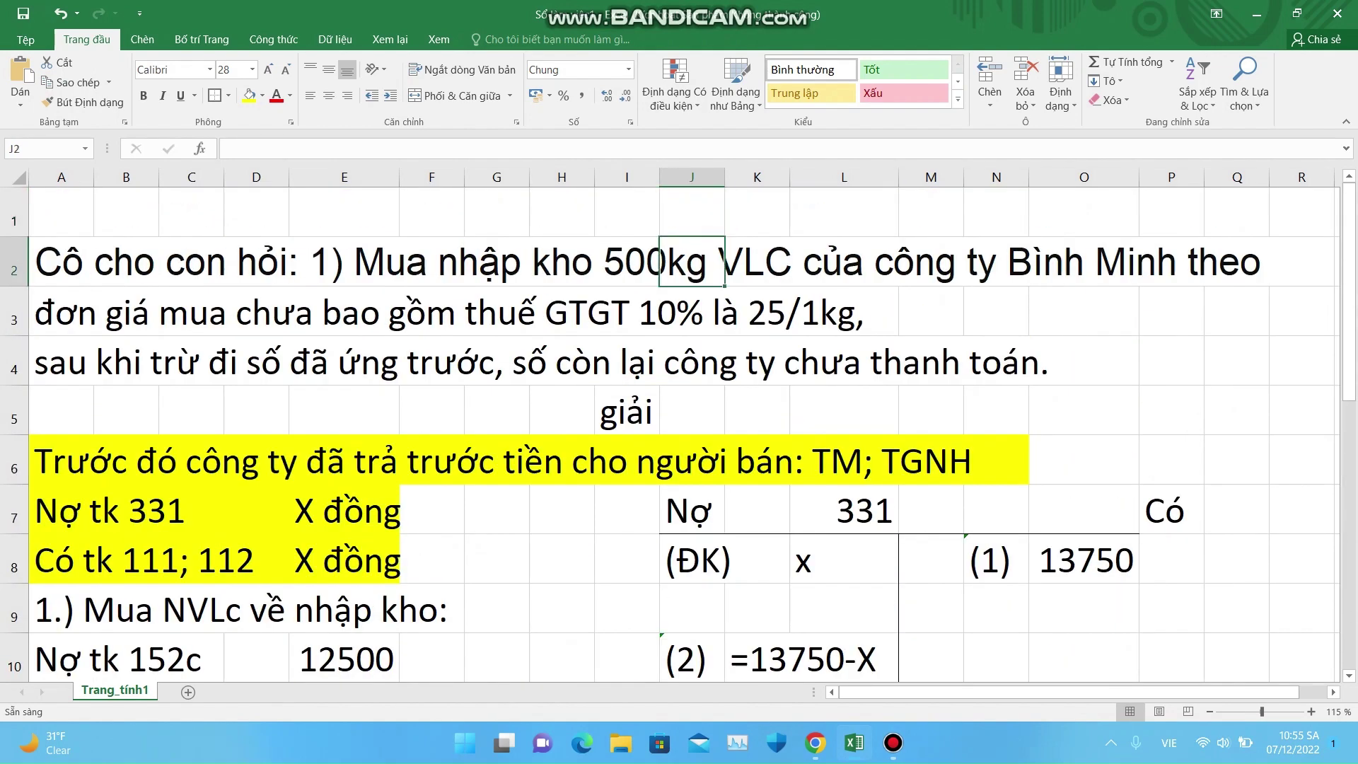
pyautogui.press('Down')
pyautogui.press('Down')
pyautogui.press('Down')
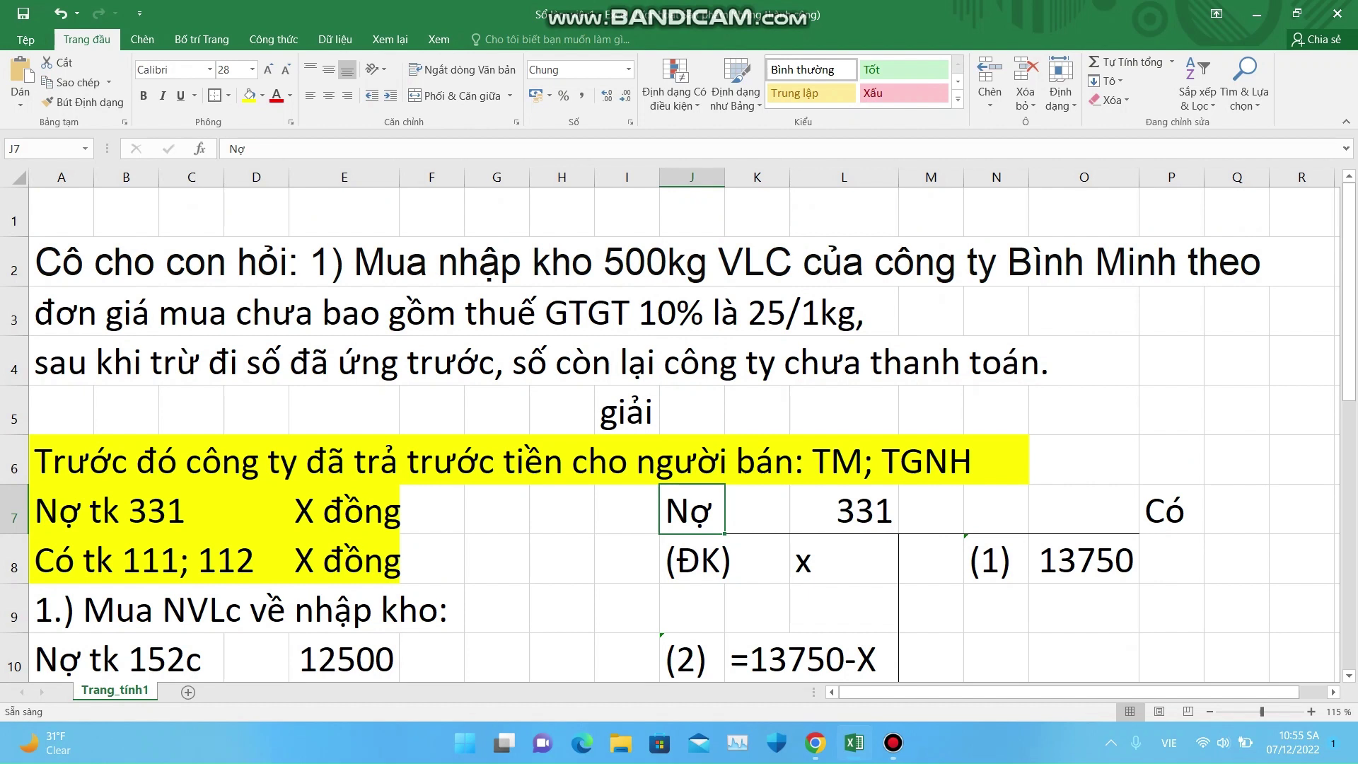
pyautogui.press('Down')
pyautogui.press('Down')
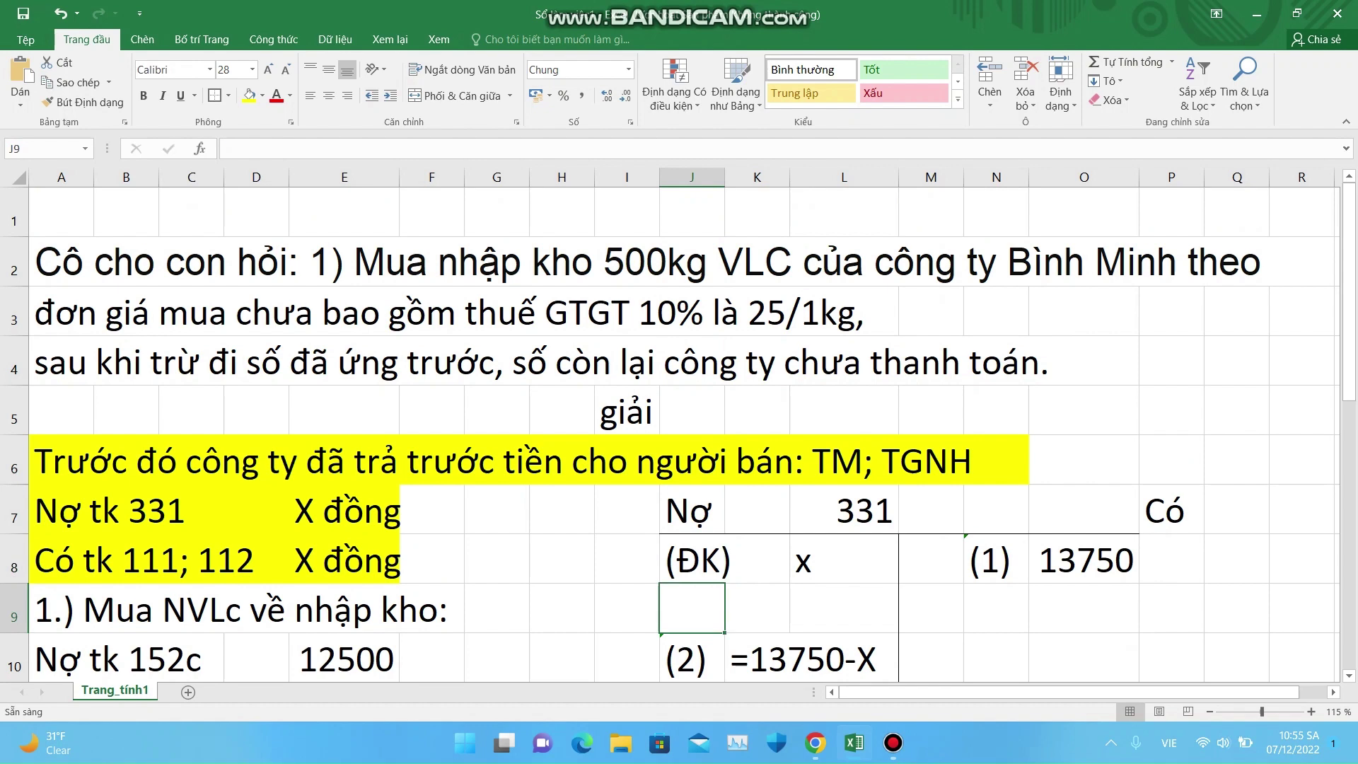
pyautogui.press('Down')
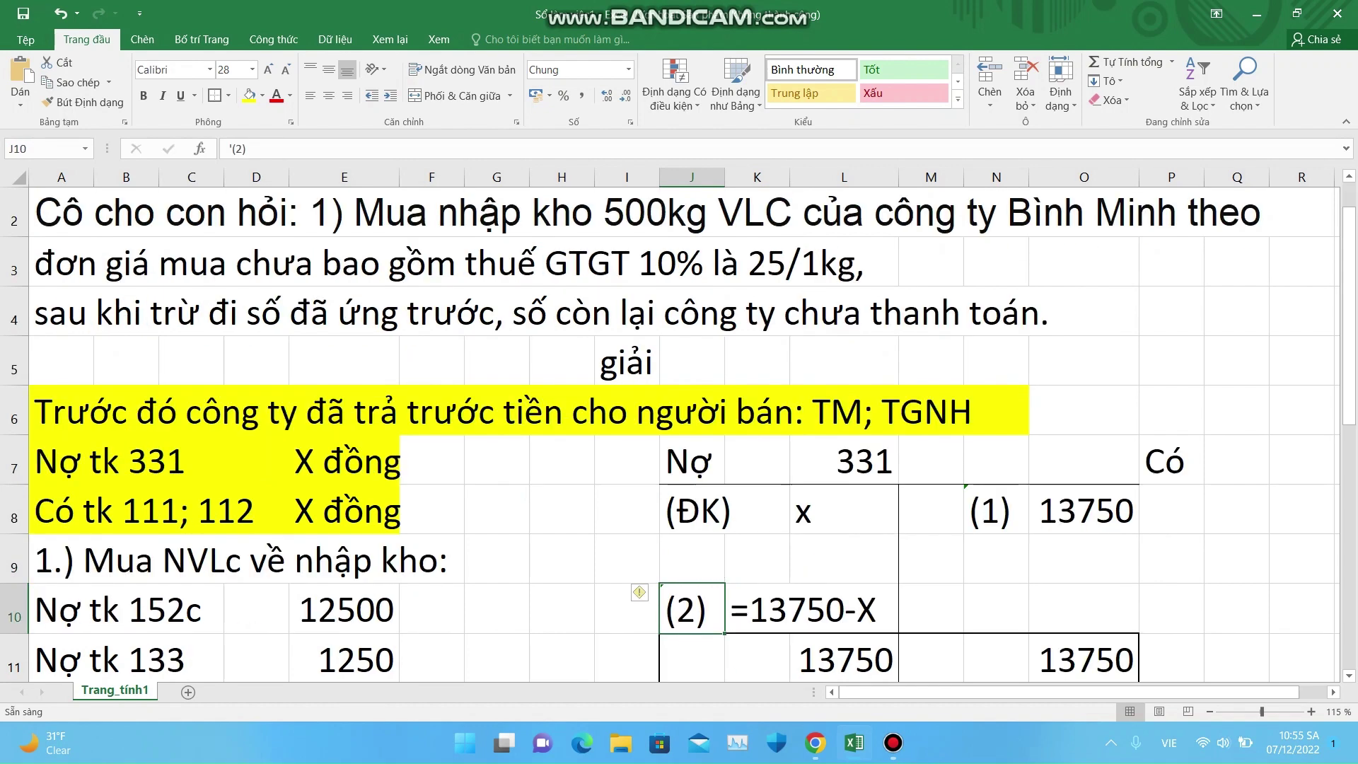
pyautogui.press('Down')
pyautogui.press('Down')
pyautogui.press('Down')
pyautogui.press('Down')
pyautogui.press('Down')
pyautogui.press('Down')
pyautogui.press('Down')
pyautogui.press('Down')
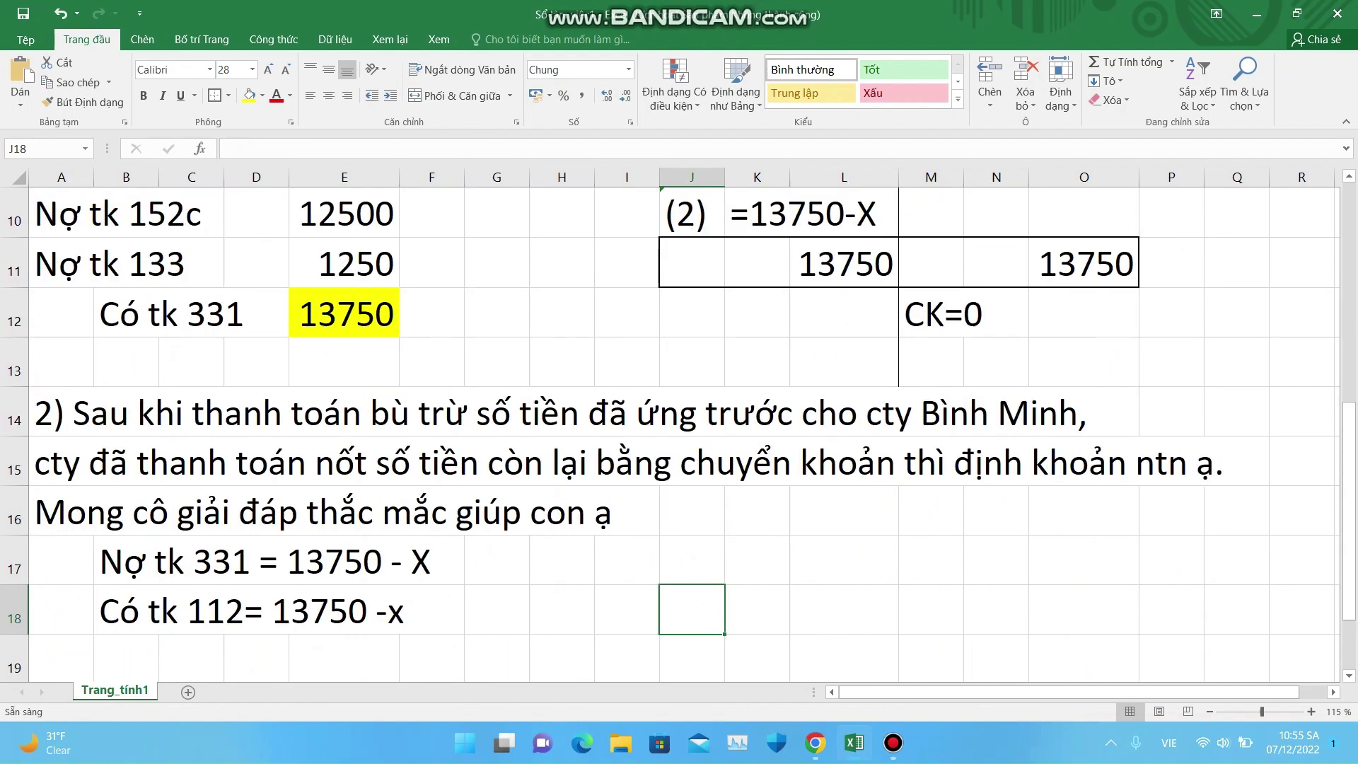